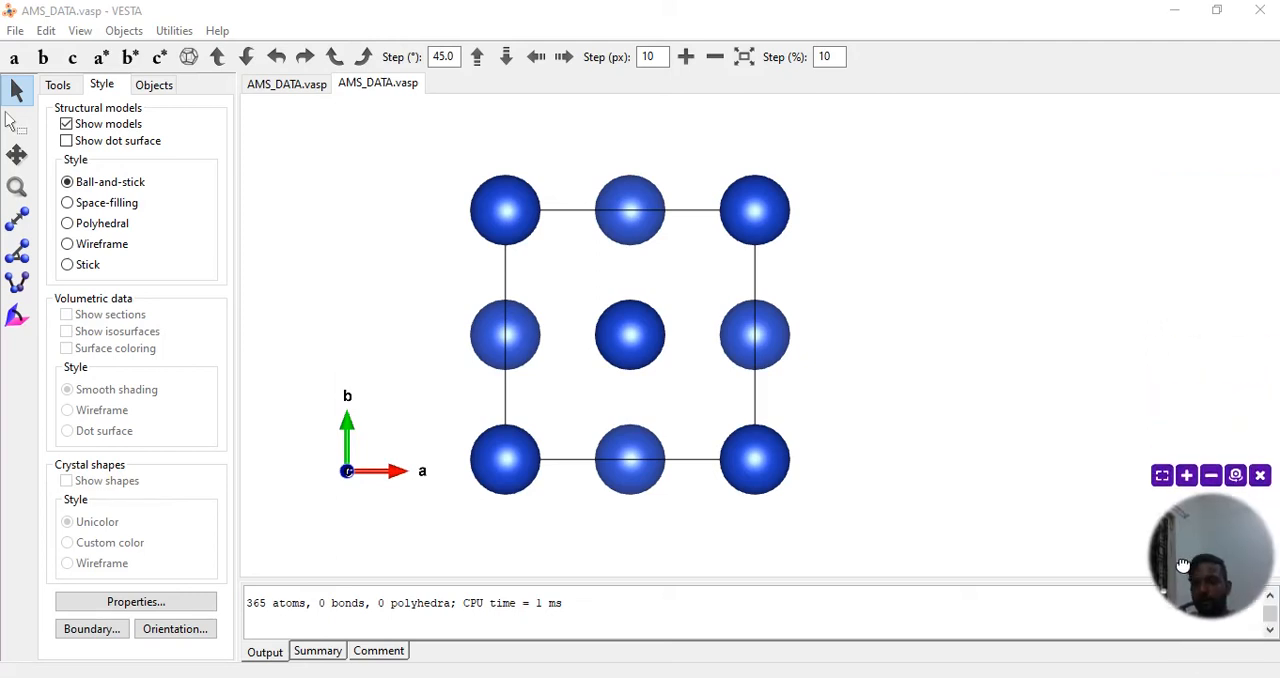
Step: Set the Boundary ranges x(max), y(max) and z(max) to 4 and apply them to the Cu lattice
mouse_move(1183, 567)
left_mouse_down()
mouse_move(808, 598)
mouse_move(70, 535)
left_mouse_up()
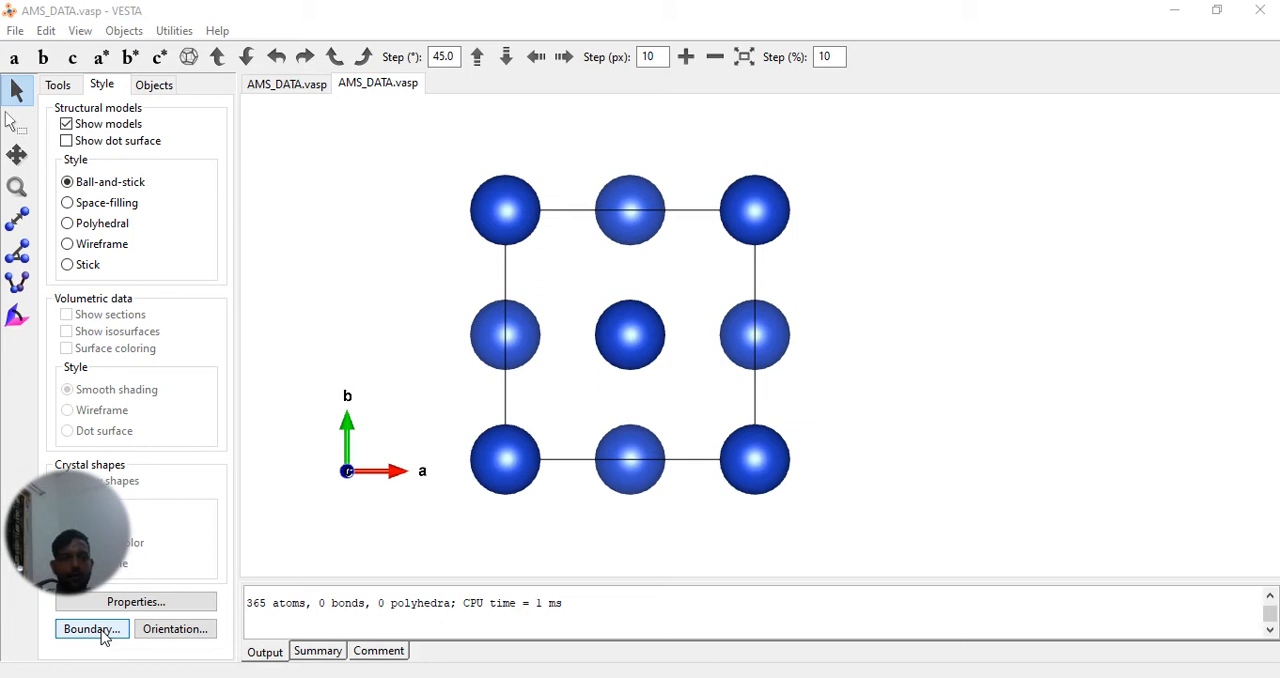
left_click(92, 629)
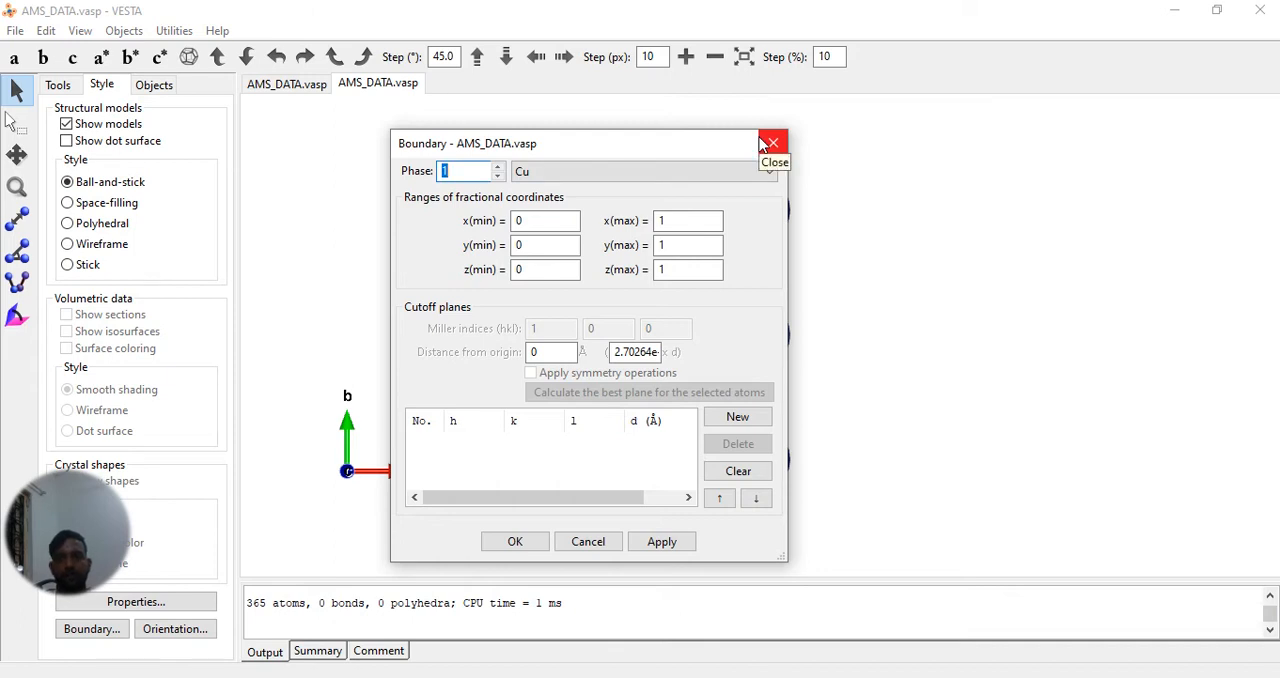
left_click(697, 221)
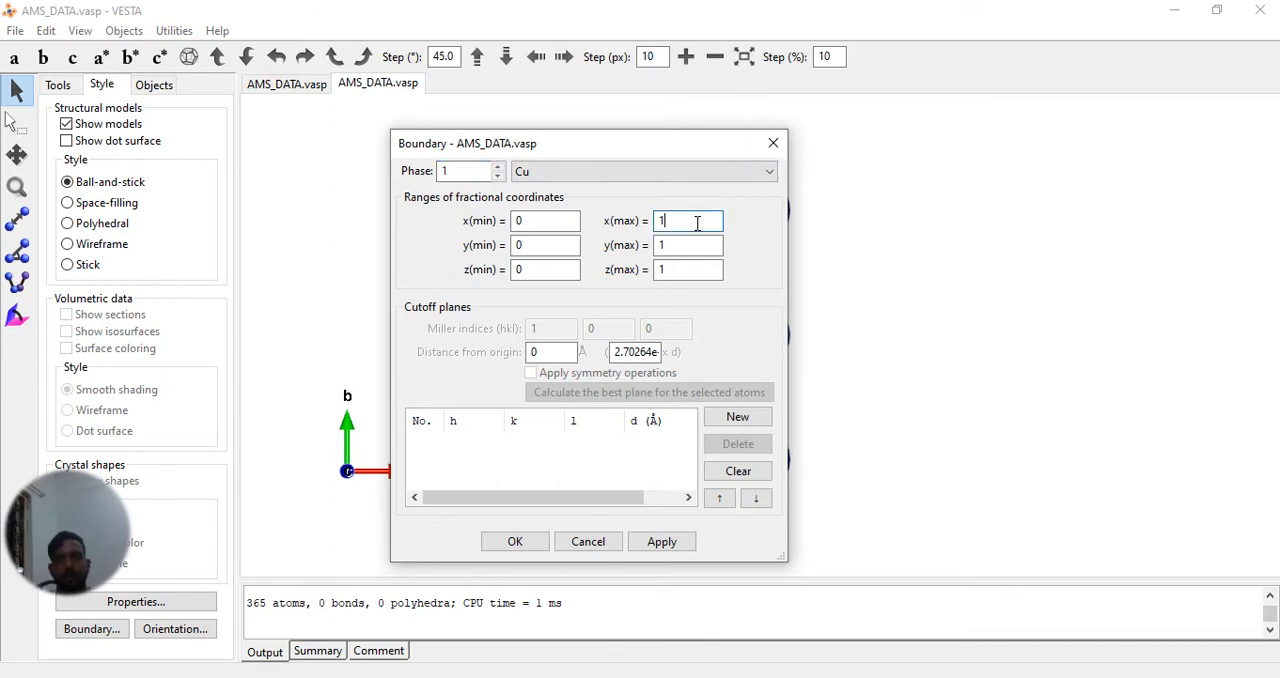
type("4")
left_click(686, 245)
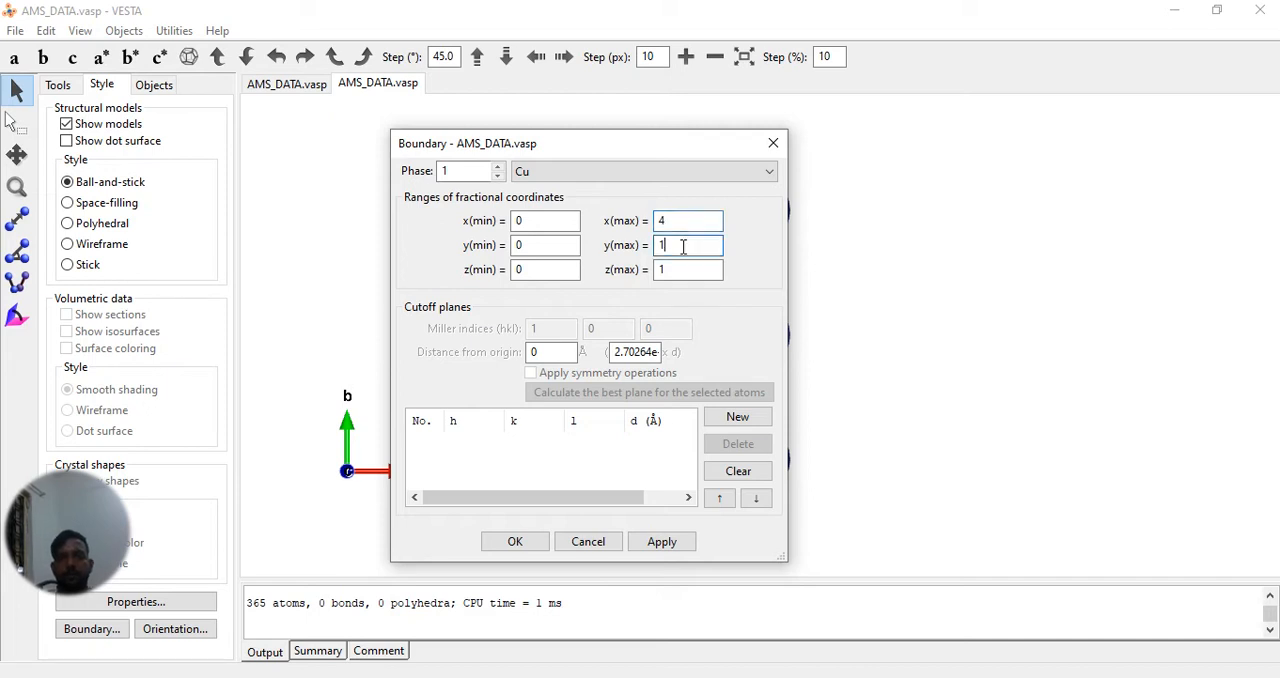
type("4")
double_click(686, 268)
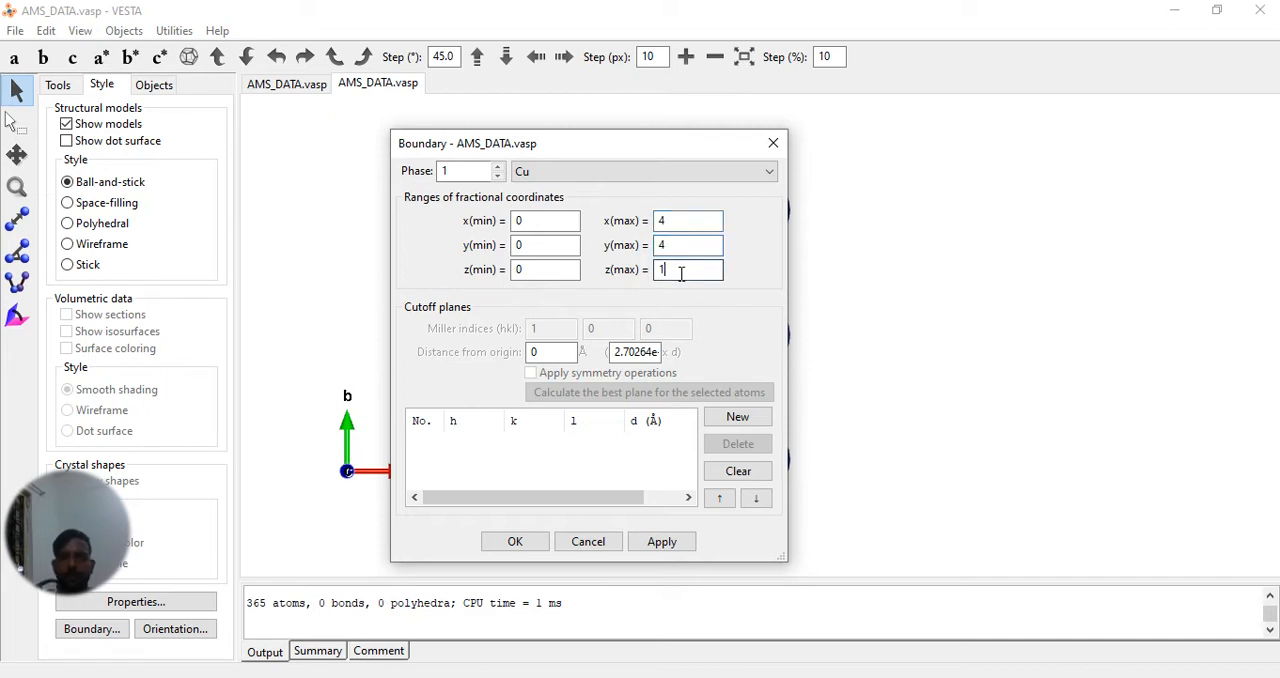
type("4")
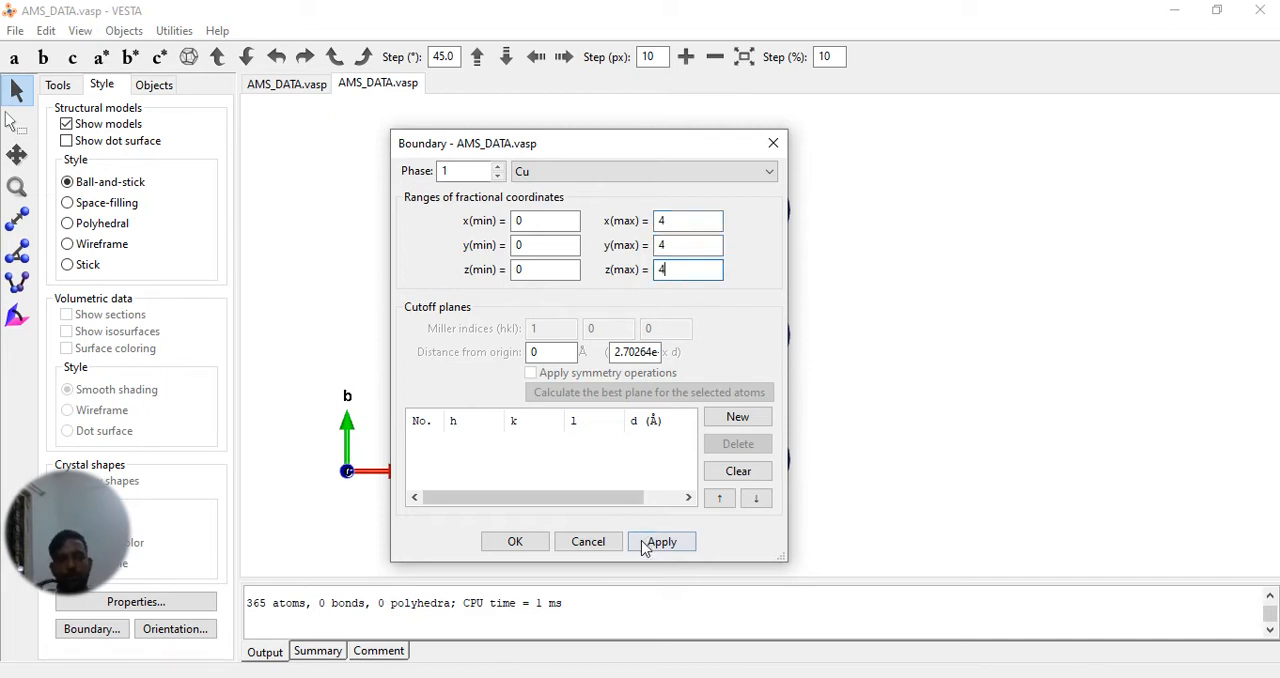
left_click(660, 541)
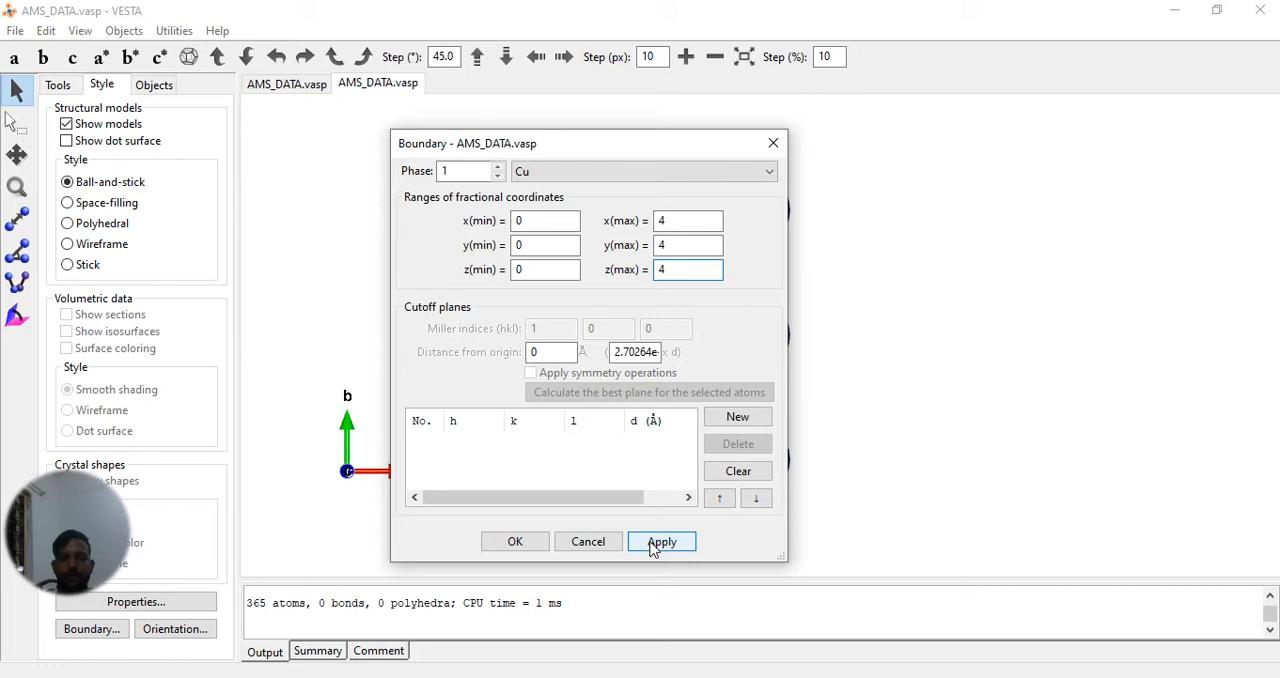
left_click(660, 541)
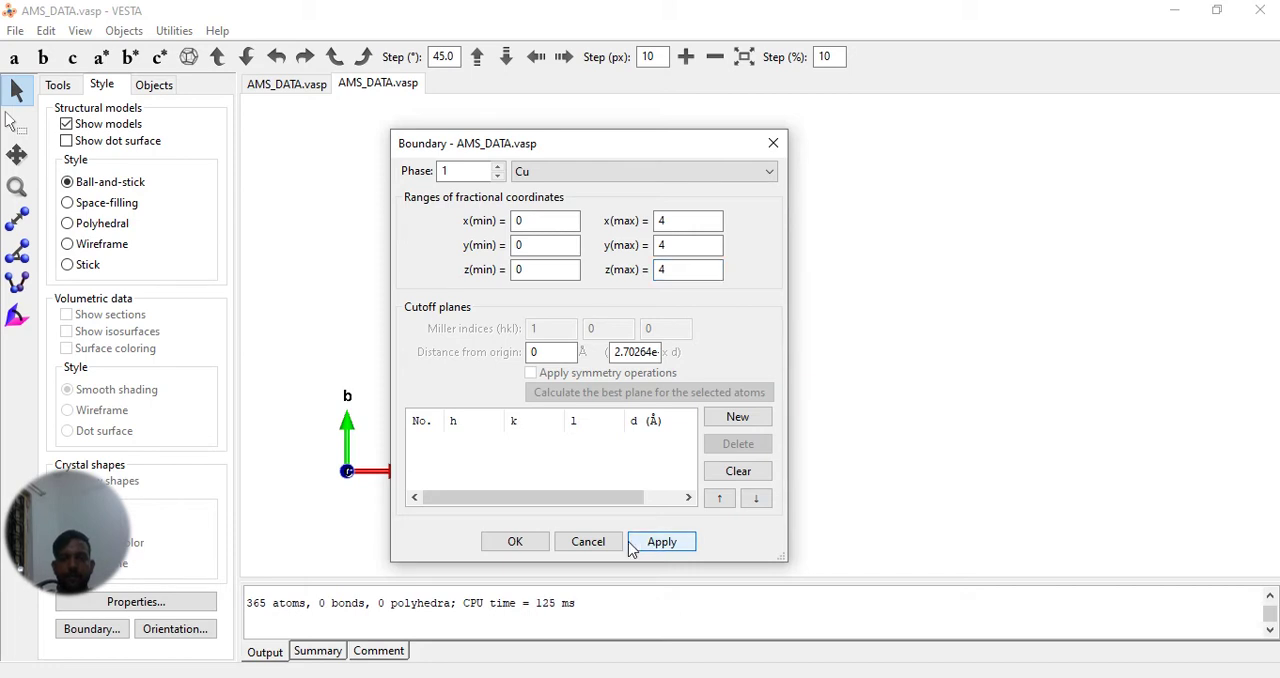
Step: Accept the Boundary dialog and orbit the 365-atom Cu supercell to view it along a
left_click(514, 541)
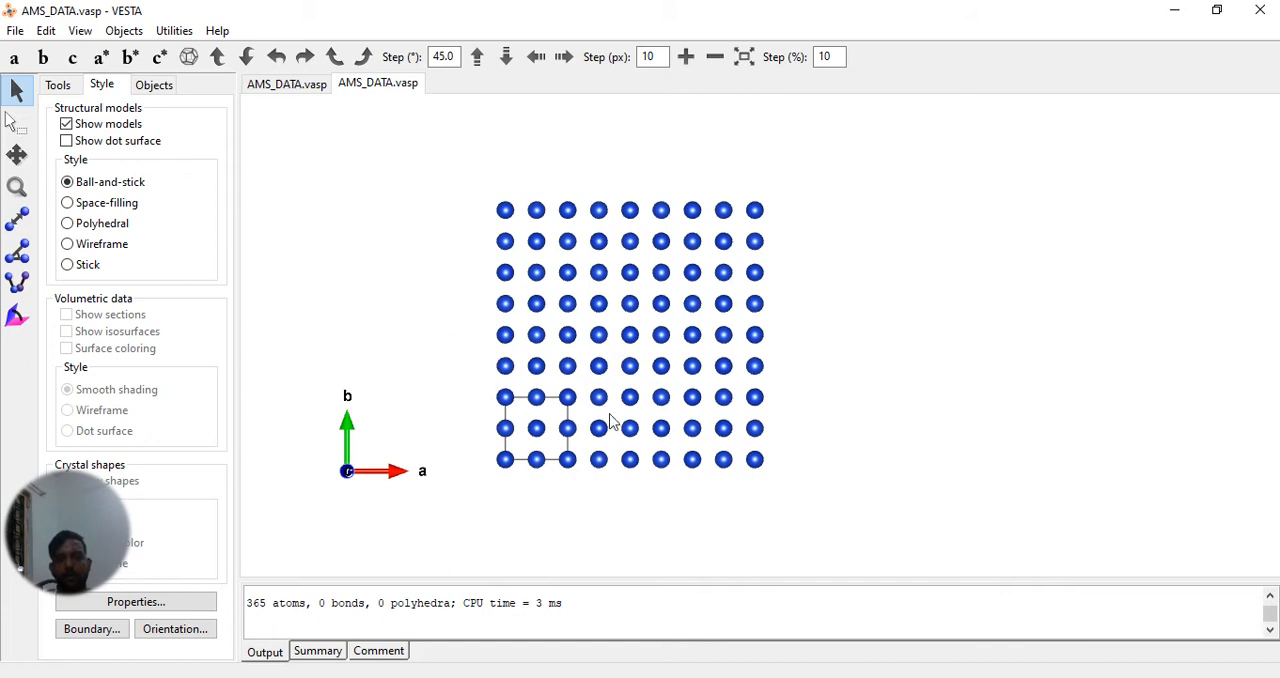
mouse_move(505, 405)
left_mouse_down()
mouse_move(560, 462)
mouse_move(705, 422)
mouse_move(528, 445)
mouse_move(743, 445)
left_mouse_up()
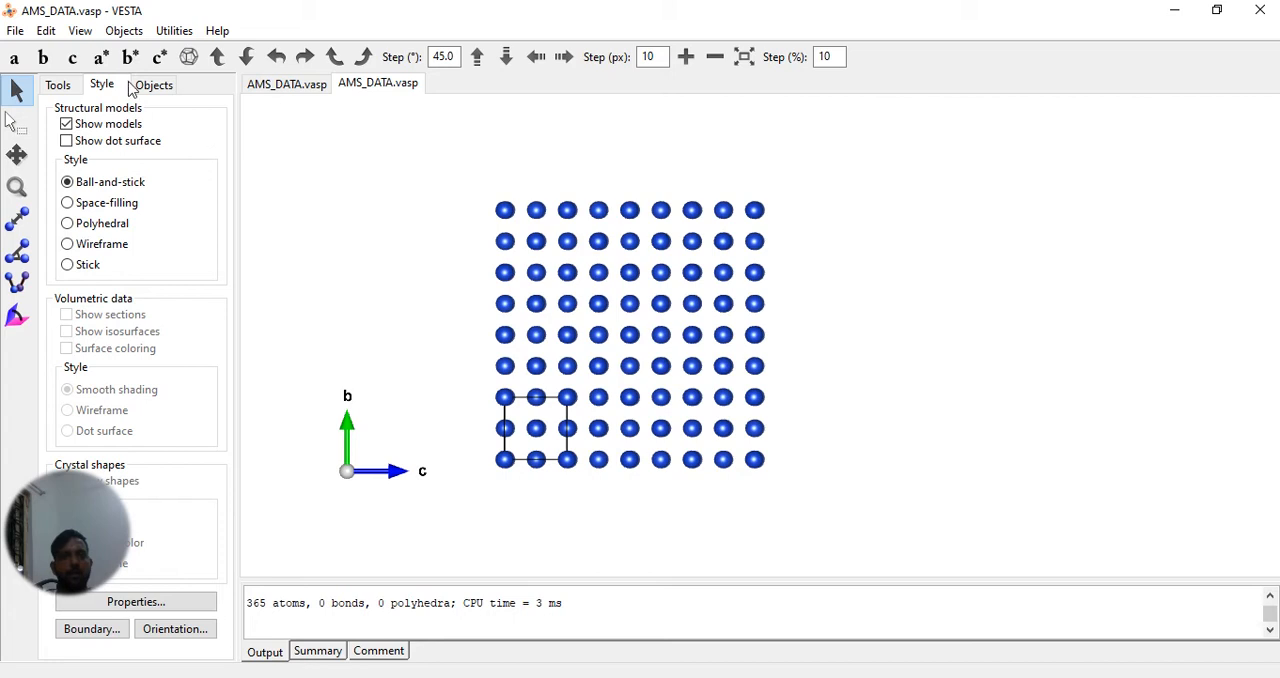
left_click(48, 30)
Step: Add a new lattice plane in Lattice Planes and colour it light green
left_click(100, 162)
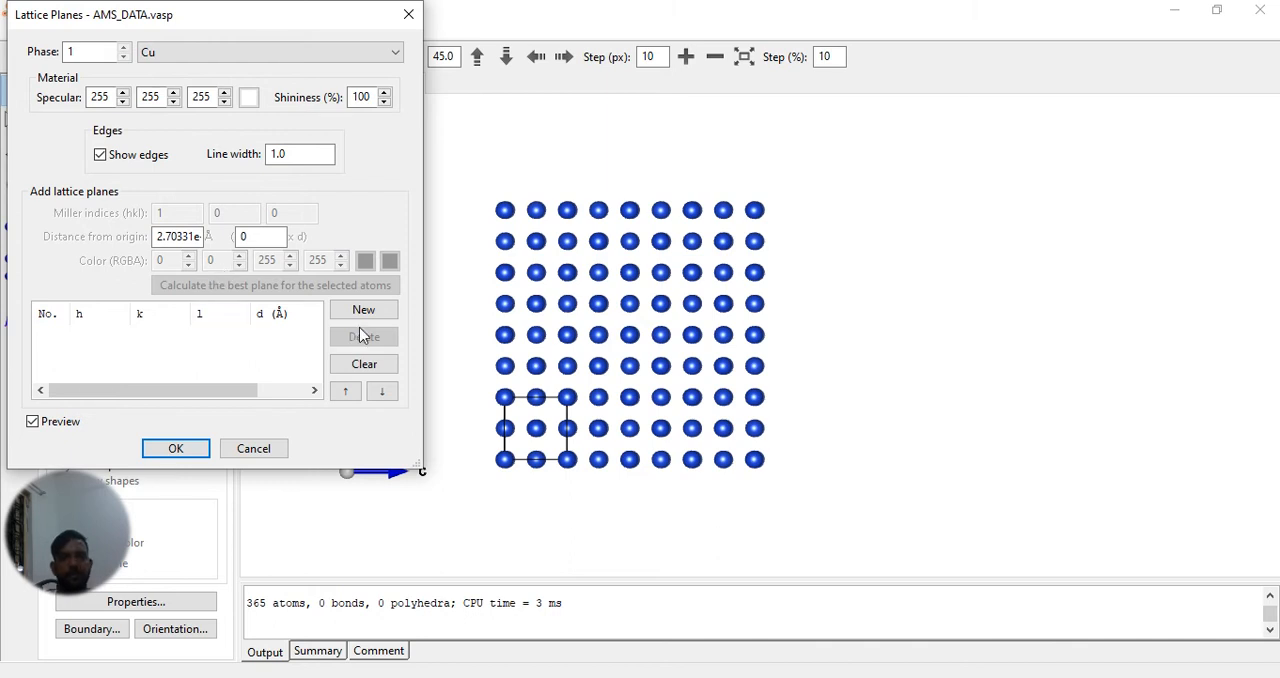
left_click(363, 309)
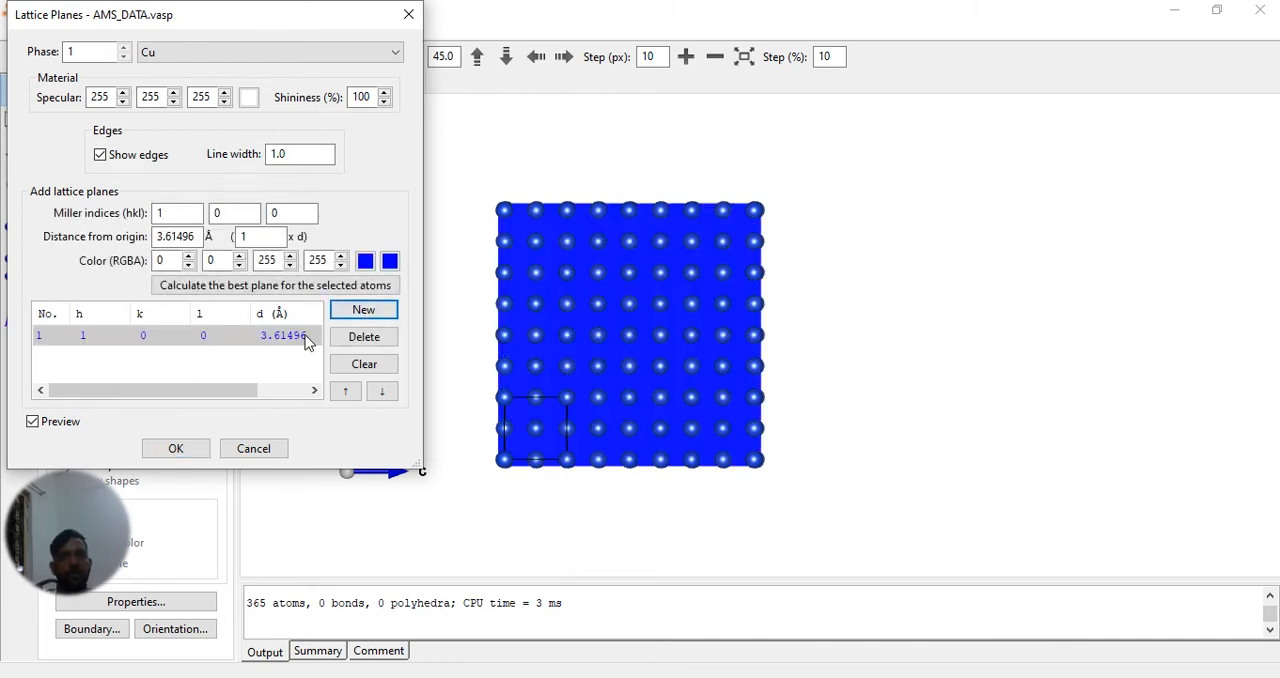
left_click(365, 260)
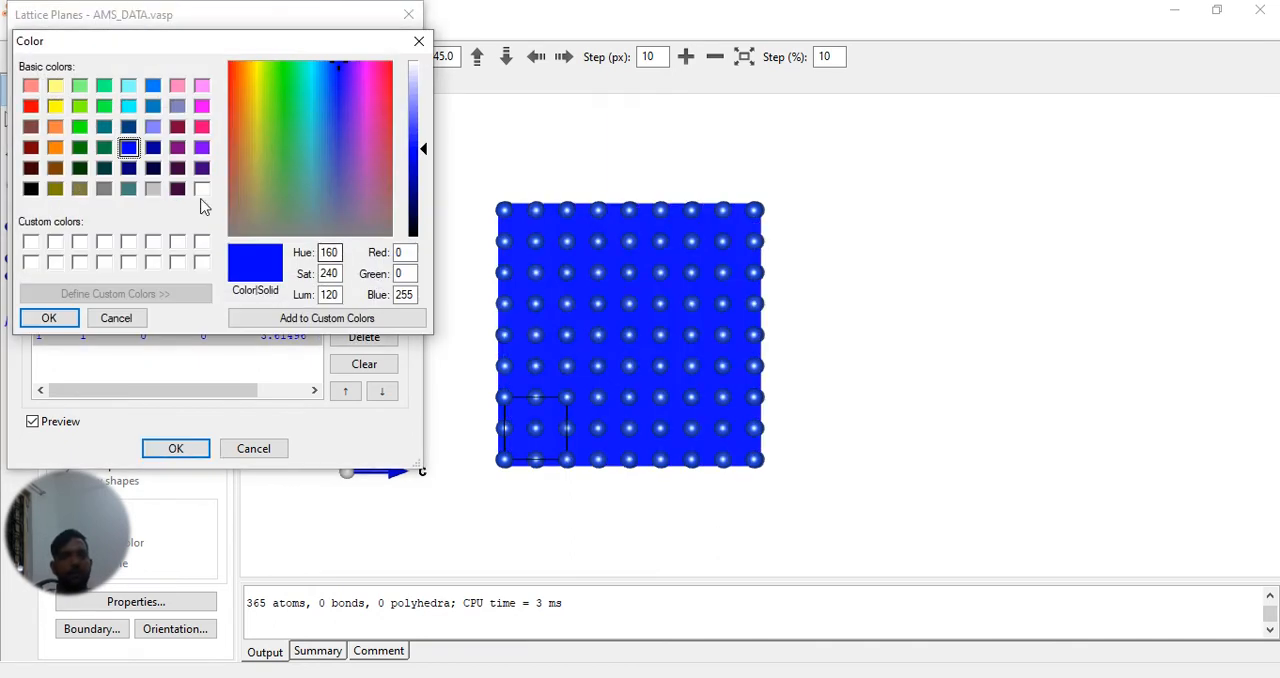
left_click(80, 89)
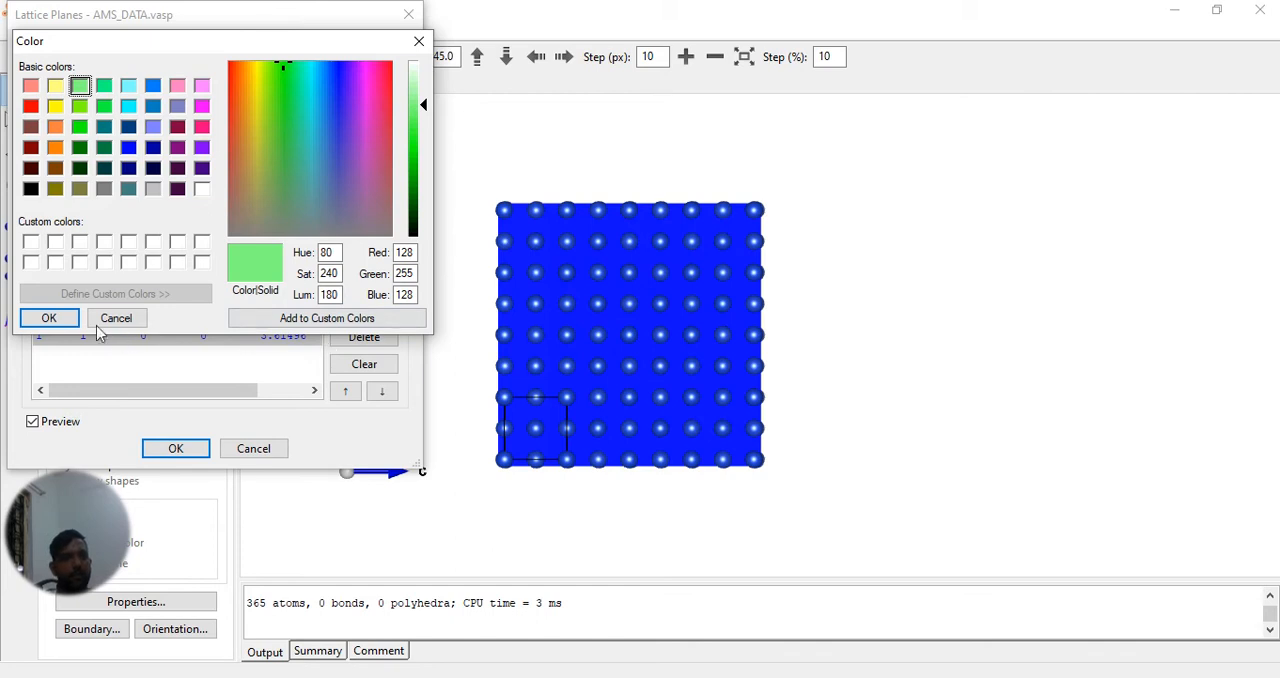
left_click(49, 318)
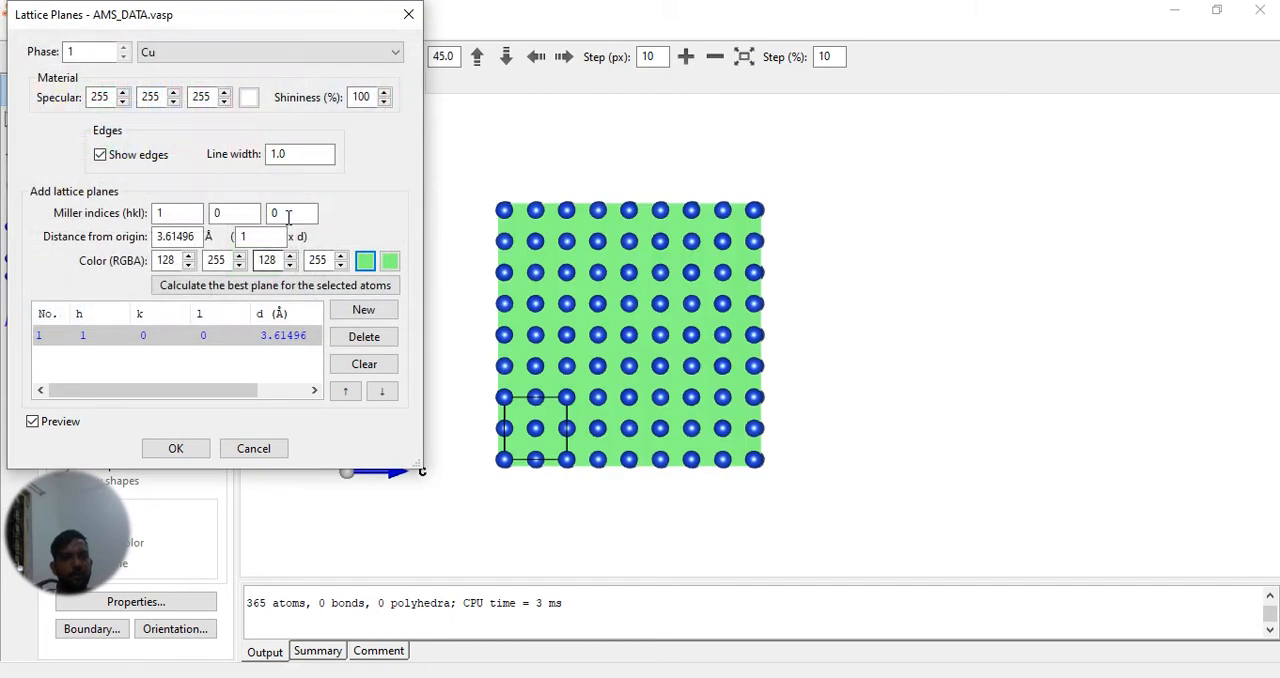
Step: Set the plane's Miller indices to 1 1 1 at 5 × d and view it edge-on
double_click(237, 213)
key("BackSpace")
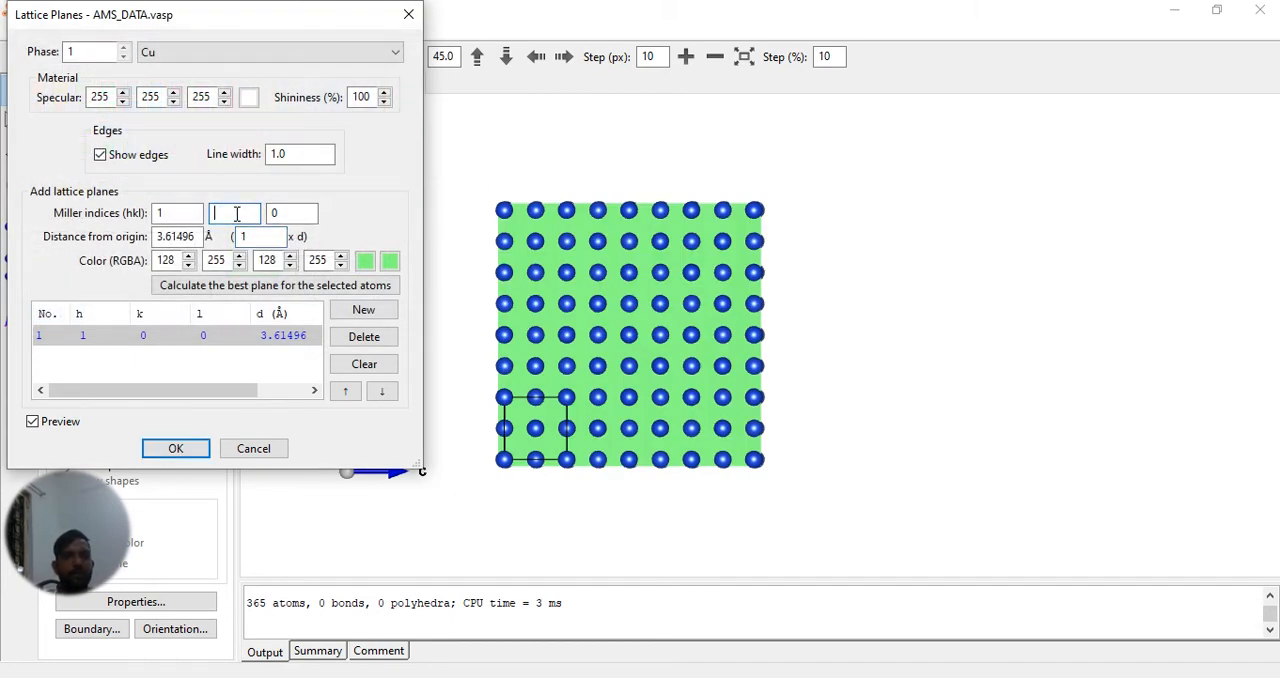
type("1")
double_click(291, 213)
type("1")
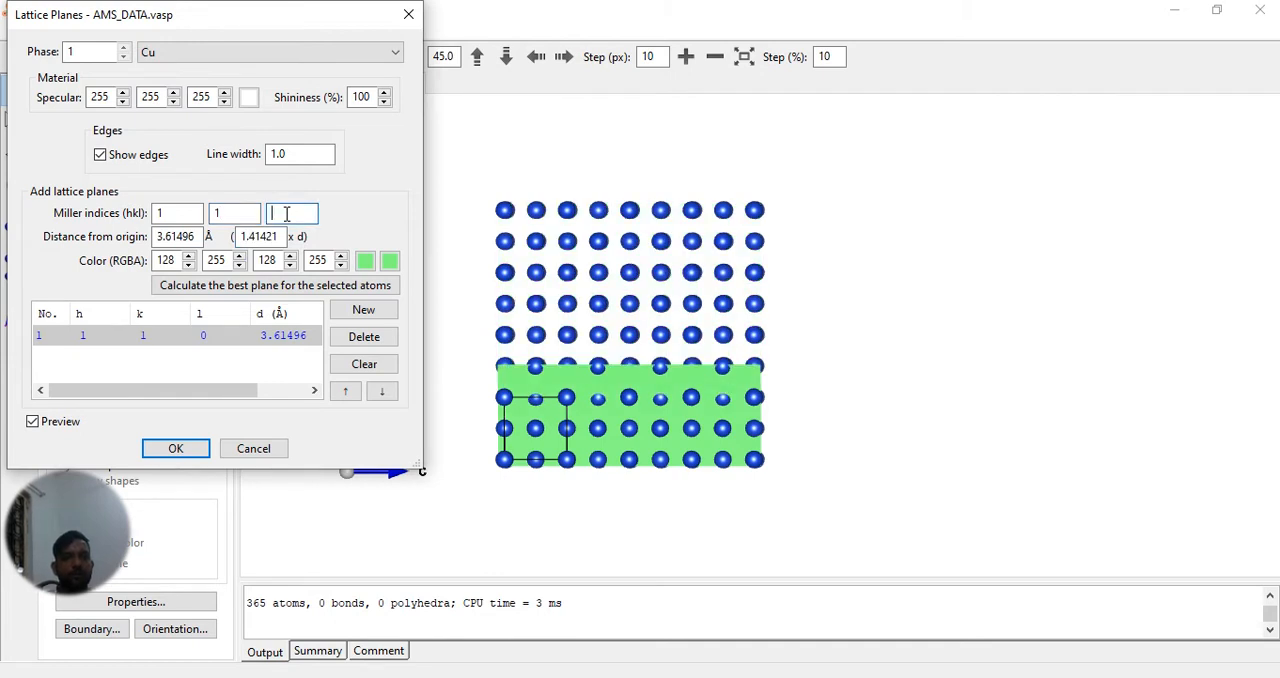
left_click(258, 236)
key("ctrl+a")
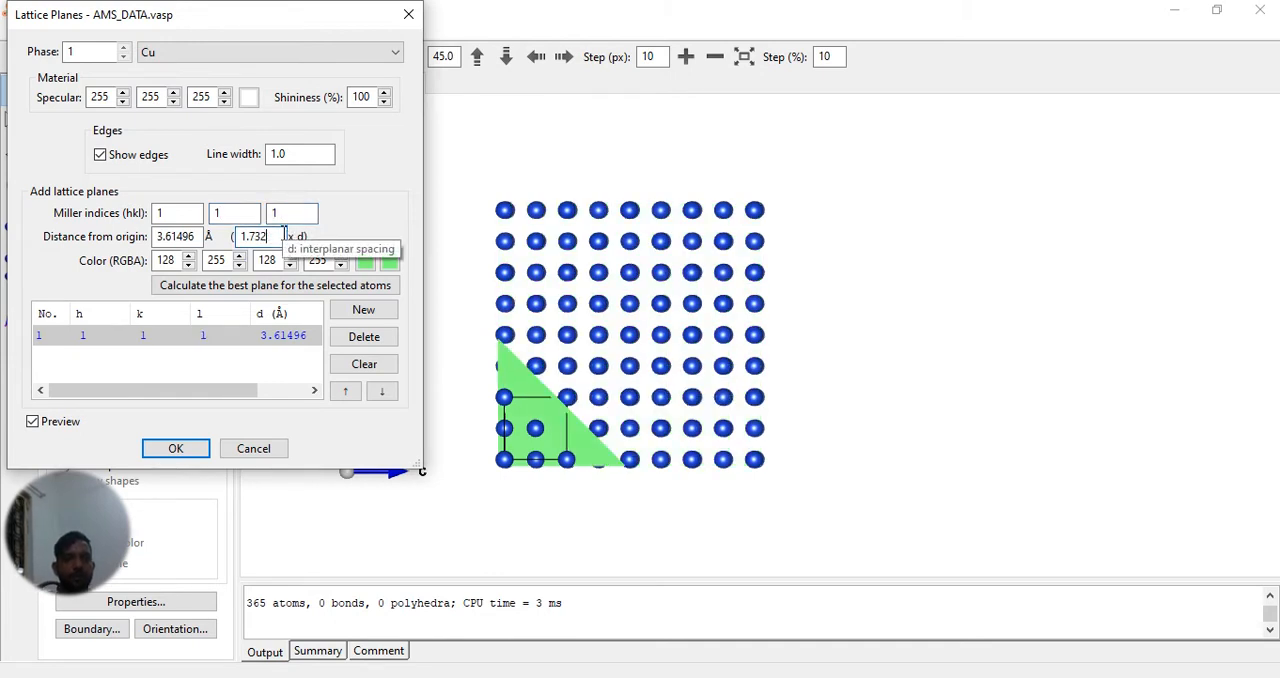
type("1.")
type("5")
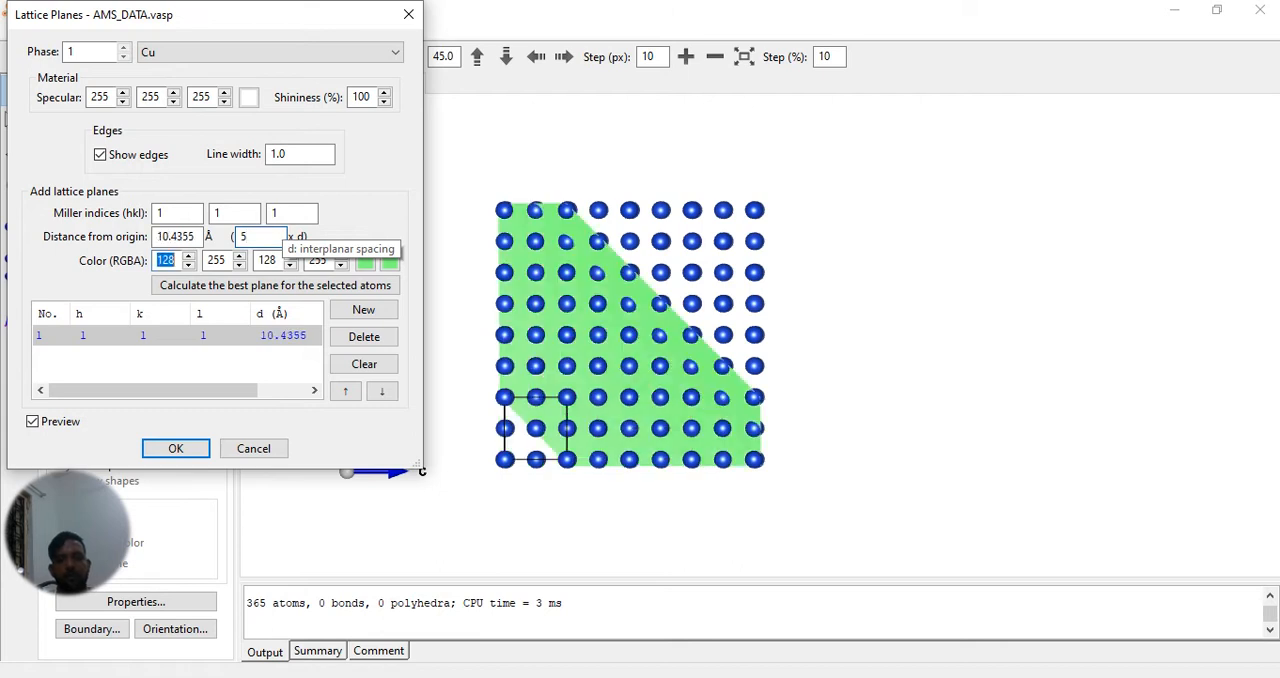
left_click_drag(610, 250, 497, 272)
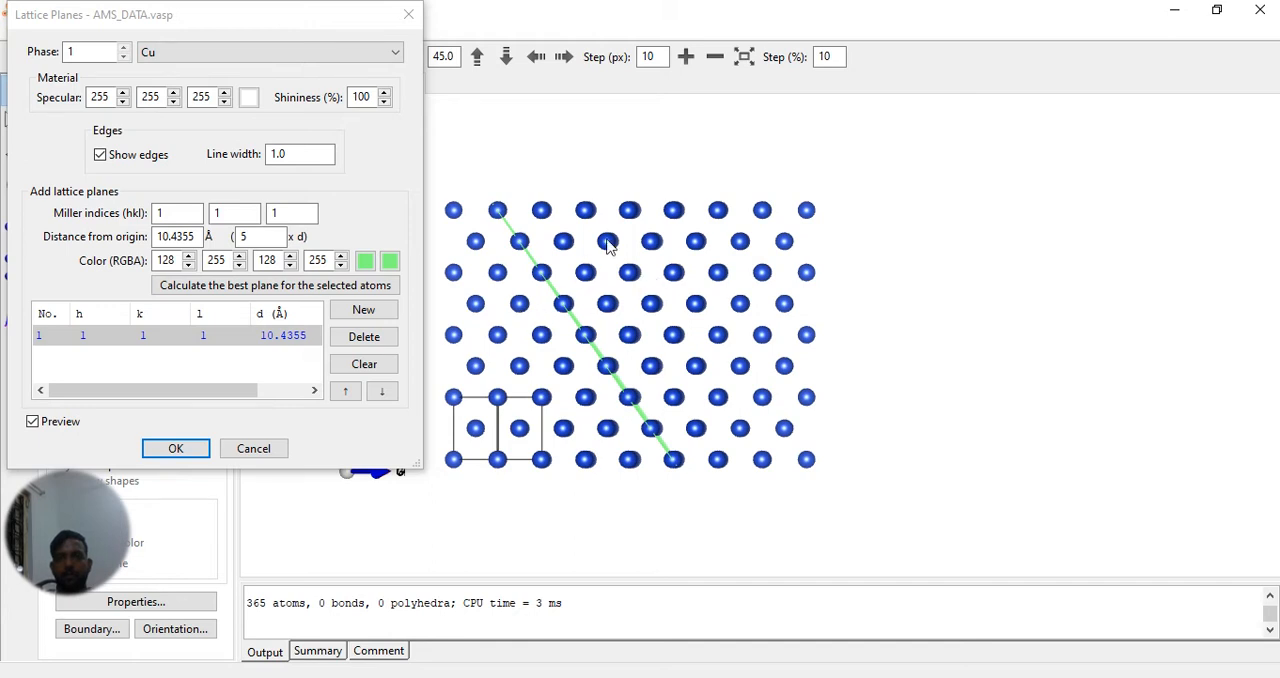
Step: Add a second light green (111) plane at 8 × d (16.6968 Å)
left_click(363, 309)
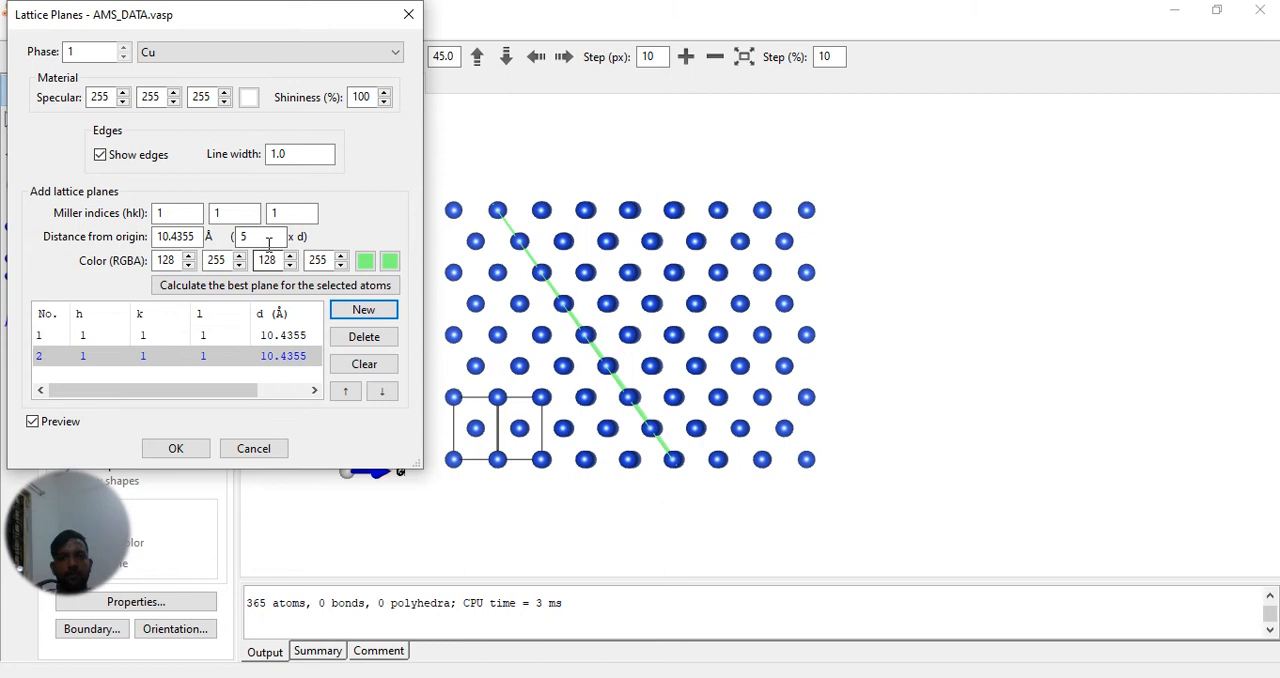
left_click(255, 236)
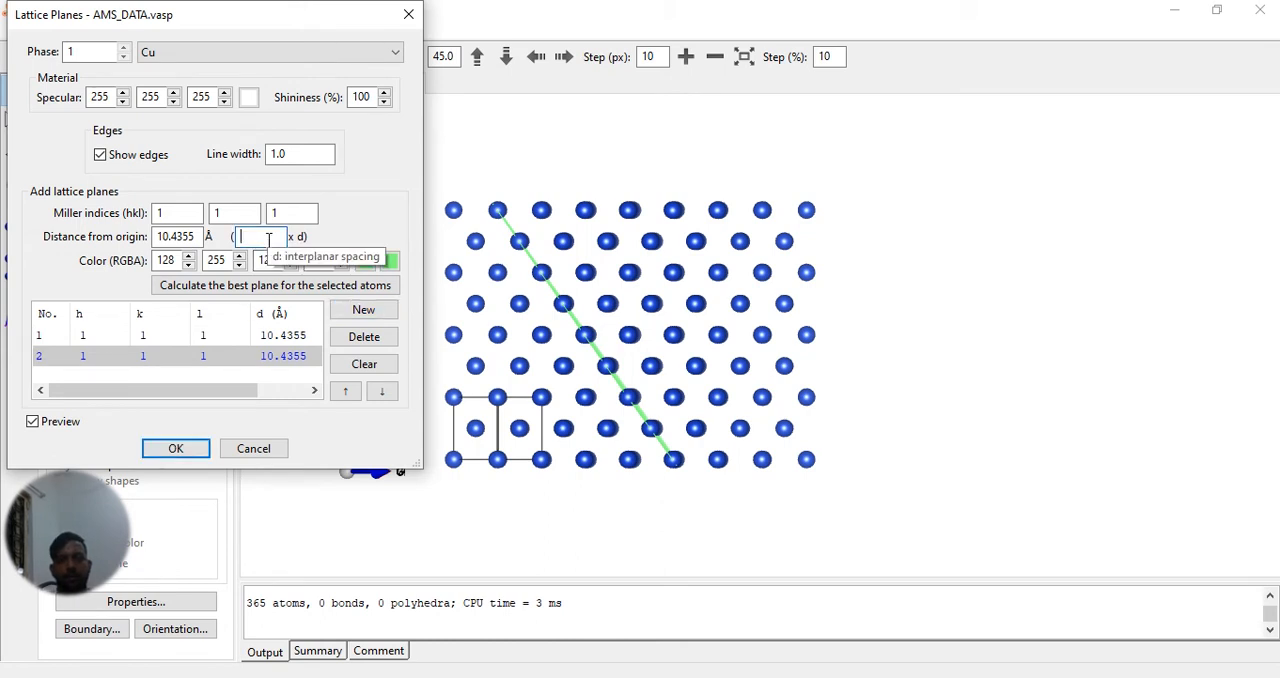
type("8")
key("Tab")
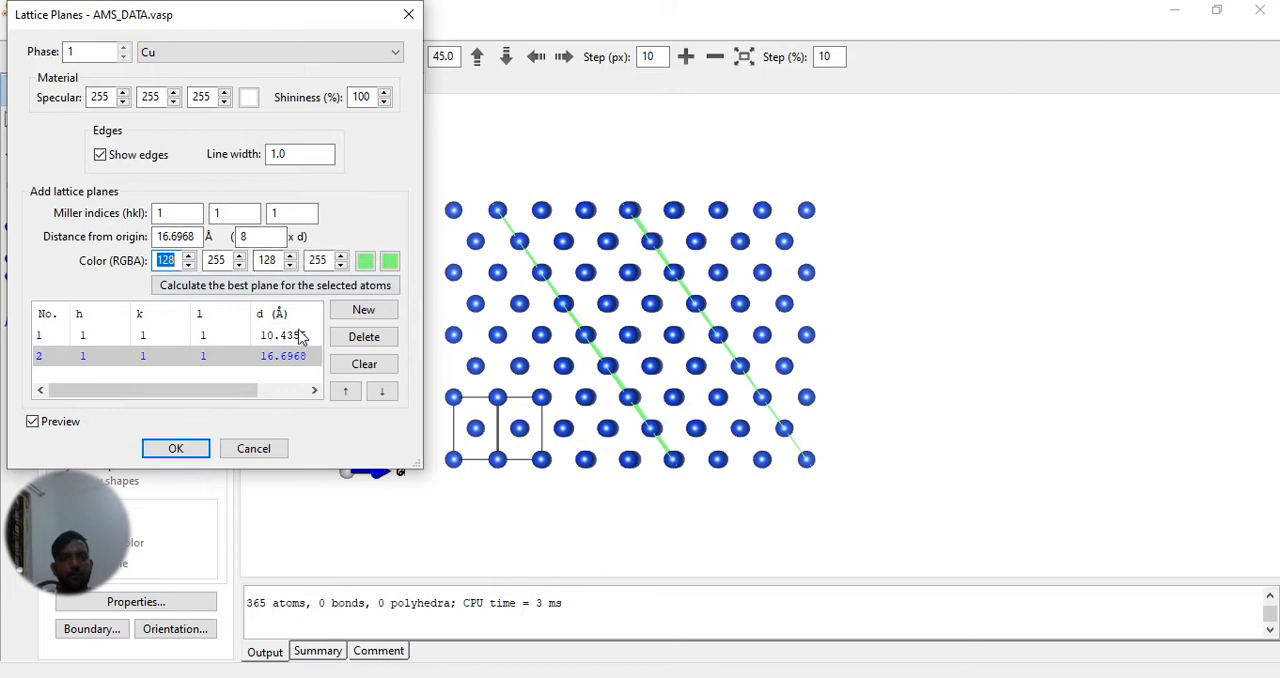
key("Tab")
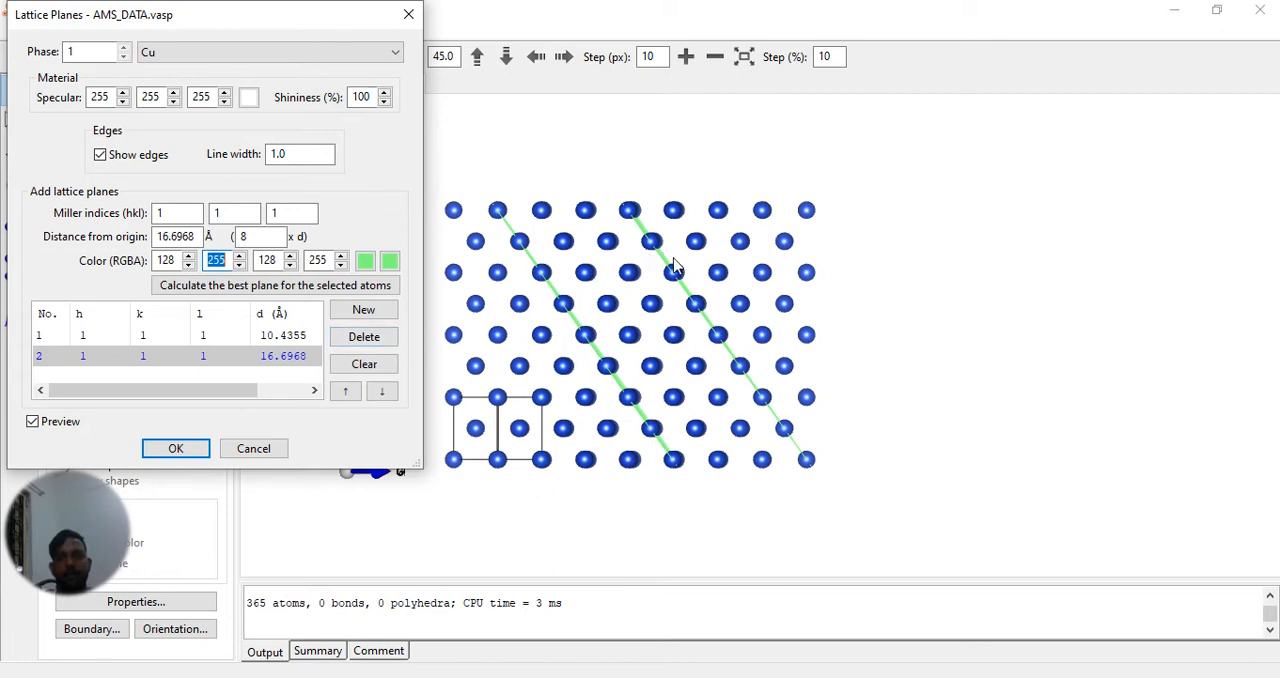
Step: Add a new lattice plane with Miller indices 1 0 -1
left_click(235, 212)
type("0")
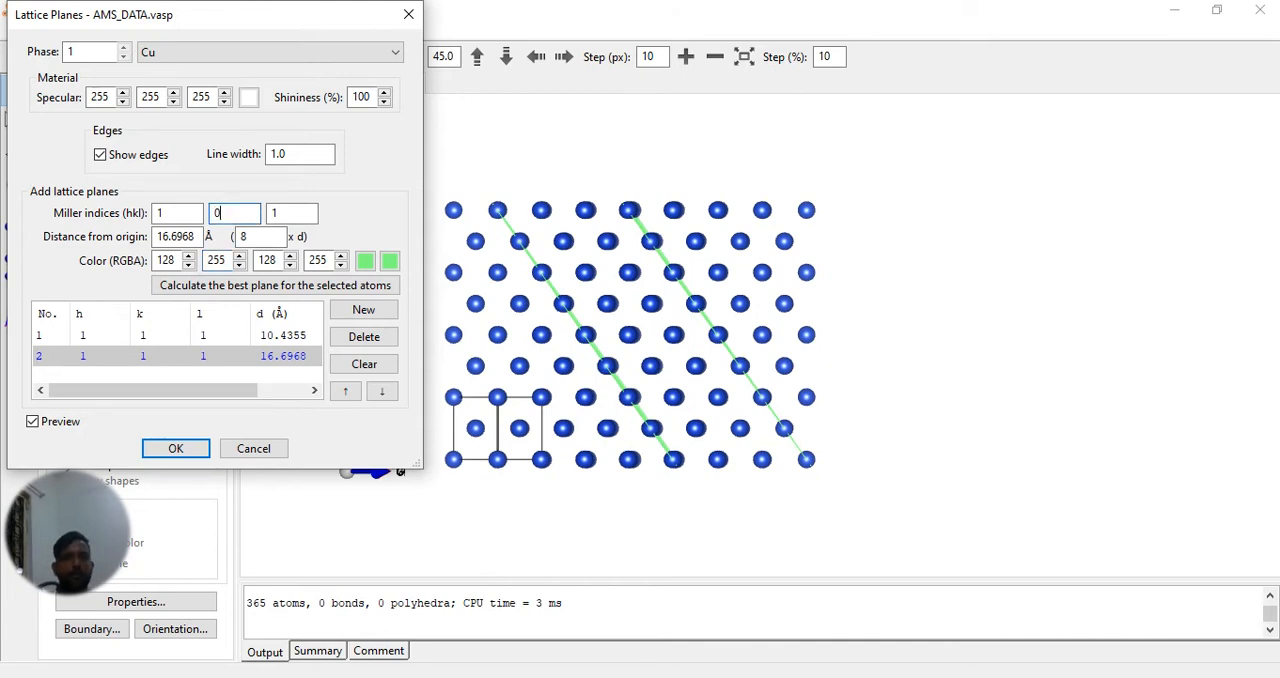
left_click(272, 213)
type("-1")
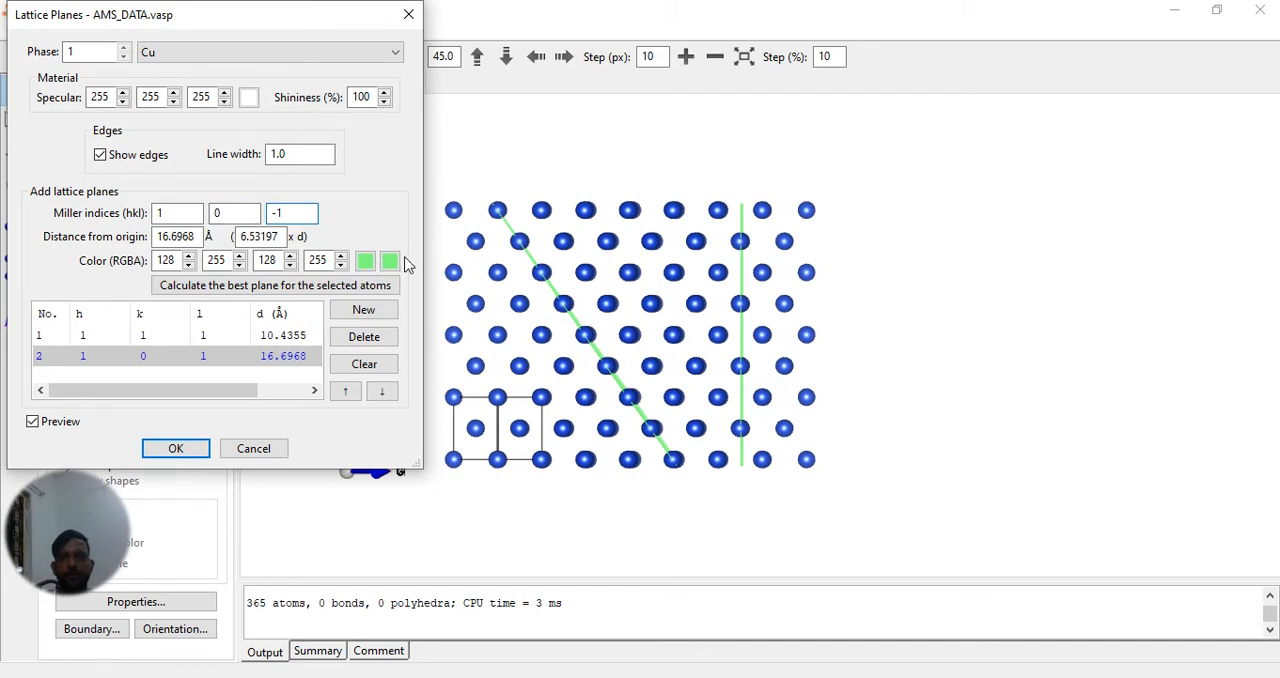
left_click(244, 213)
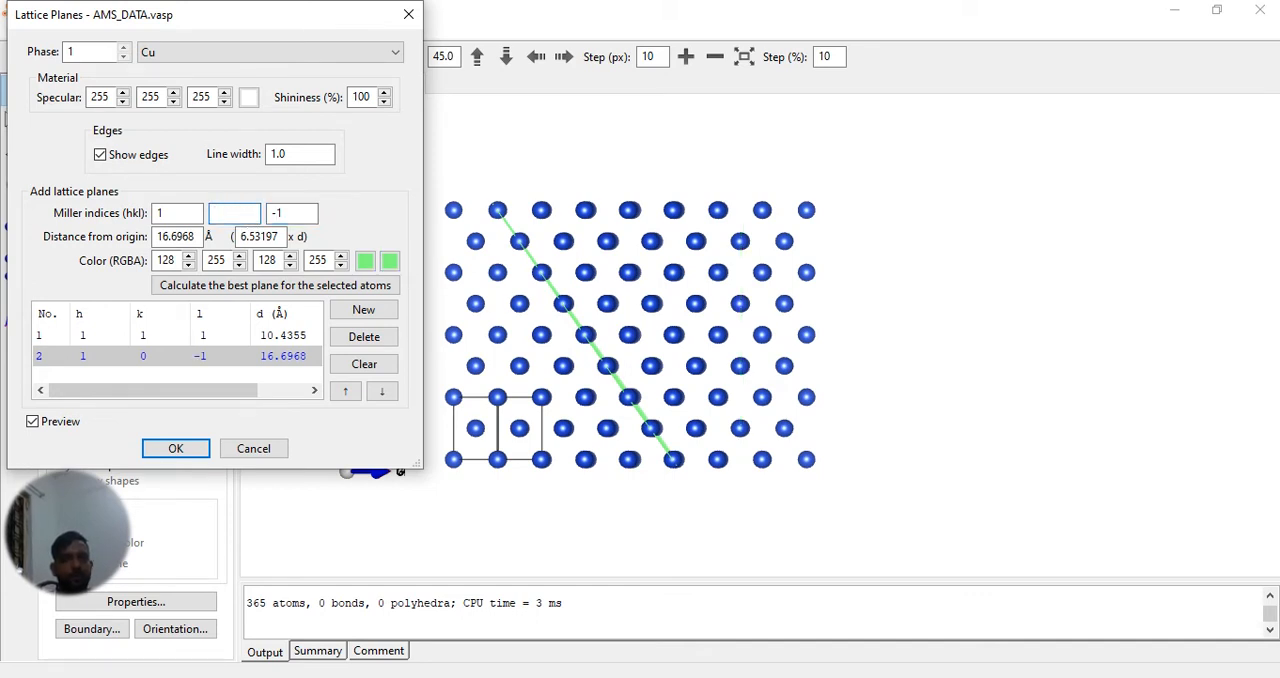
type("1")
left_click(289, 213)
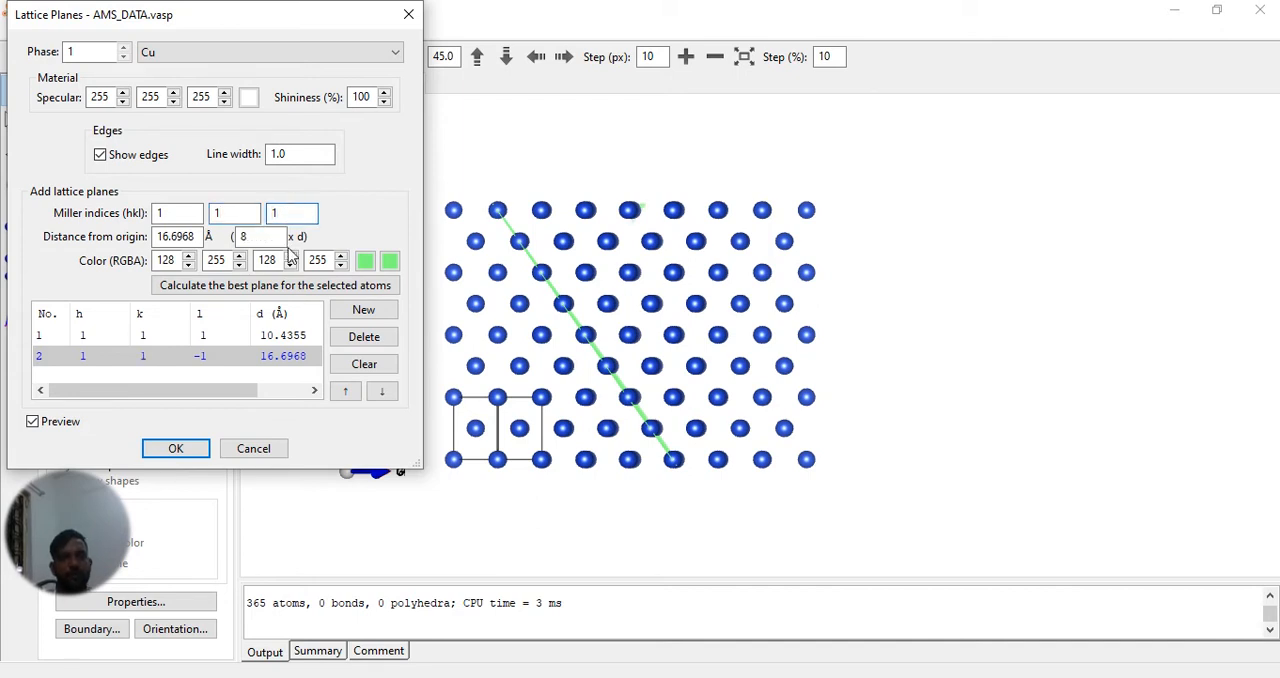
left_click(363, 310)
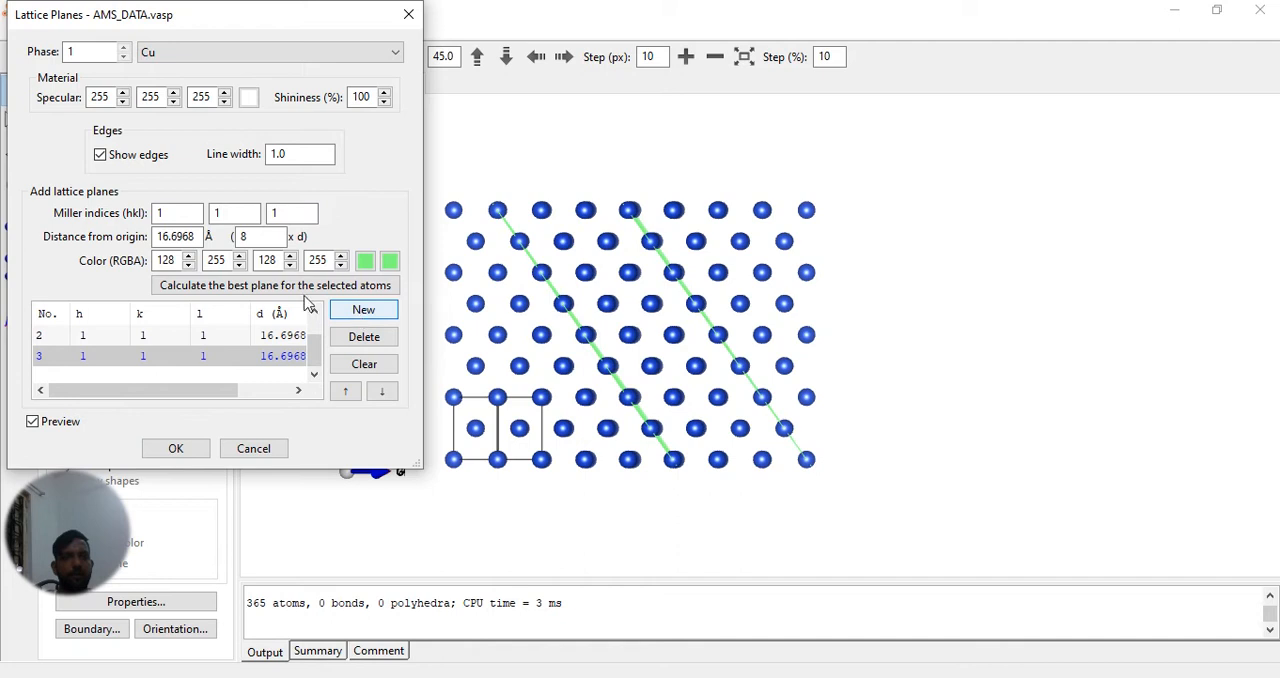
left_click(231, 212)
key("BackSpace")
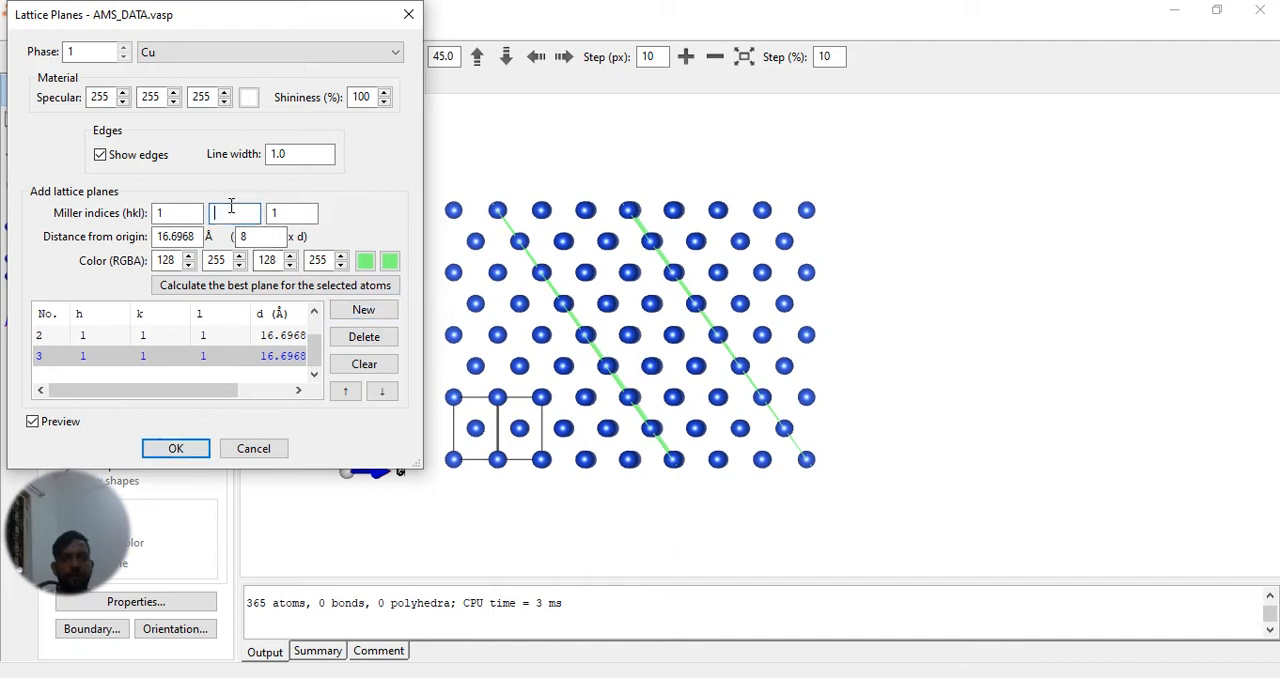
type("0")
left_click(285, 212)
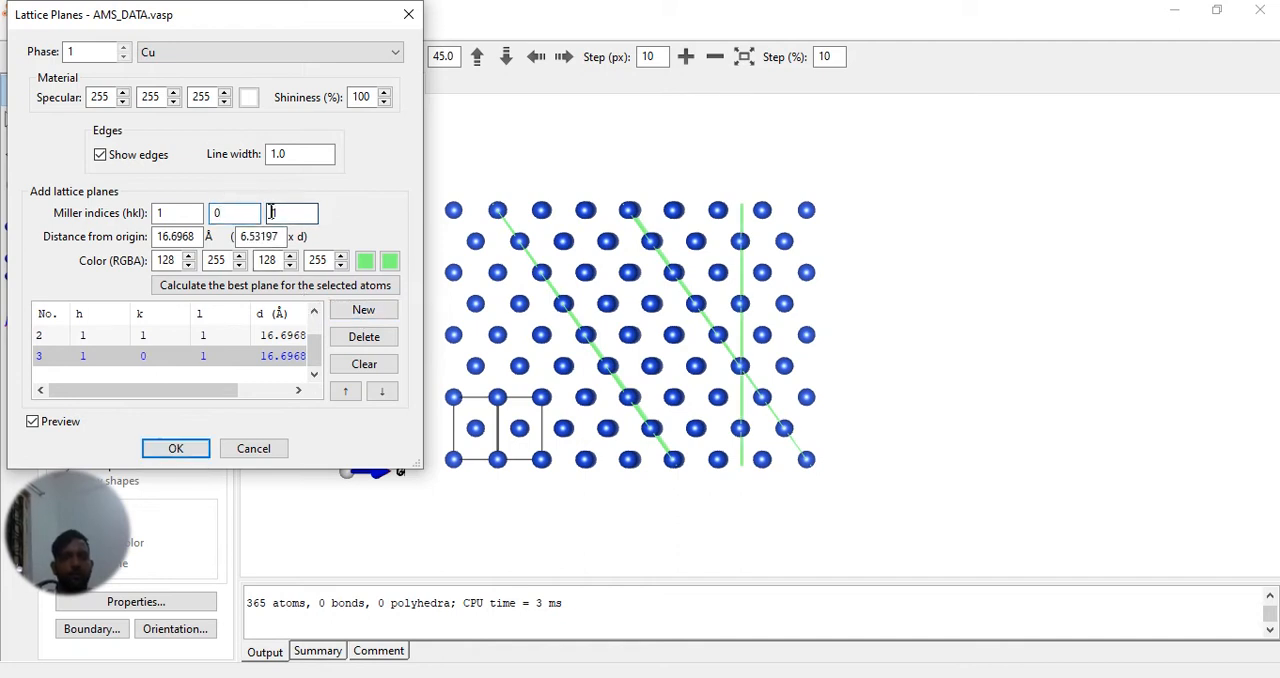
type("1")
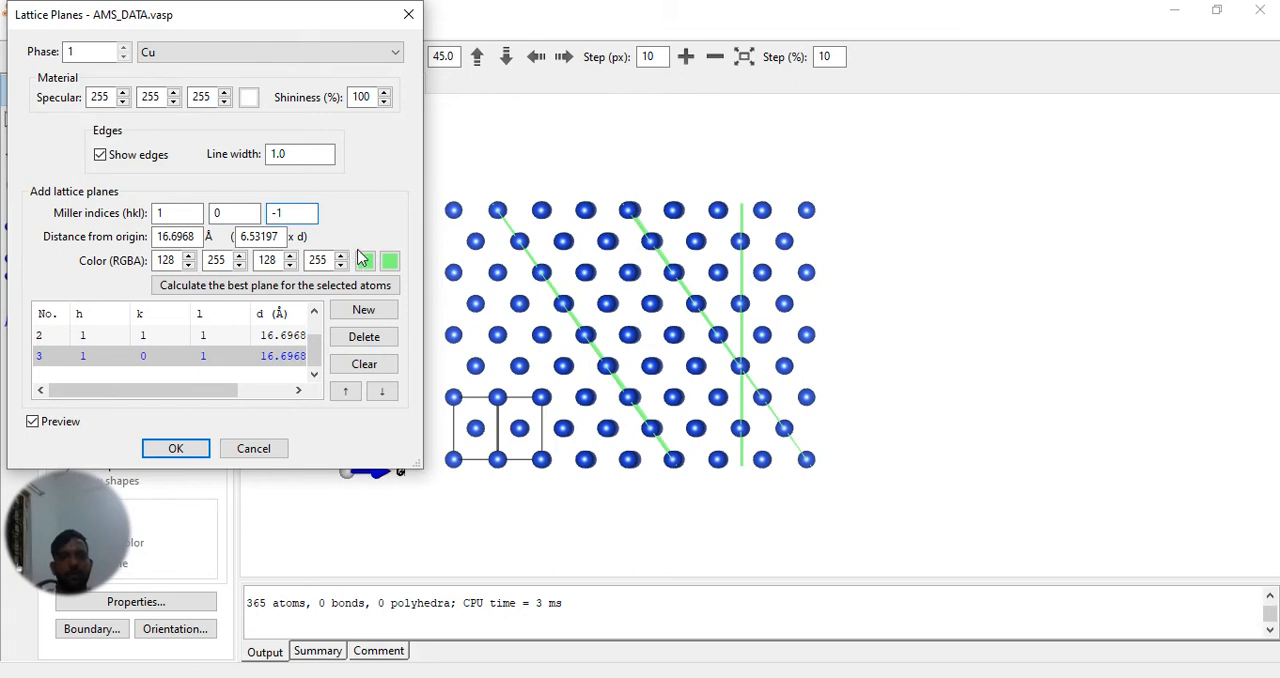
Step: Colour the (1 0 -1) plane red and place it at 0 × d through the origin
left_click(365, 261)
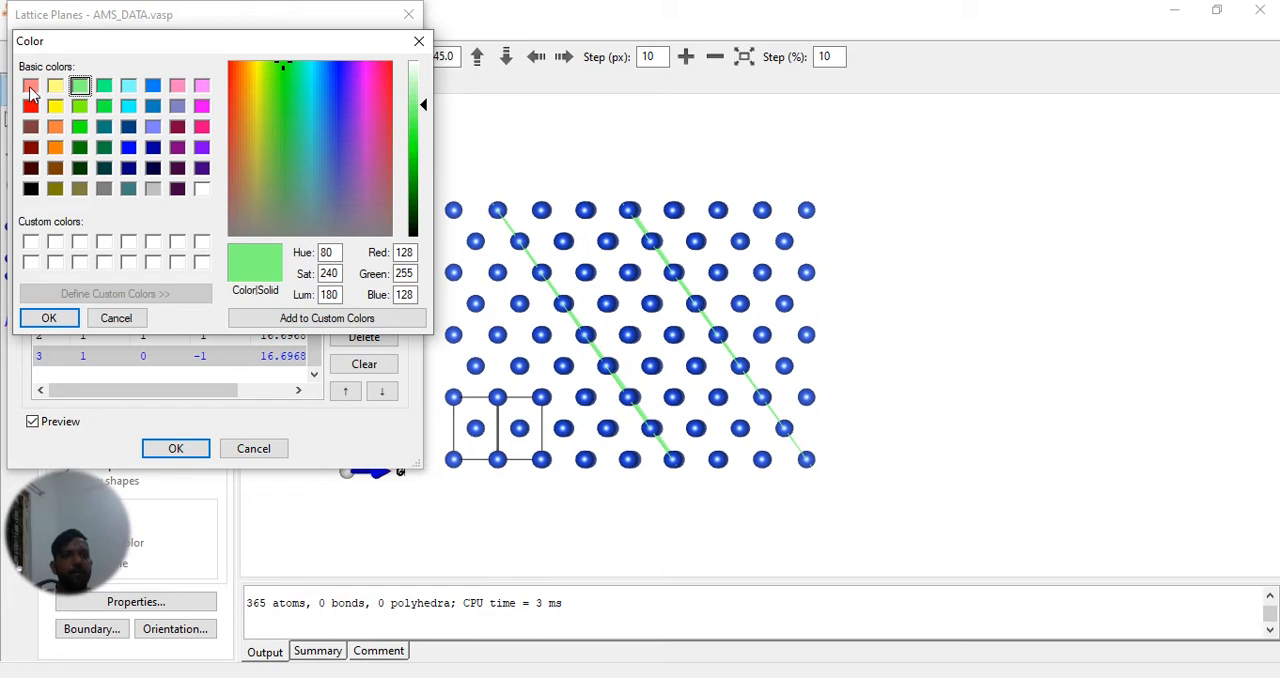
left_click(31, 87)
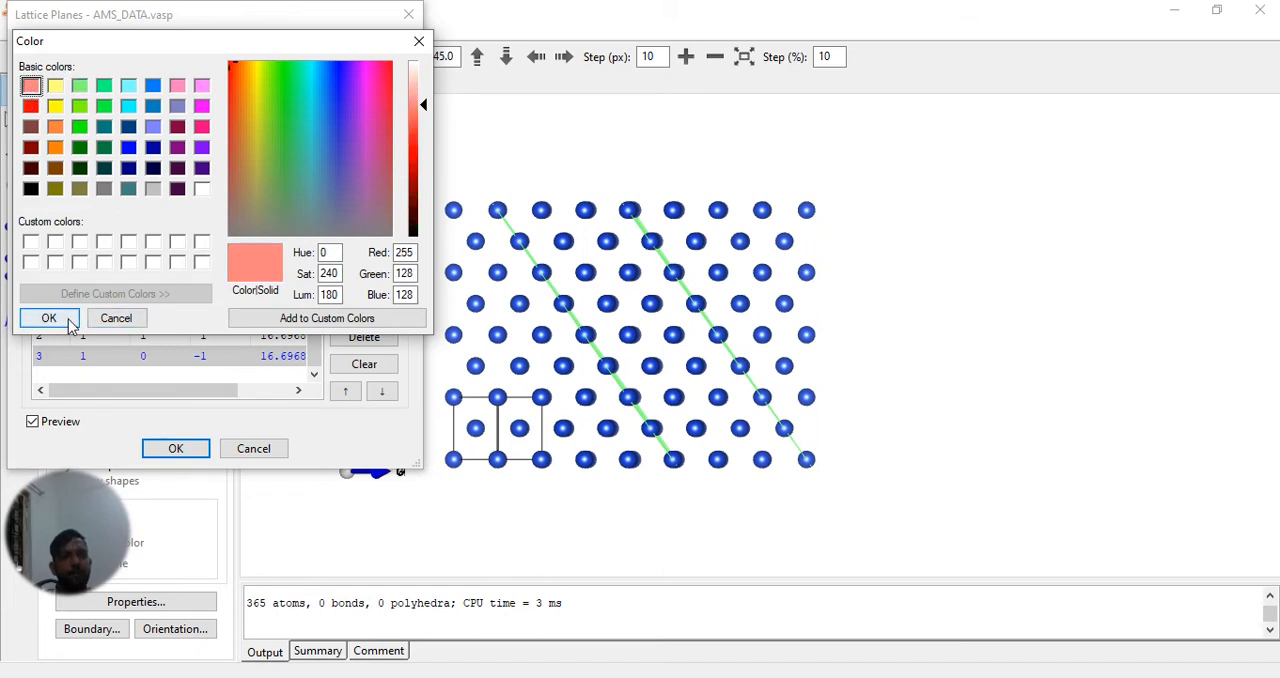
left_click(49, 318)
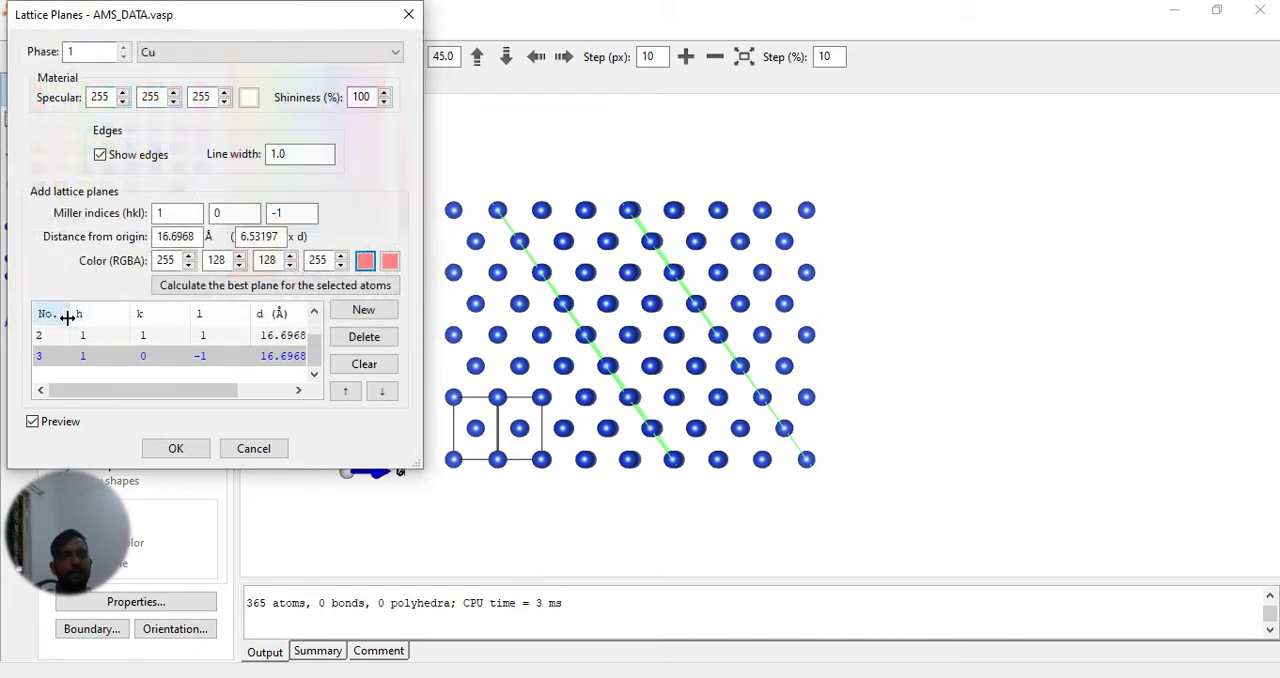
left_click(280, 236)
type("0")
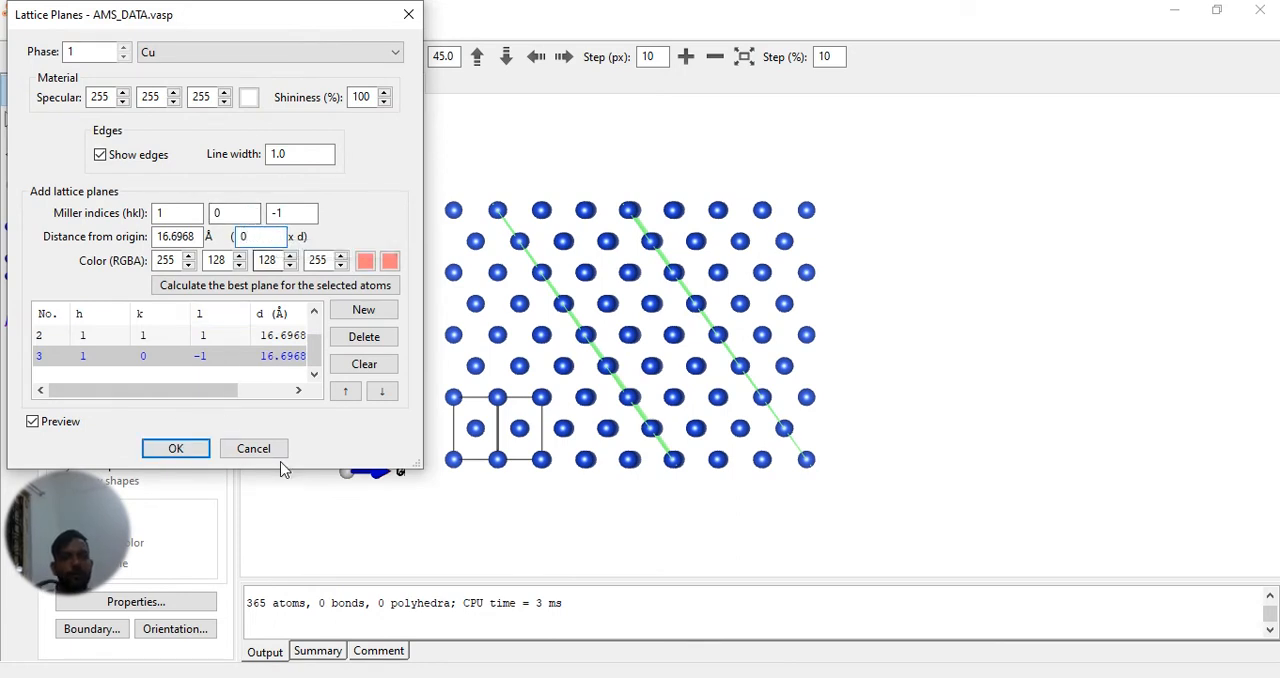
key("Tab")
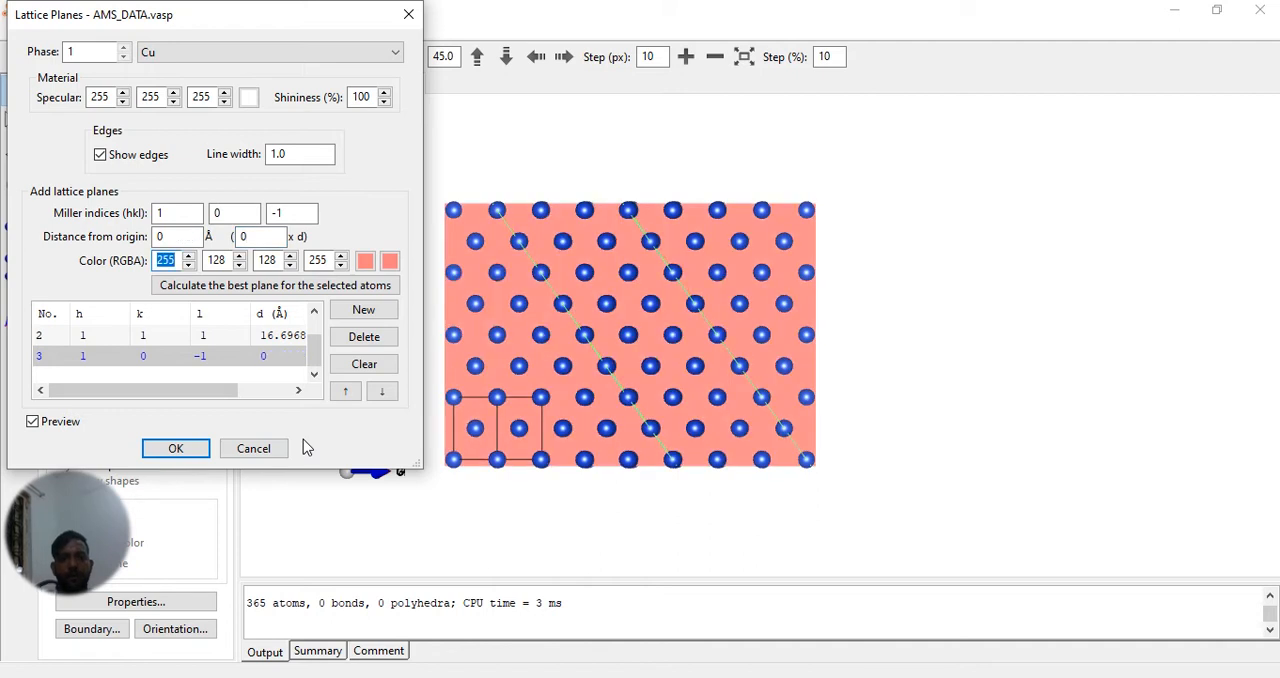
left_click(630, 268)
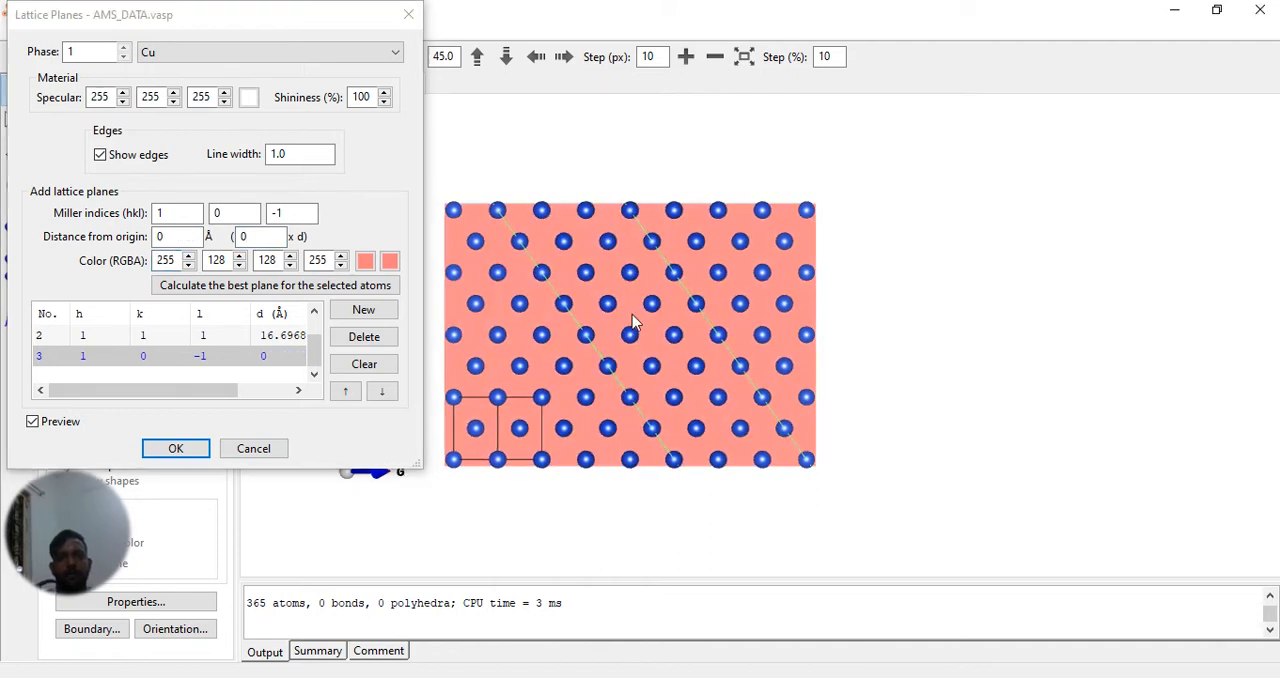
Step: Inspect the planes, then add a second (1 0 -1) plane entry kept at 0 × d
mouse_move(595, 530)
left_mouse_down()
mouse_move(673, 338)
mouse_move(665, 410)
left_mouse_up()
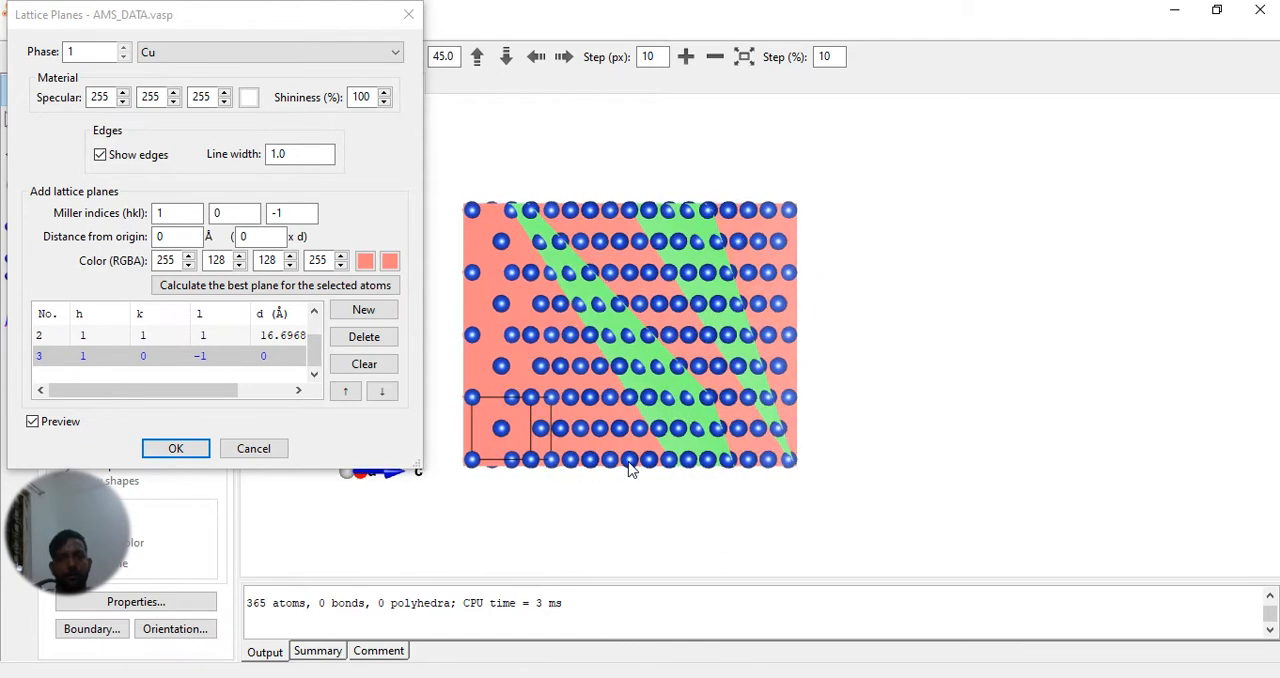
left_click_drag(632, 470, 620, 566)
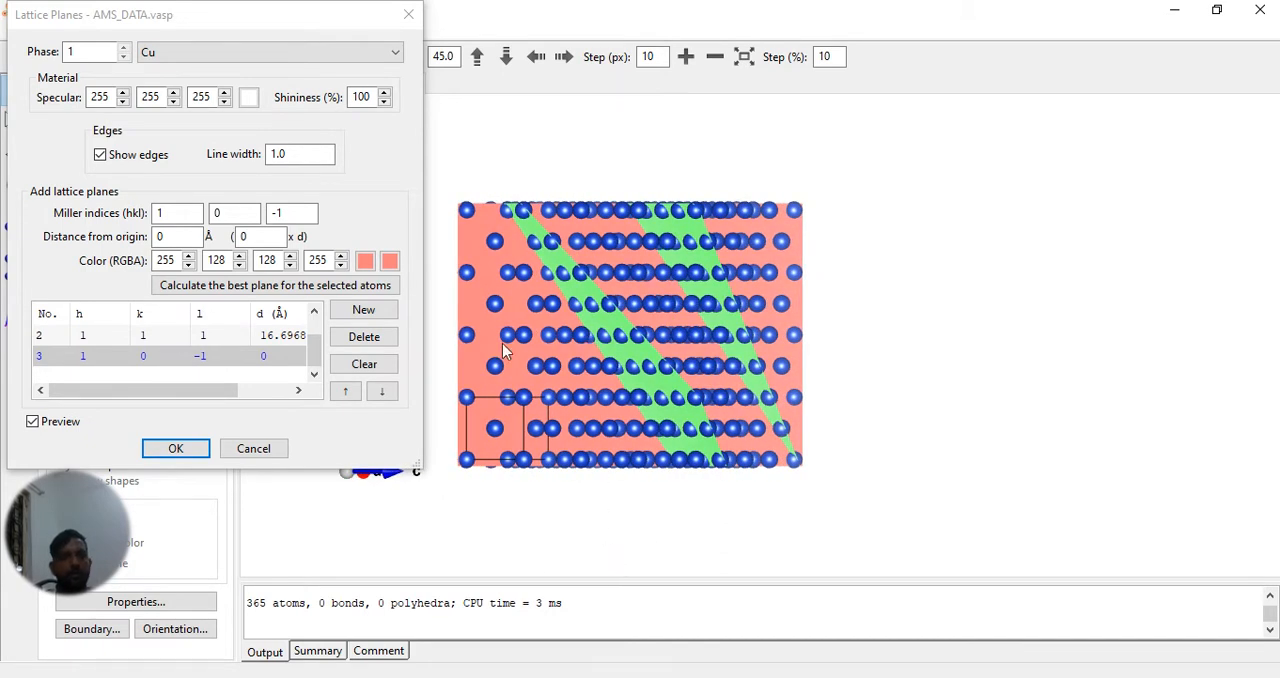
left_click_drag(540, 334, 532, 326)
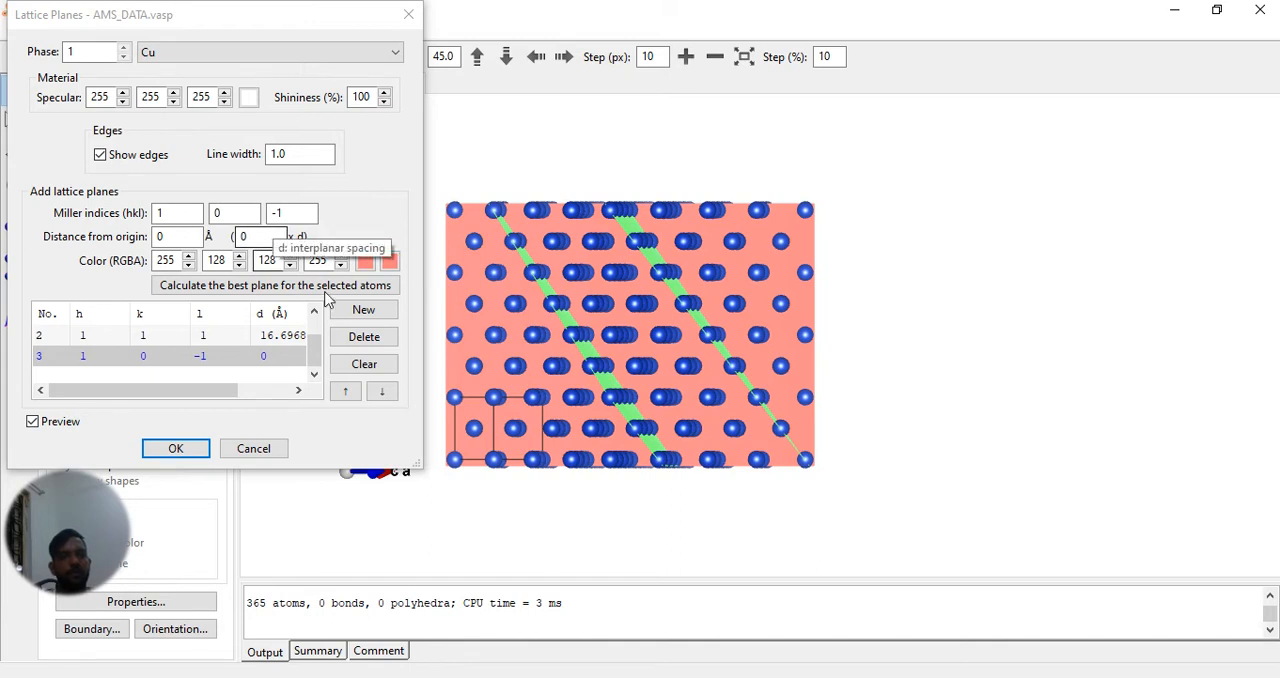
left_click(363, 309)
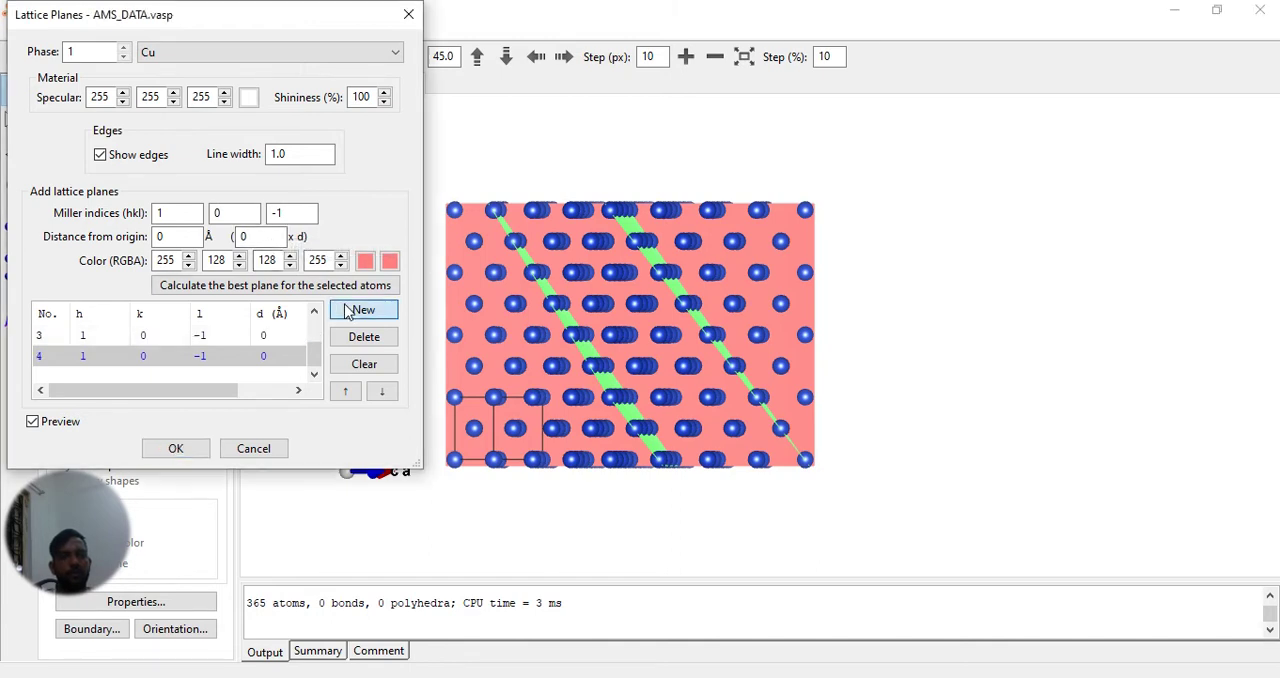
left_click(262, 238)
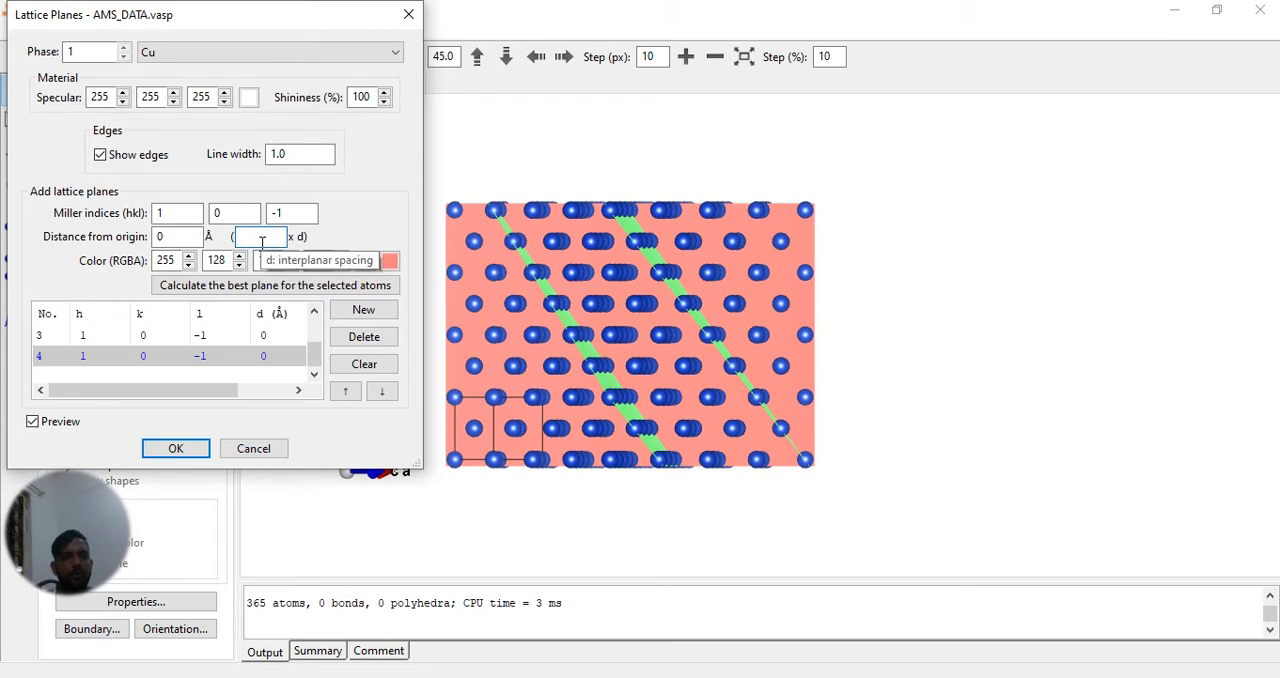
type("1")
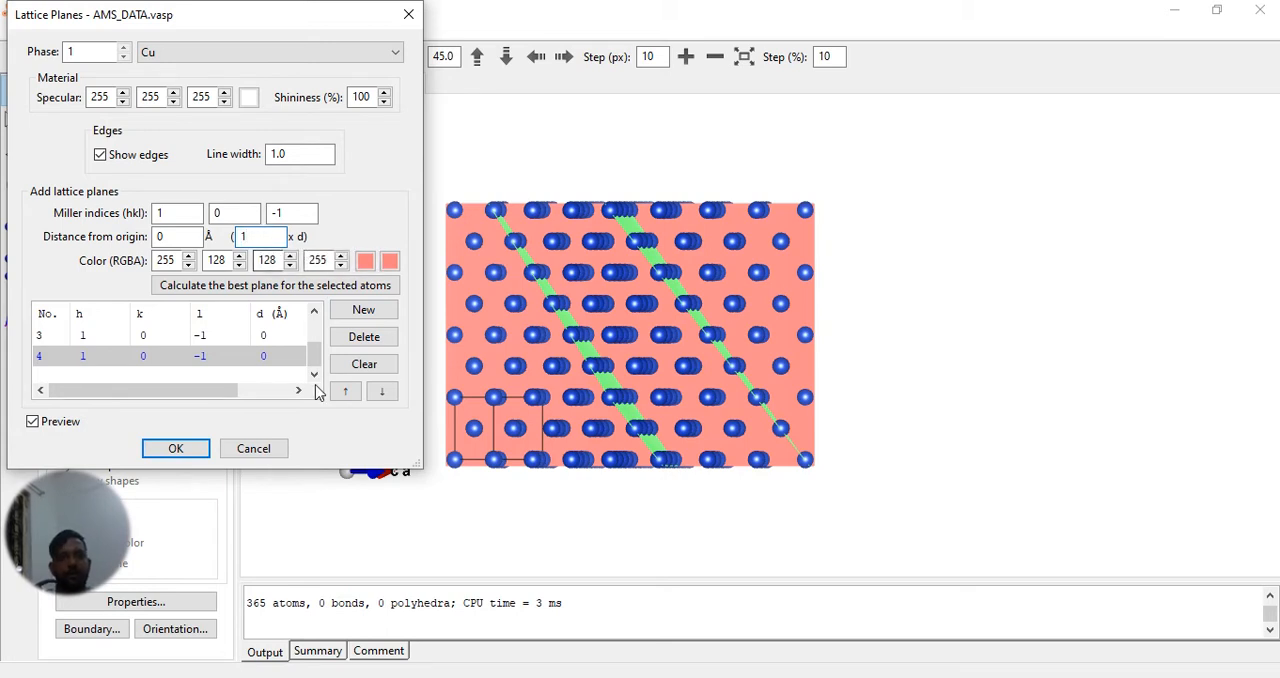
key("BackSpace")
type("0")
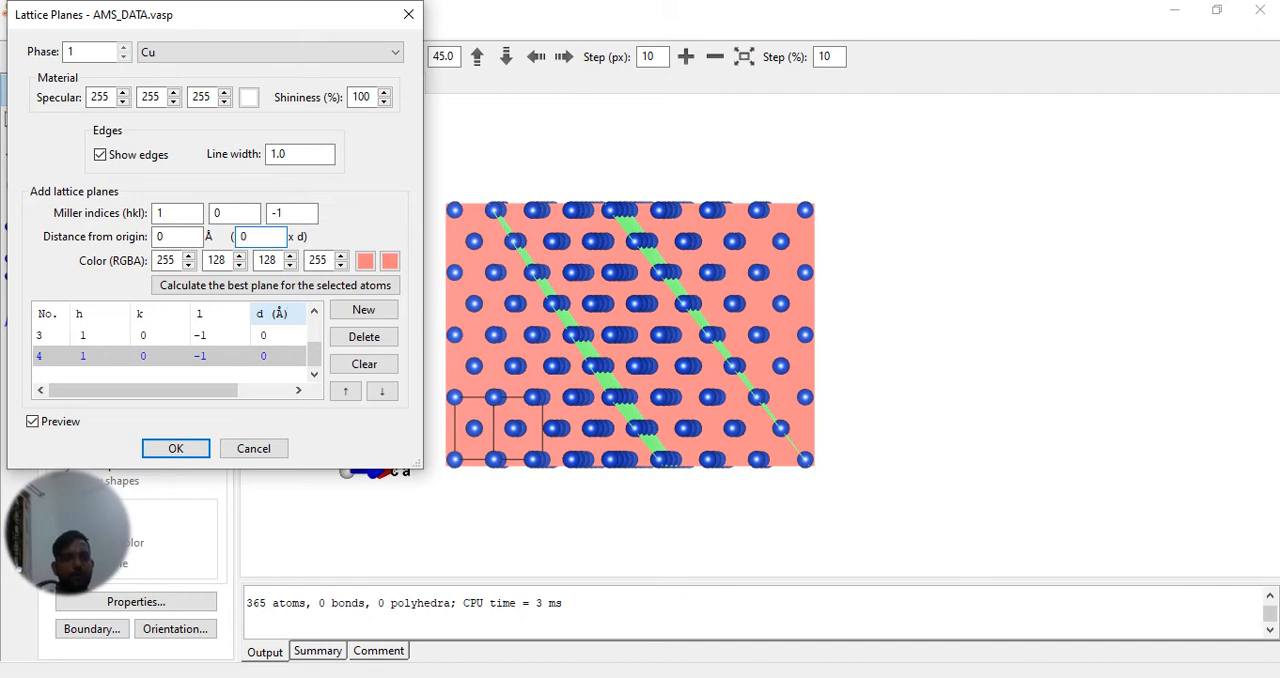
left_click(285, 286)
type("1")
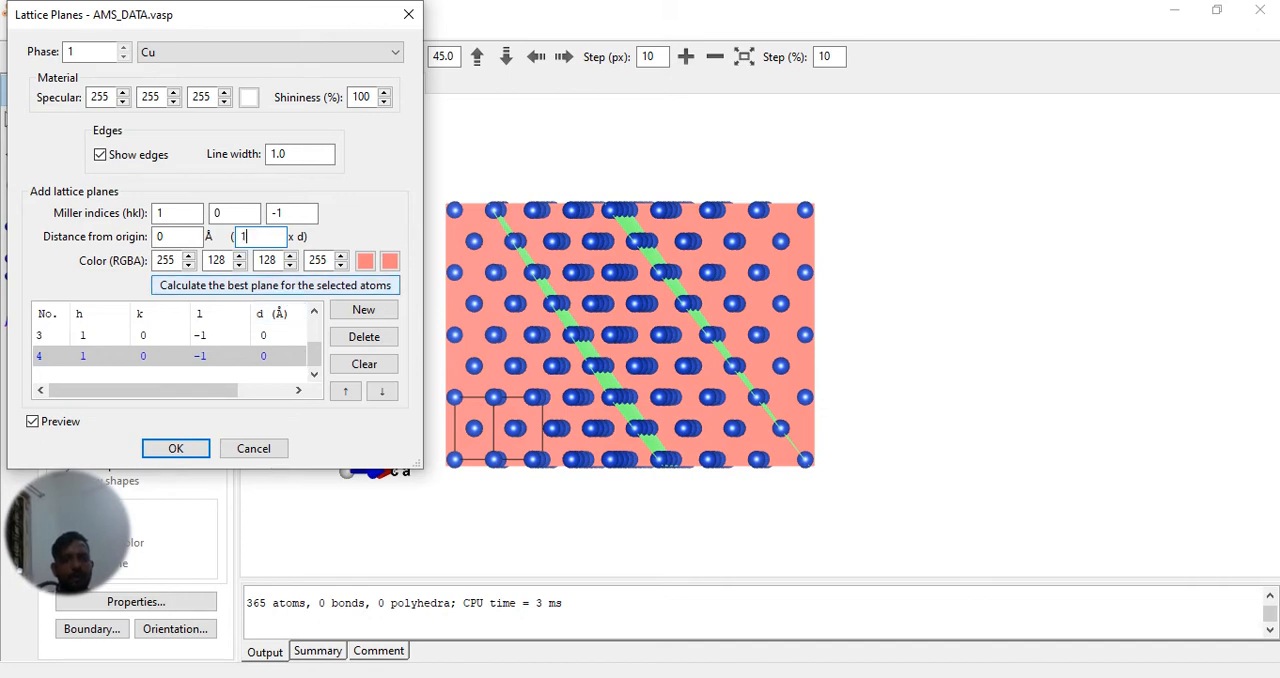
Step: Close Lattice Planes and rotate the supercell by 45° steps and orbits to see the planes in 3D
left_click(176, 448)
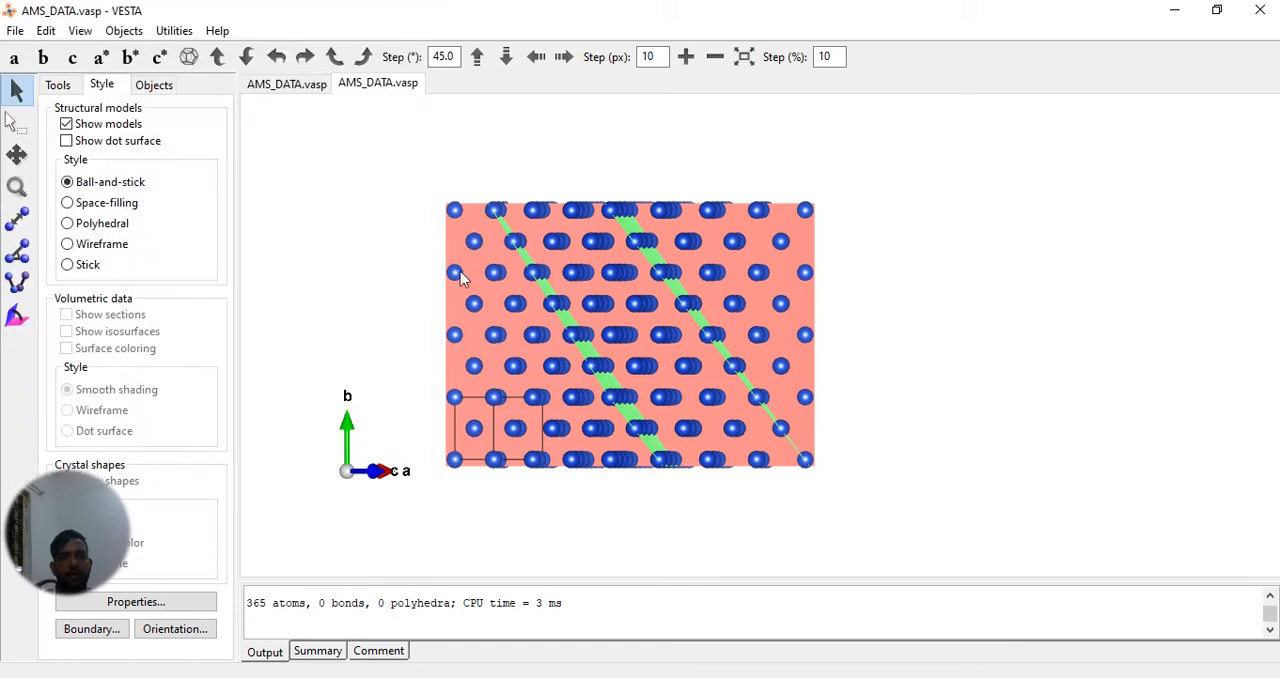
left_click(335, 57)
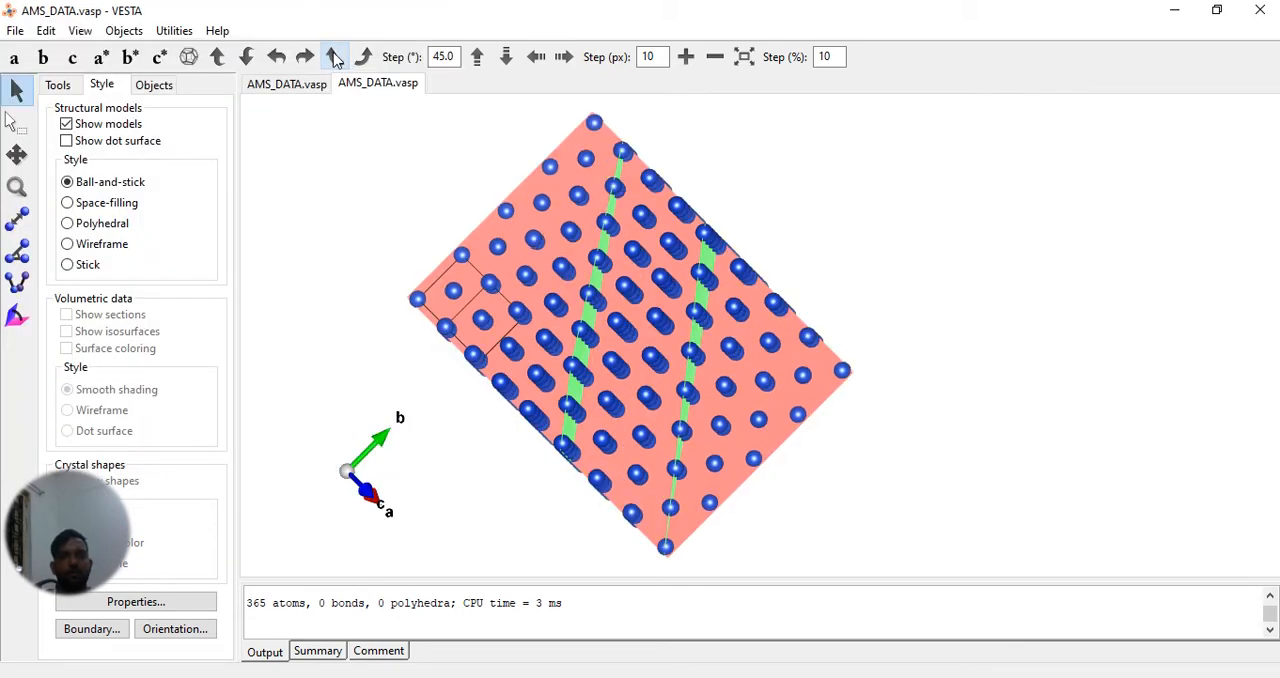
left_click_drag(672, 230, 655, 205)
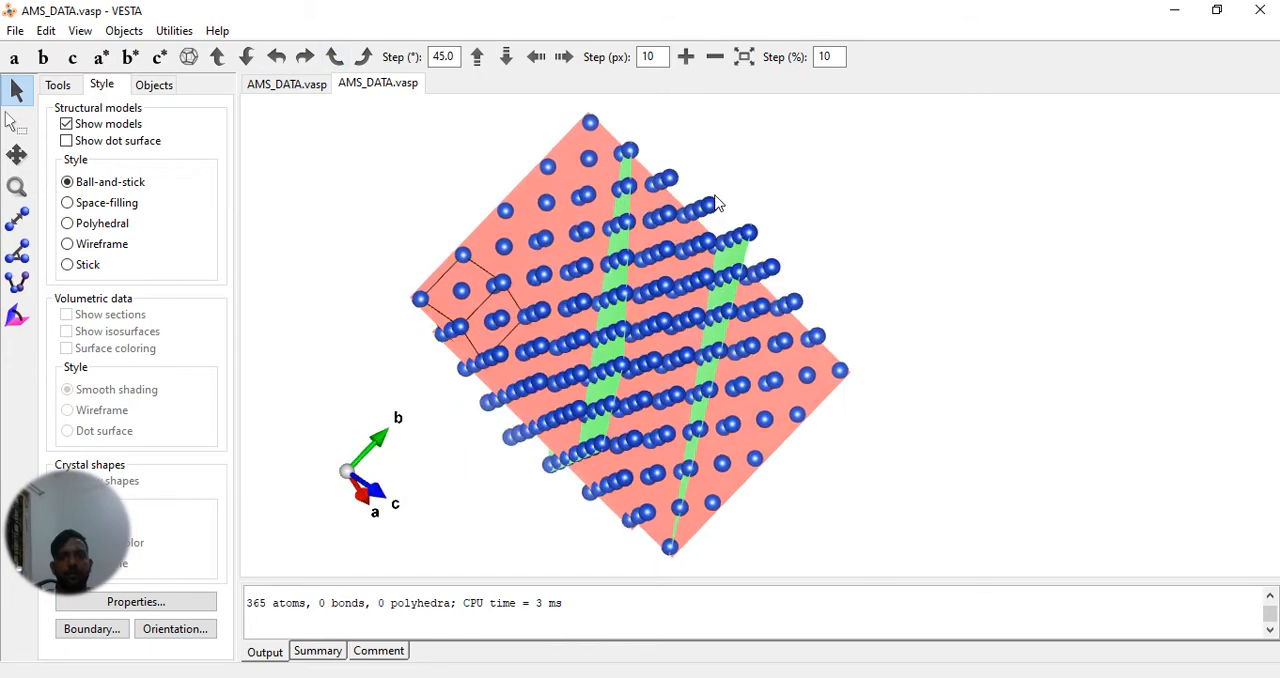
left_click_drag(742, 503, 660, 560)
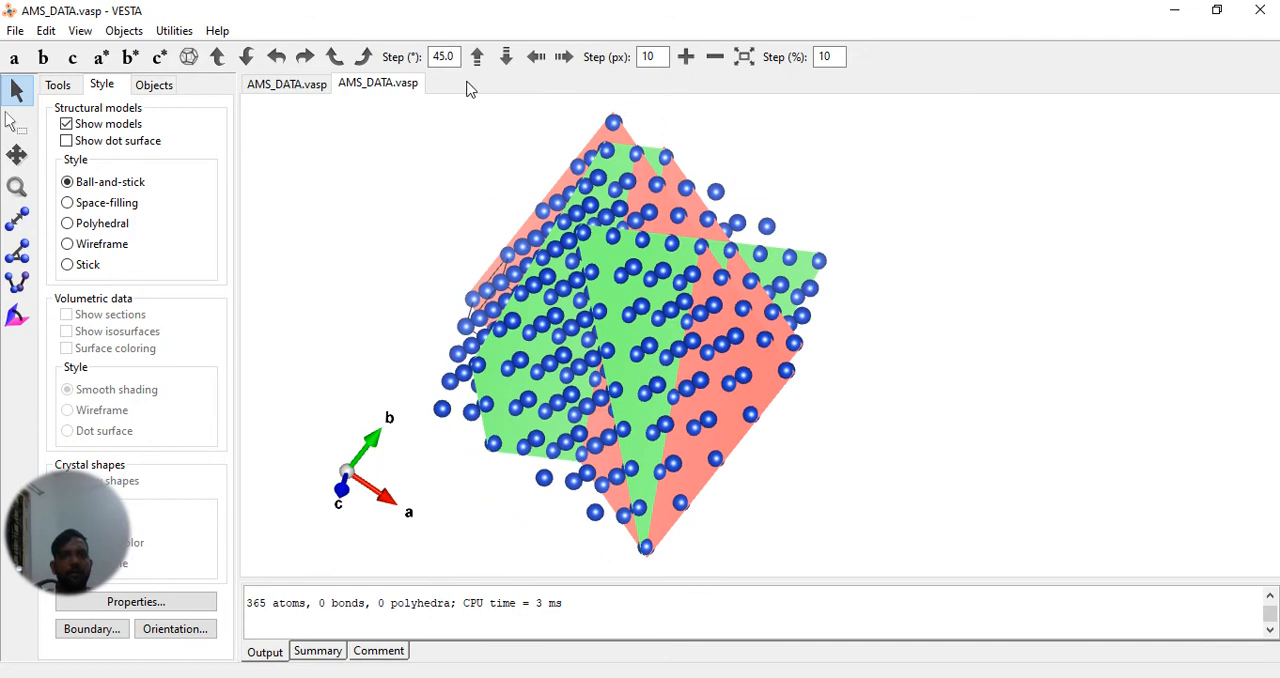
mouse_move(660, 280)
left_mouse_down()
mouse_move(843, 365)
mouse_move(864, 360)
mouse_move(808, 303)
left_mouse_up()
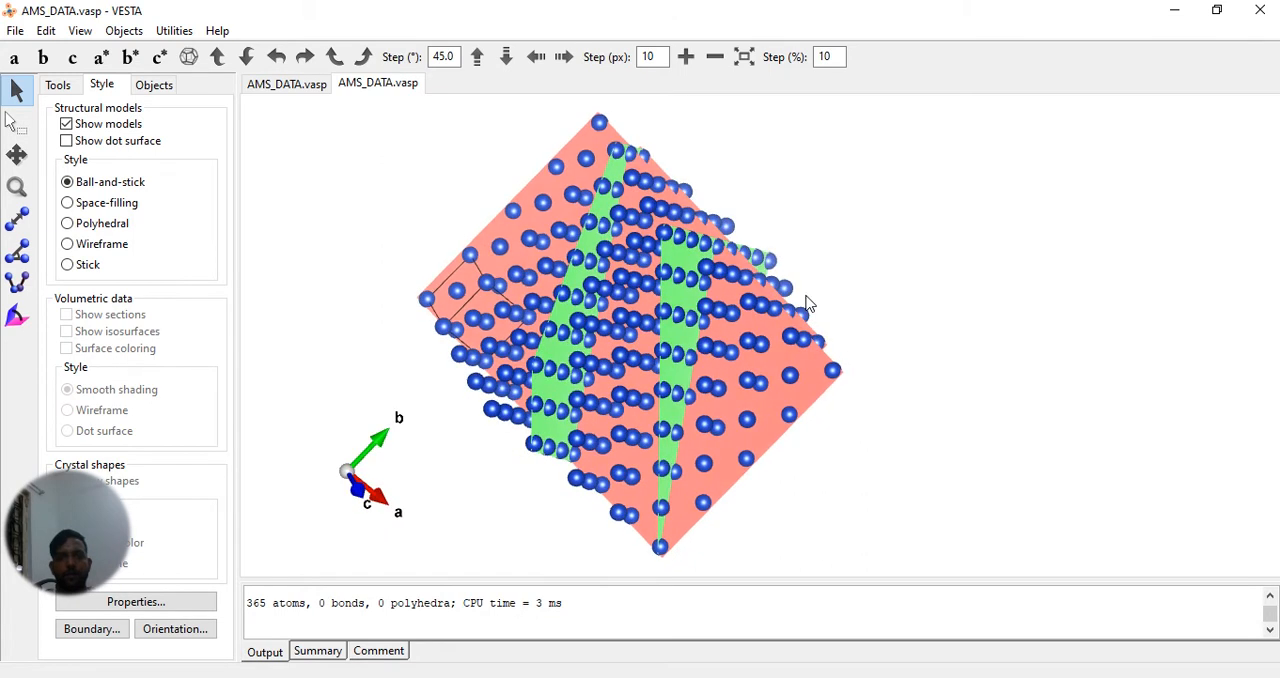
left_click(336, 57)
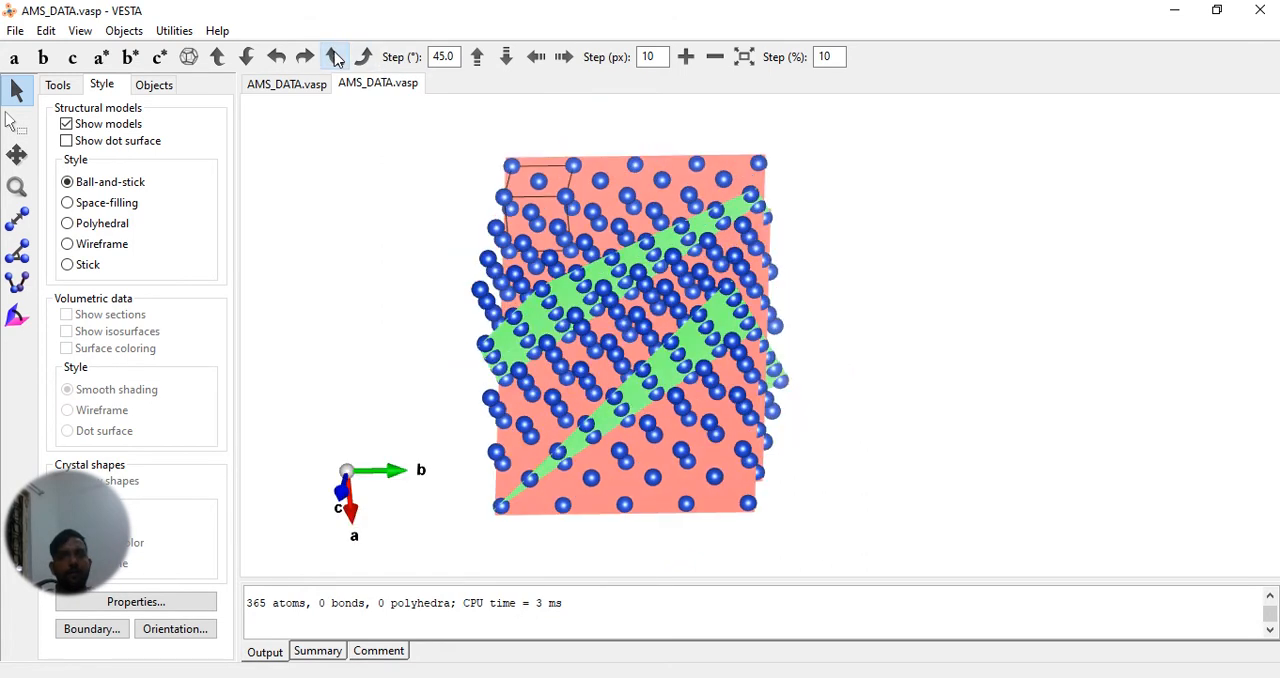
left_click(336, 57)
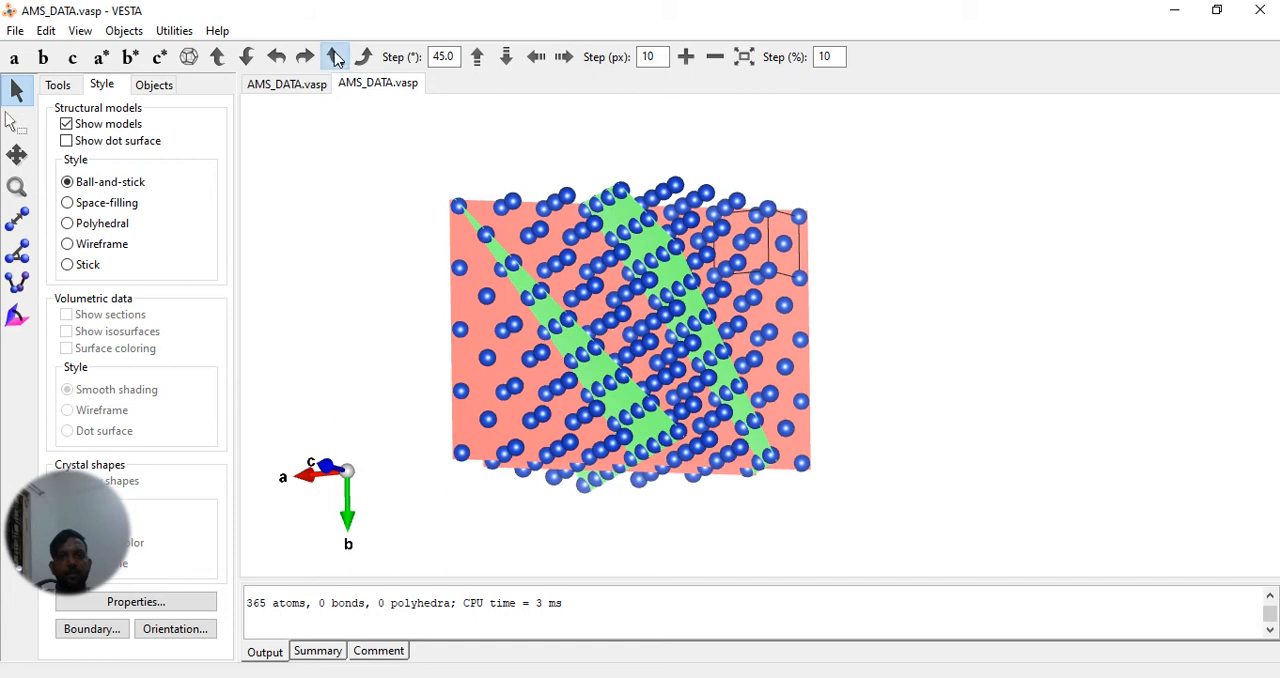
left_click(336, 57)
left_click(336, 57)
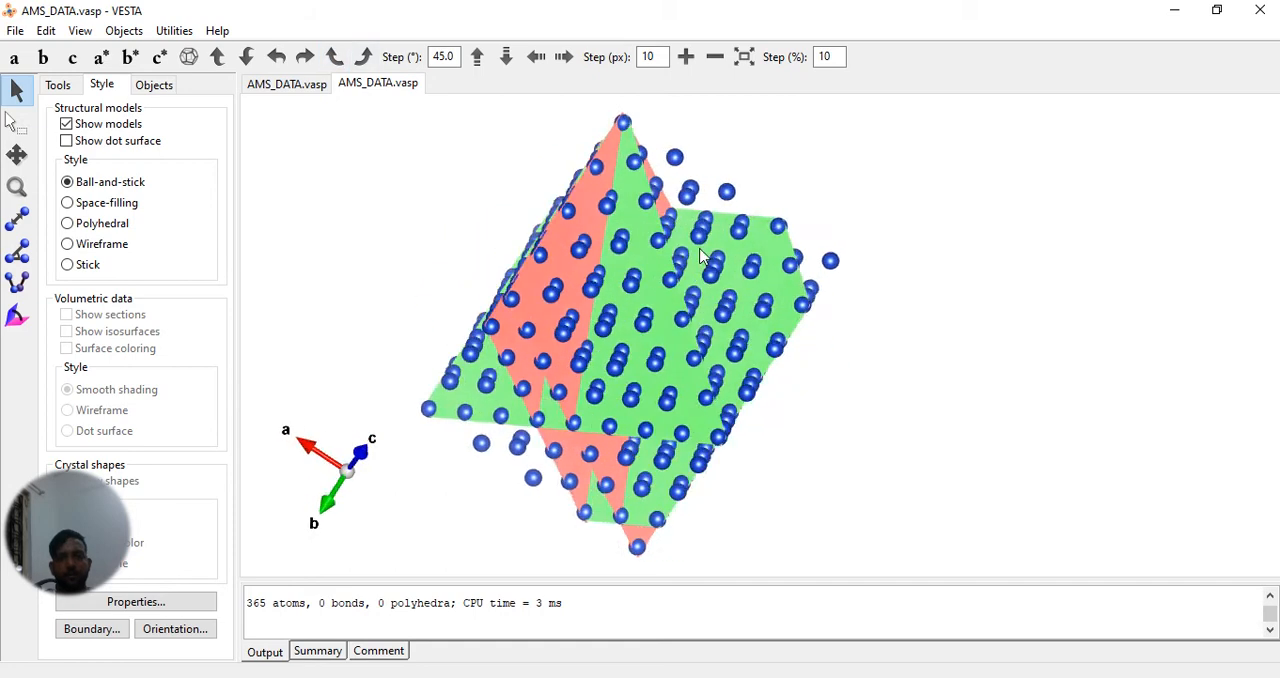
left_click(336, 57)
left_click_drag(753, 141, 737, 338)
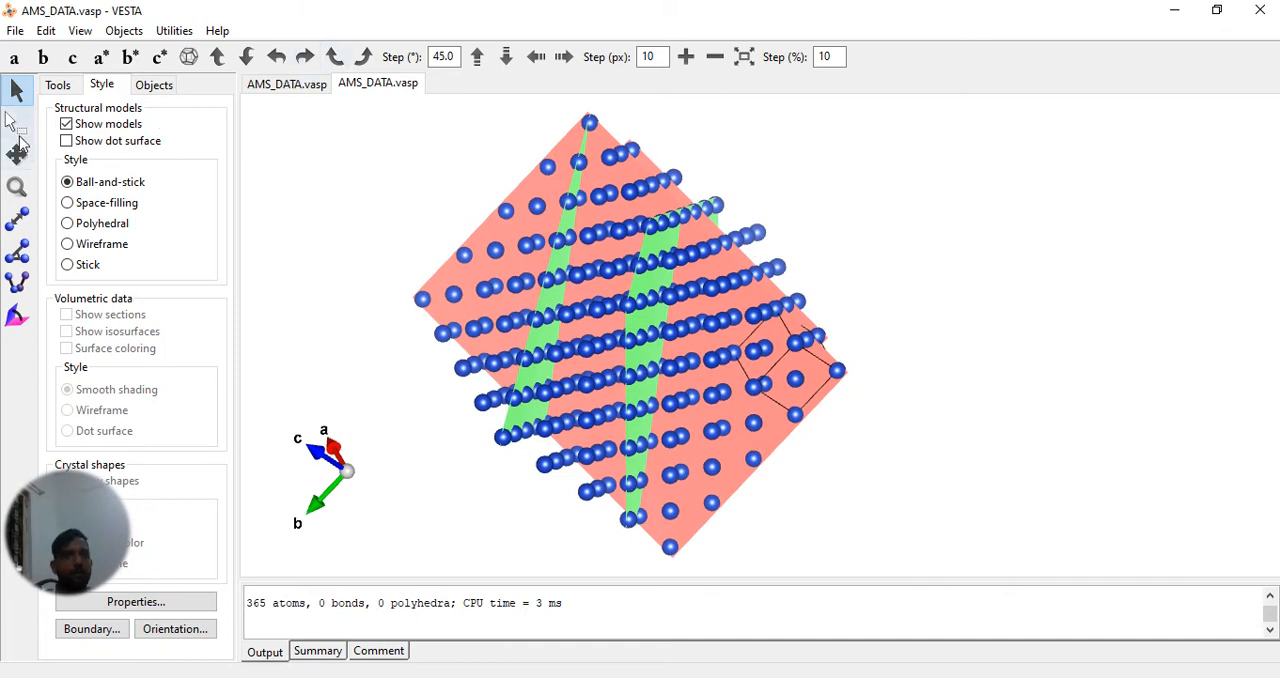
Step: Turn the slab upright so the (1 0 -1) plane is face-on with stacked atom layers visible
left_click(16, 122)
left_click(16, 90)
left_click_drag(378, 203, 460, 210)
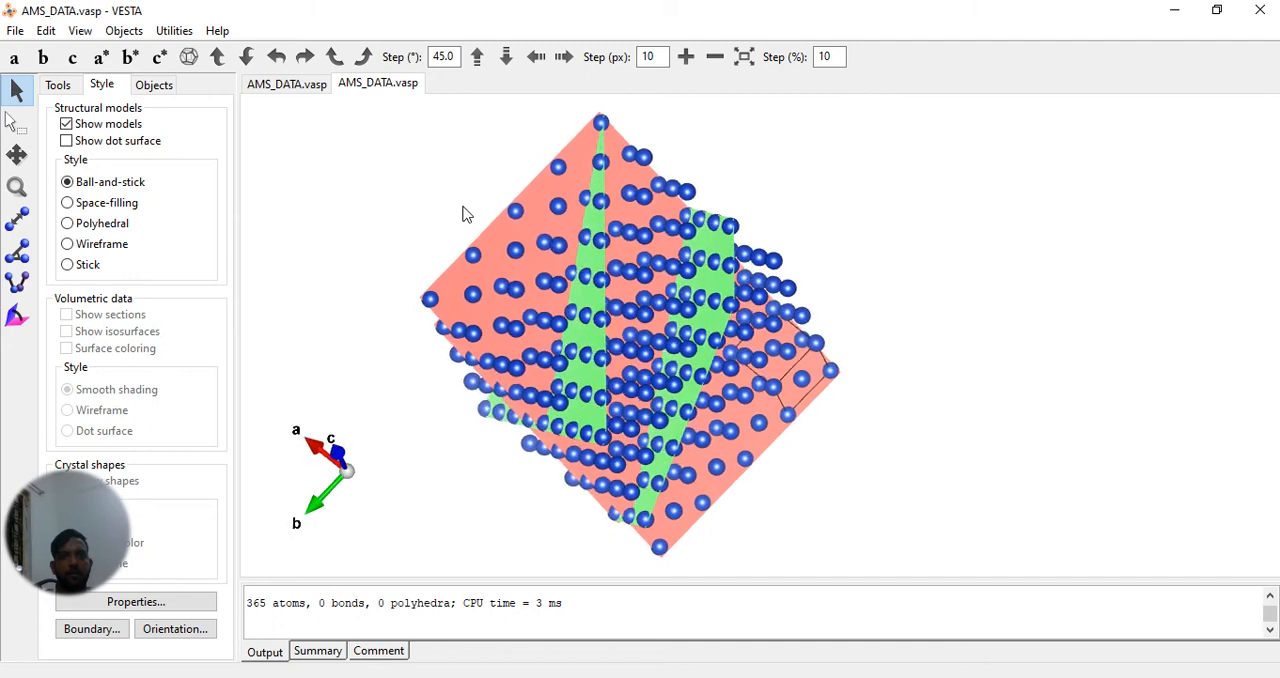
left_click(536, 57)
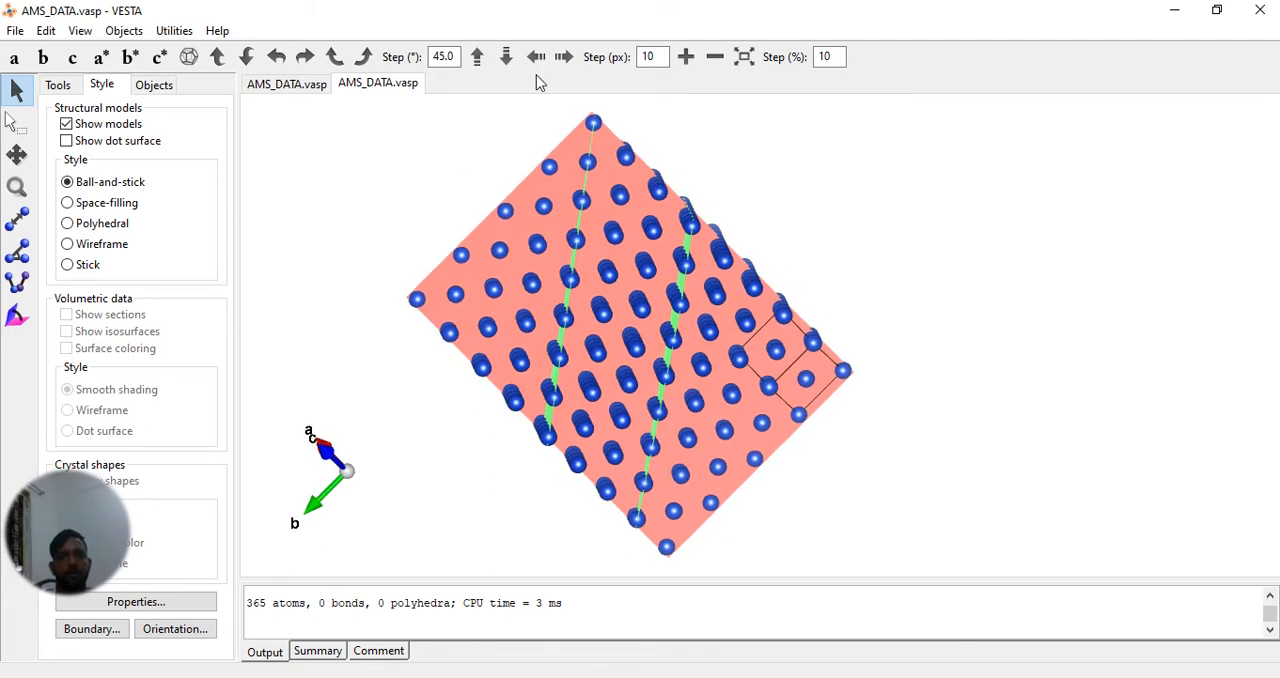
left_click(336, 57)
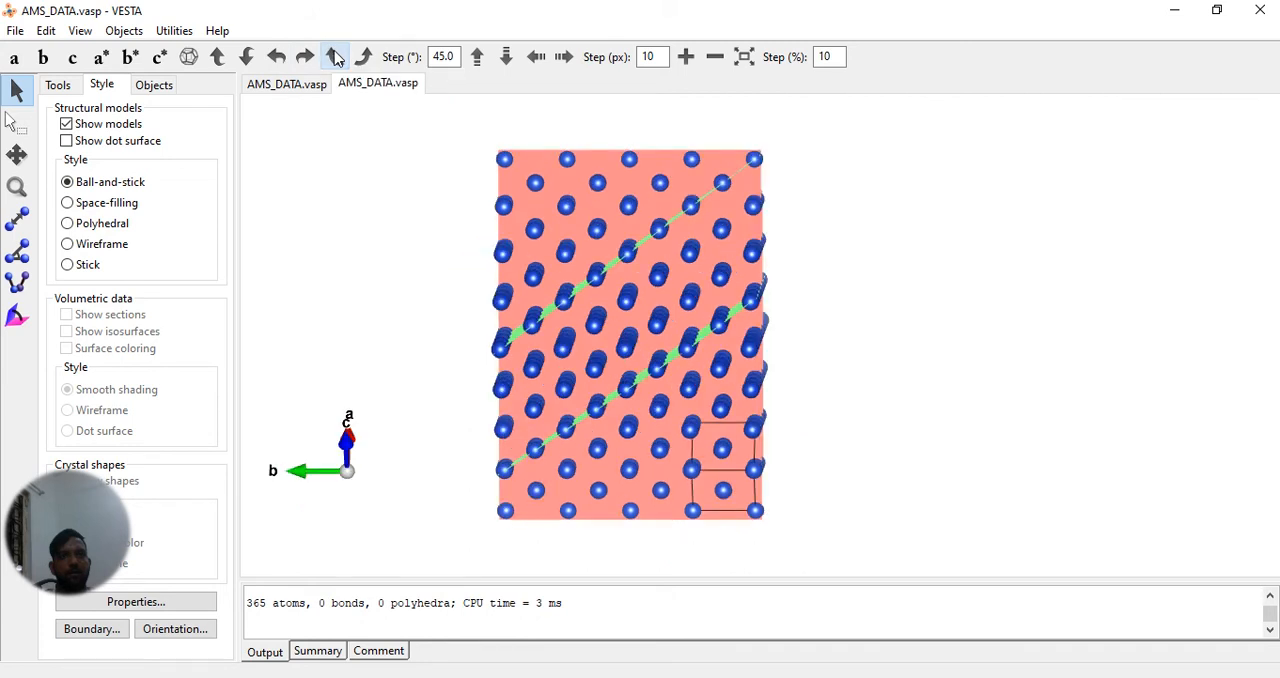
left_click(336, 57)
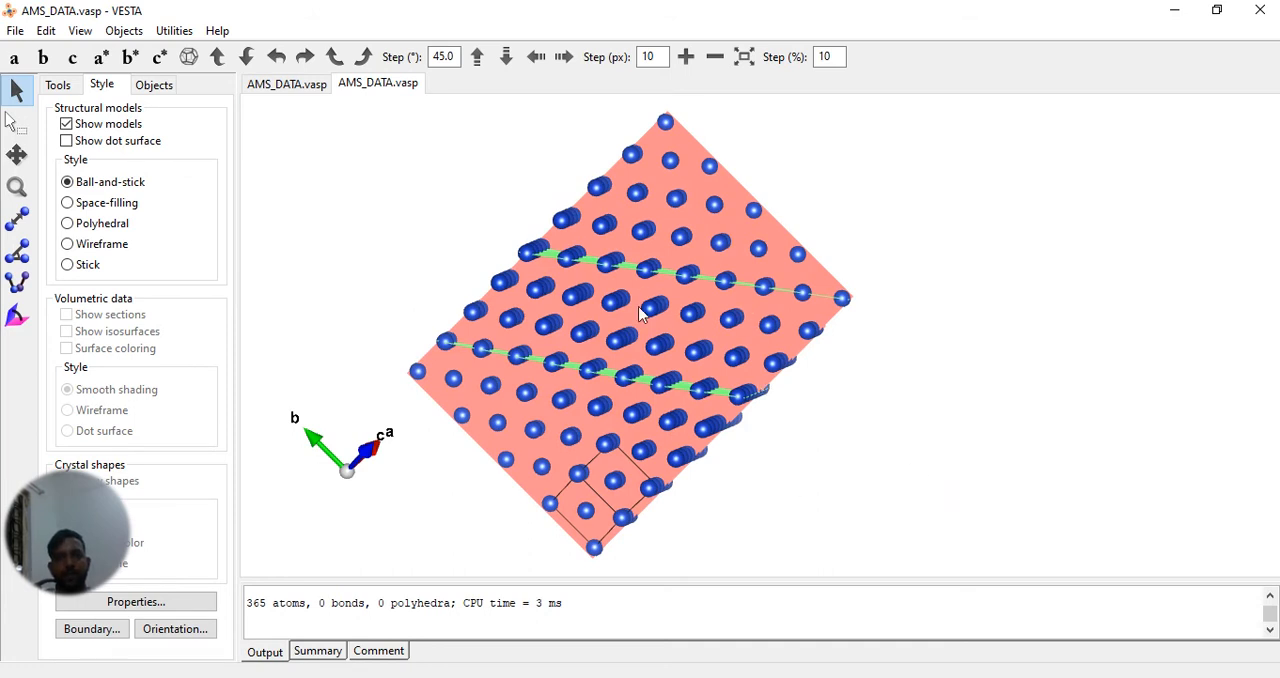
left_click_drag(476, 263, 480, 262)
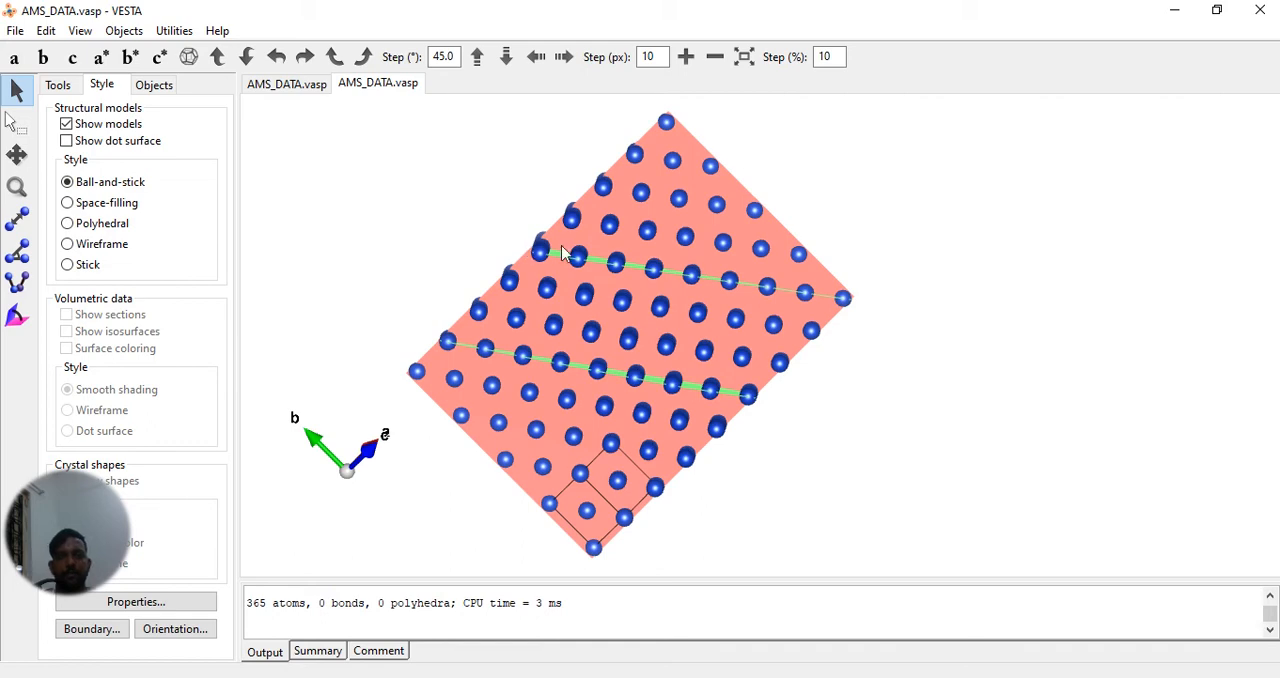
mouse_move(530, 247)
left_mouse_down()
mouse_move(548, 278)
mouse_move(349, 278)
mouse_move(578, 292)
mouse_move(455, 305)
mouse_move(660, 330)
mouse_move(455, 340)
left_mouse_up()
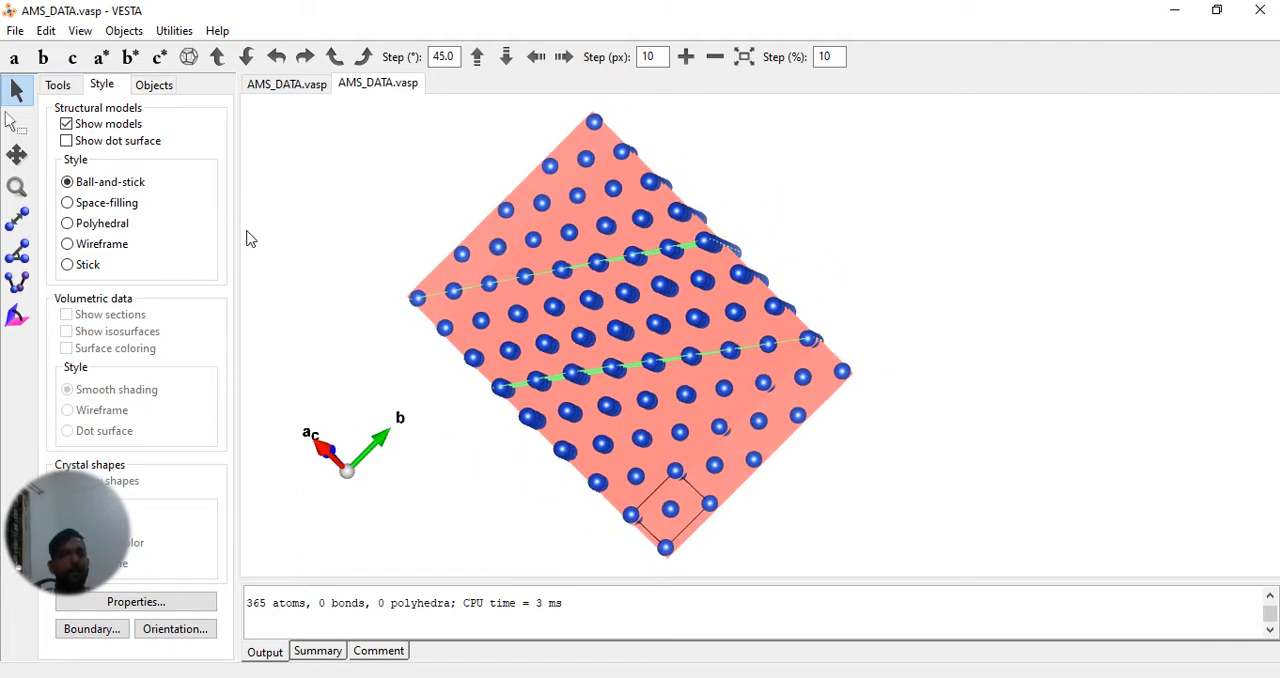
Step: Box-select and delete the atoms above the upper green (111) plane
left_click(16, 121)
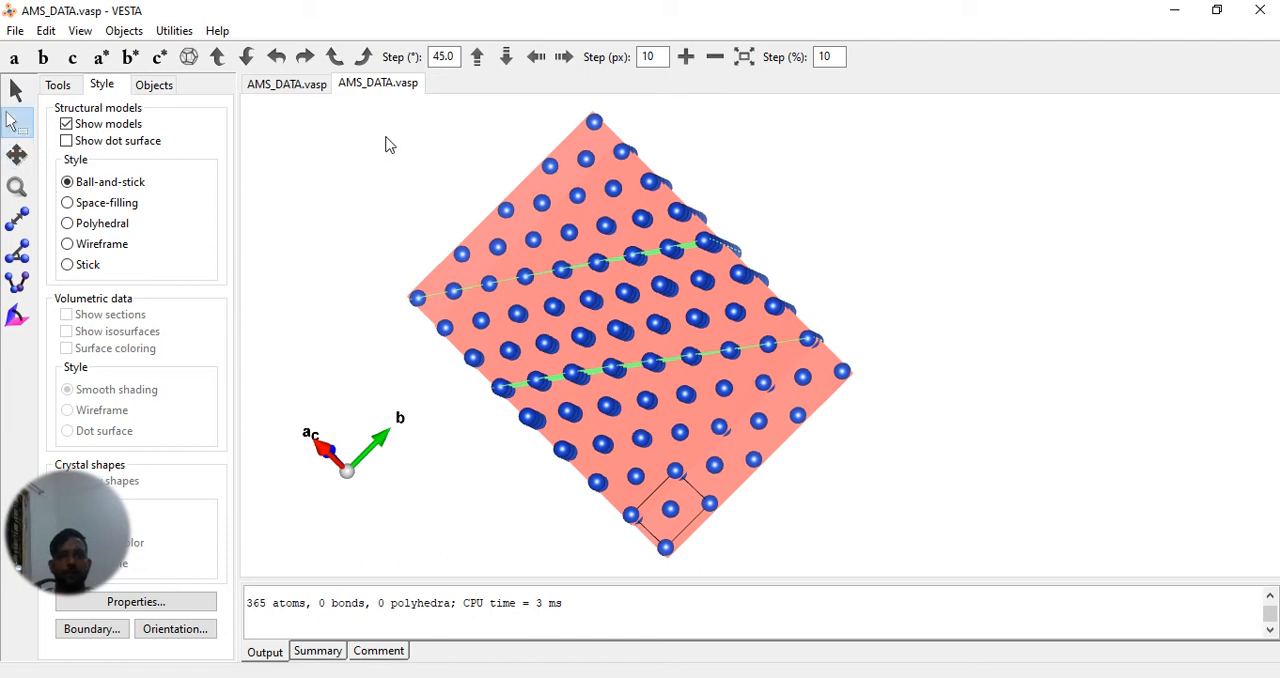
left_click_drag(388, 136, 737, 228)
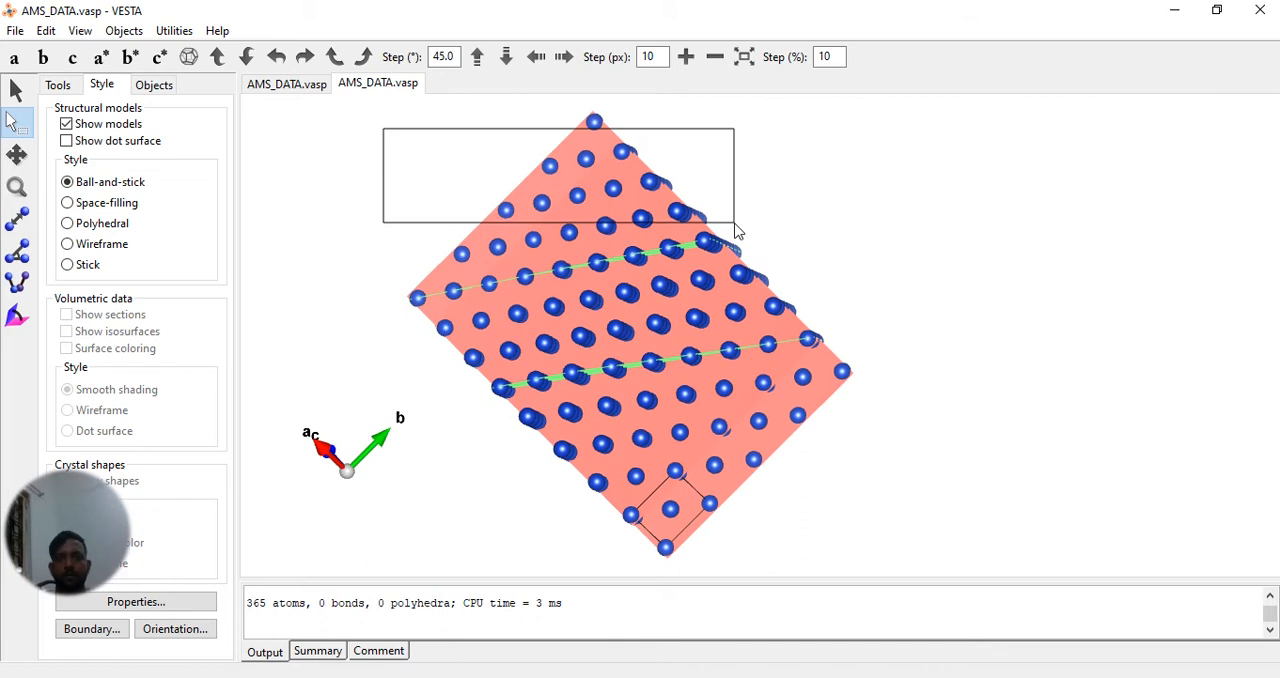
left_click_drag(737, 228, 737, 231)
key("Delete")
mouse_move(427, 200)
left_mouse_down()
mouse_move(570, 268)
mouse_move(595, 264)
left_mouse_up()
key("Delete")
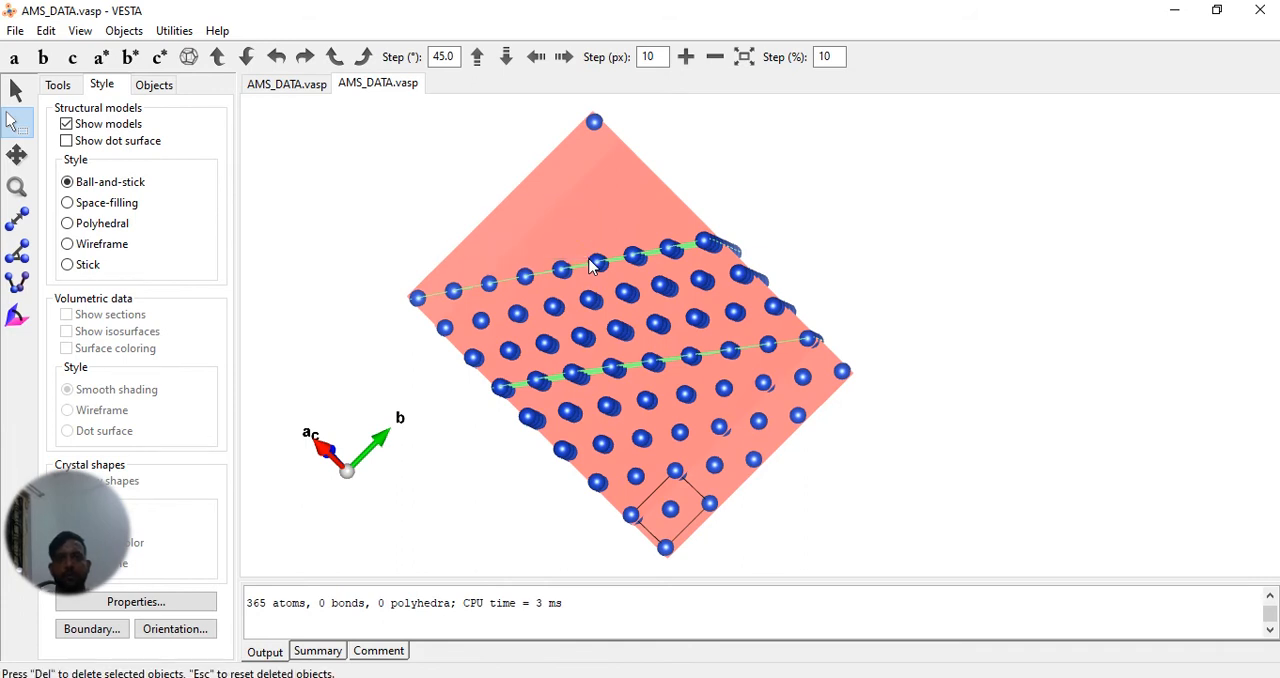
left_click_drag(568, 105, 659, 149)
Step: Box-select and delete the atoms below the lower green (111) plane, including strays
left_click_drag(512, 412, 891, 563)
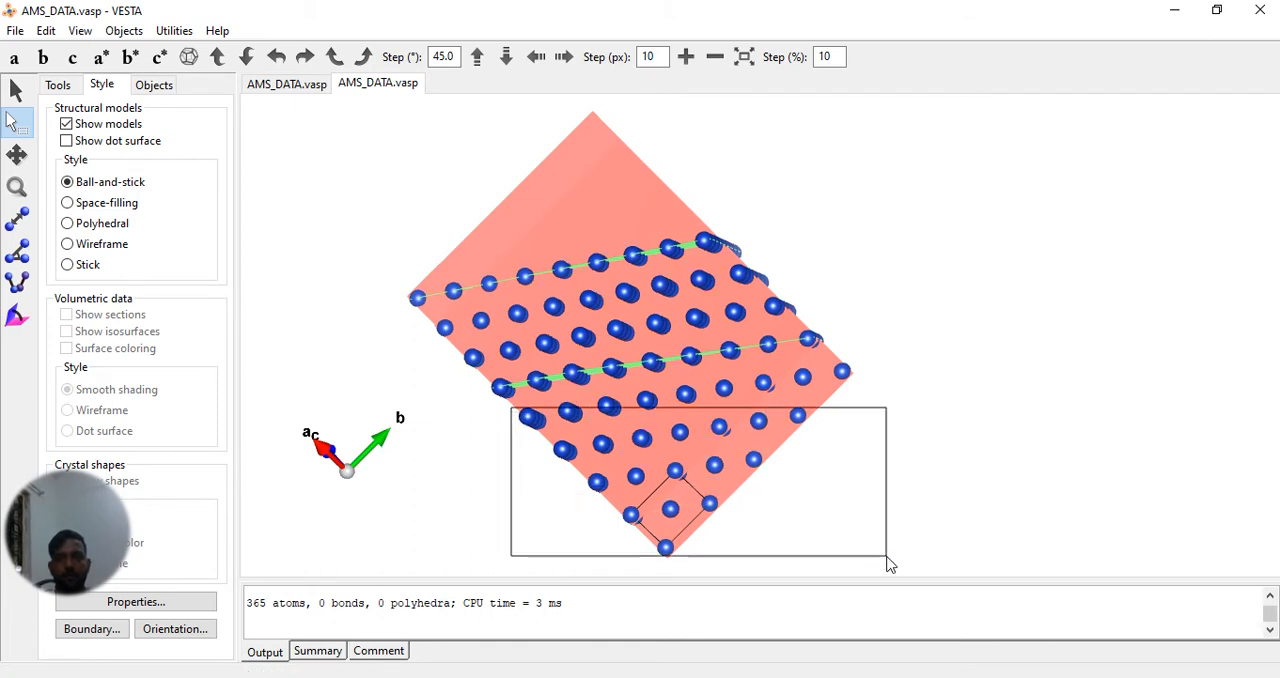
key("Delete")
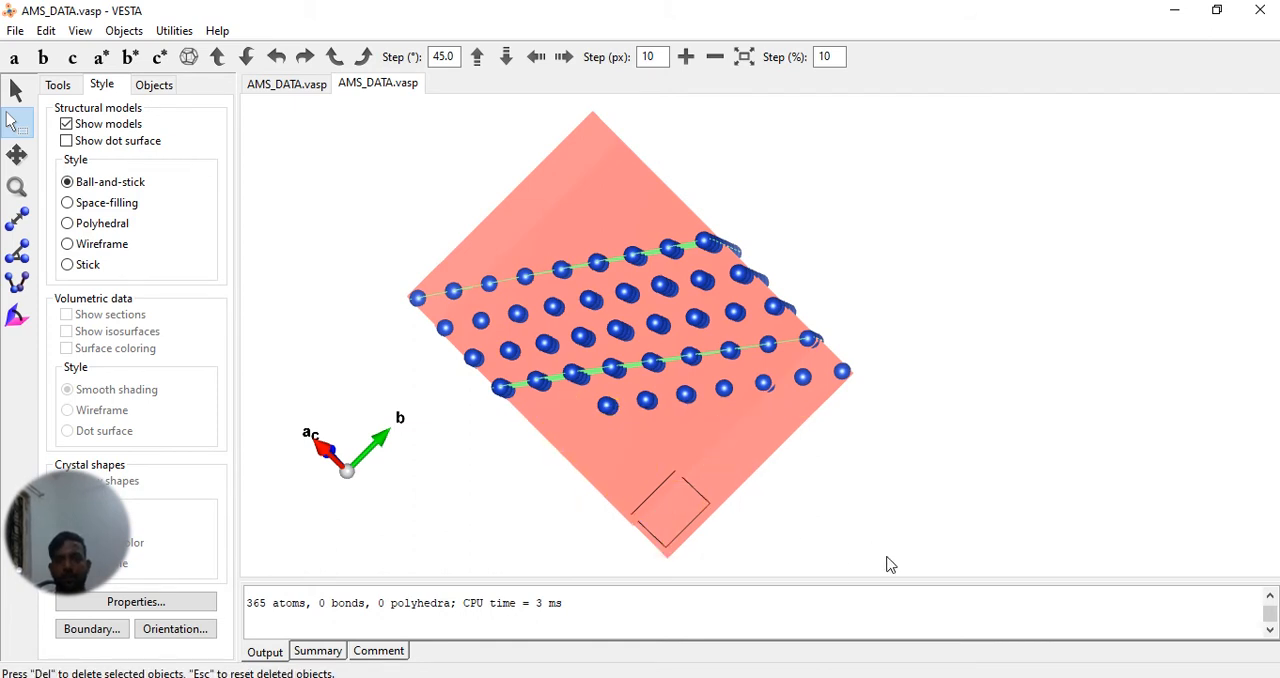
left_click_drag(583, 403, 795, 413)
key("Delete")
left_click_drag(643, 380, 886, 428)
key("Delete")
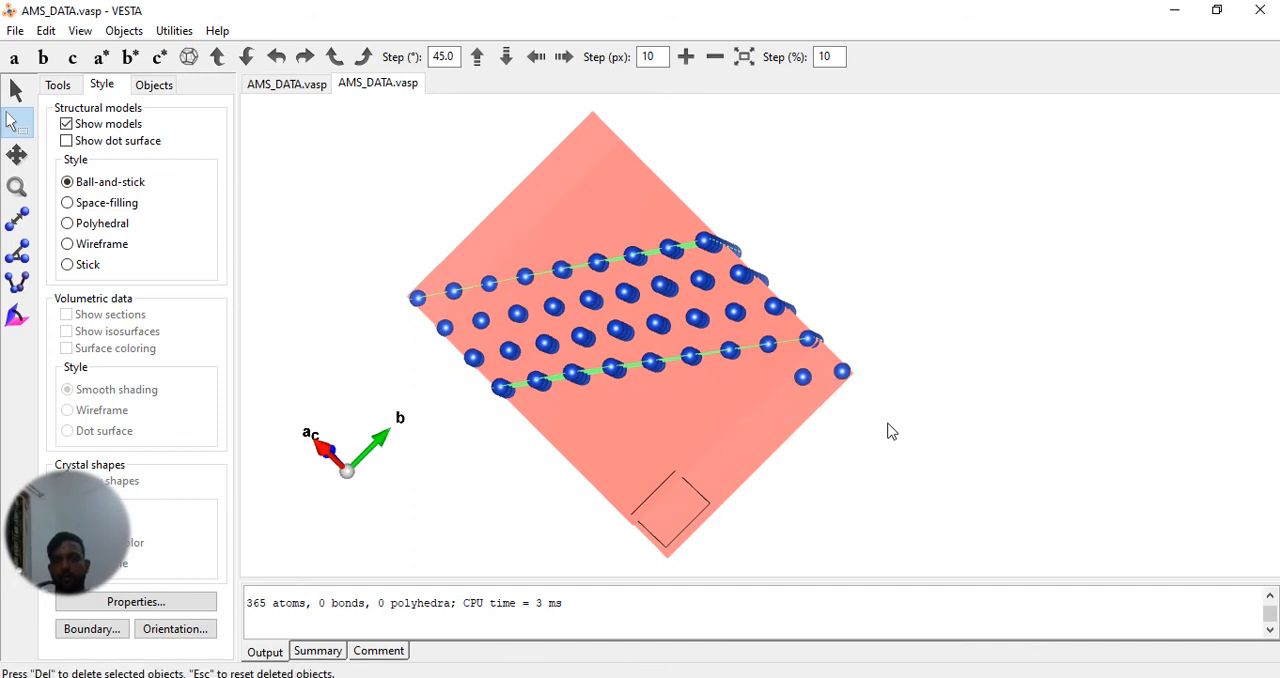
left_click_drag(792, 364, 882, 406)
key("Delete")
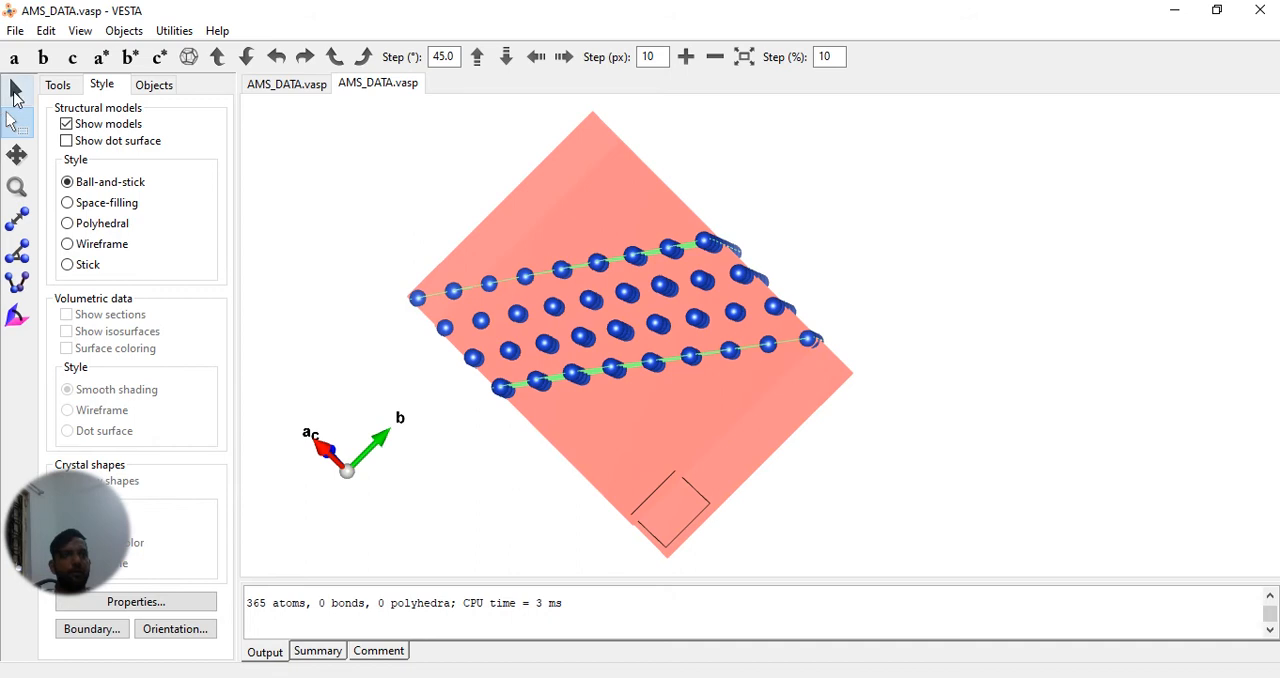
Step: From a side view, delete the atoms left and right of the red (1 0 -1) planes
left_click(16, 90)
mouse_move(430, 215)
left_mouse_down()
mouse_move(416, 205)
mouse_move(610, 215)
mouse_move(599, 217)
left_mouse_up()
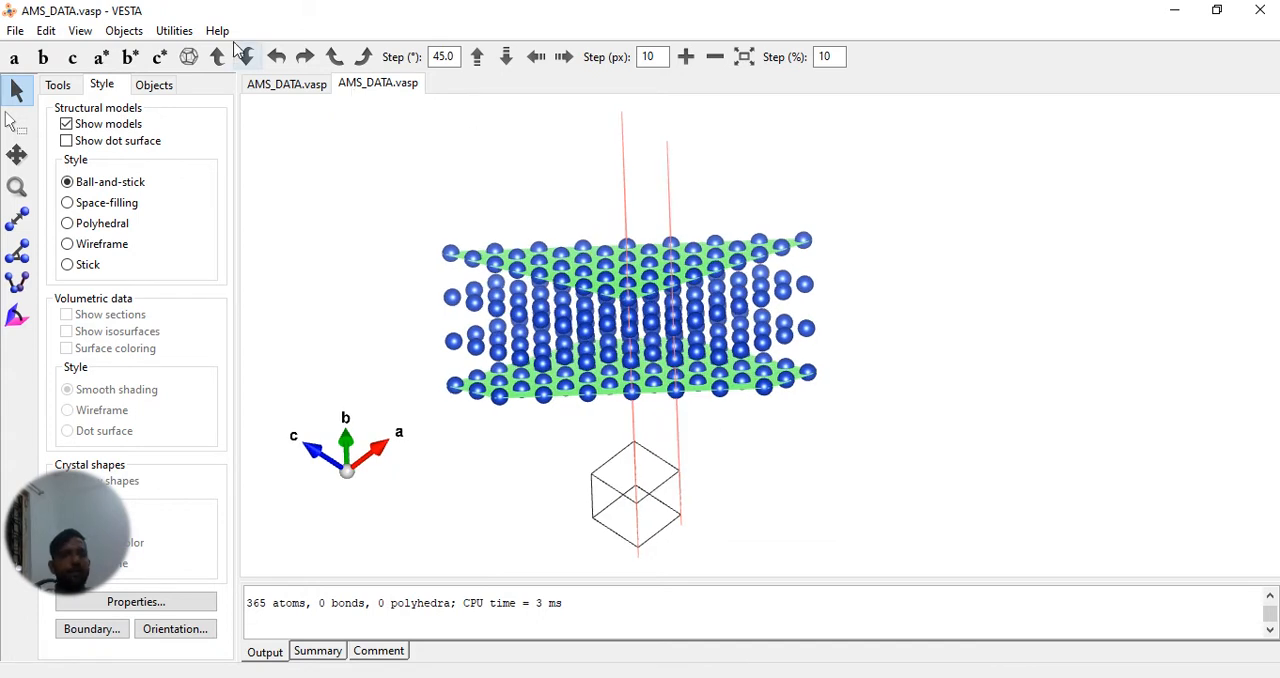
left_click(20, 122)
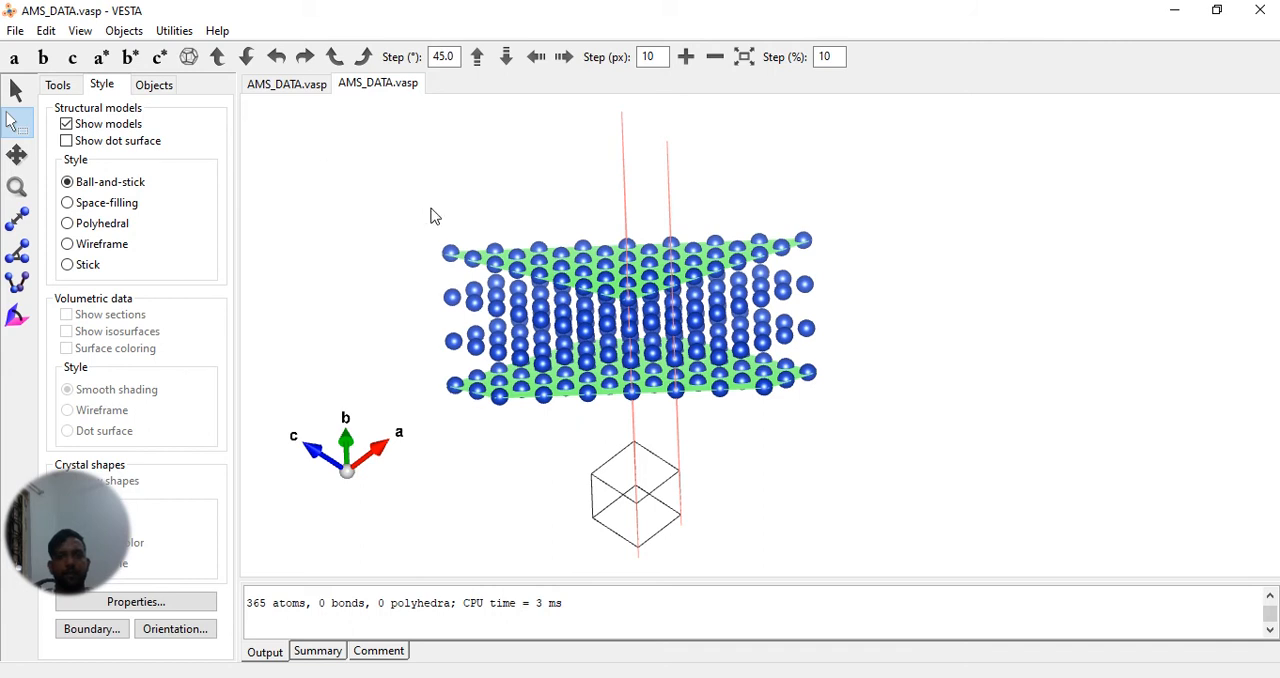
left_click_drag(431, 209, 618, 438)
key("Delete")
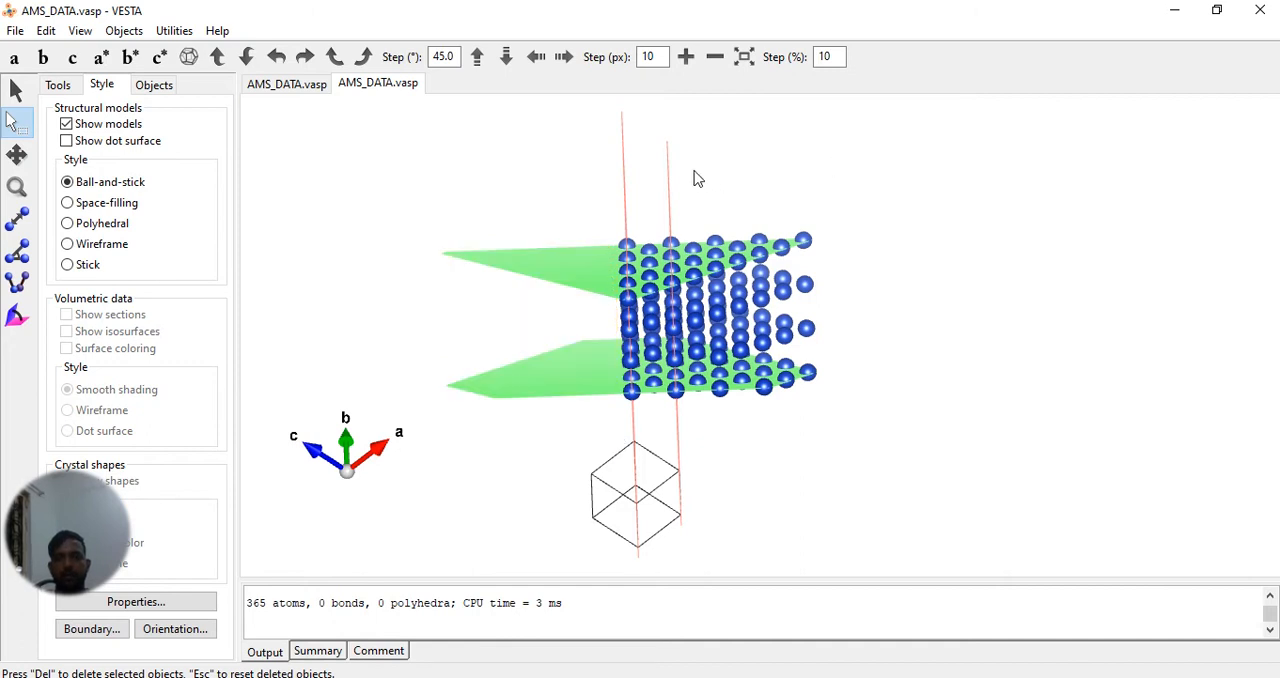
mouse_move(687, 170)
left_mouse_down()
mouse_move(817, 396)
mouse_move(867, 408)
left_mouse_up()
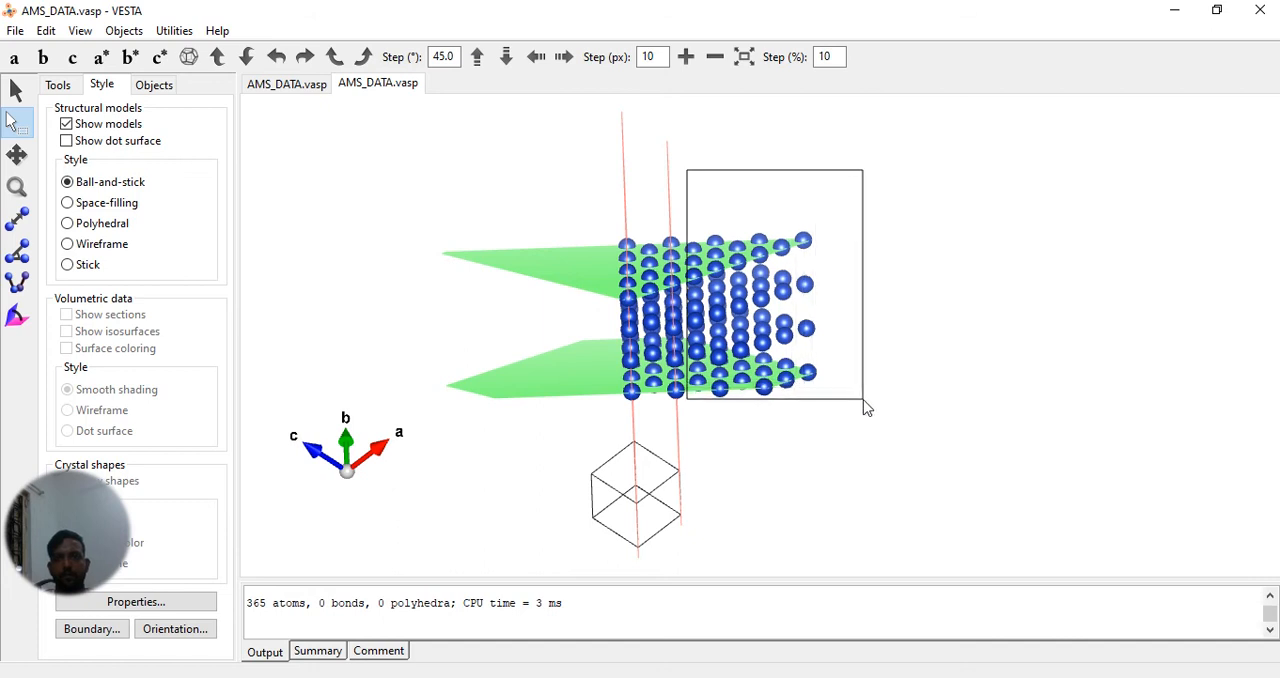
key("Delete")
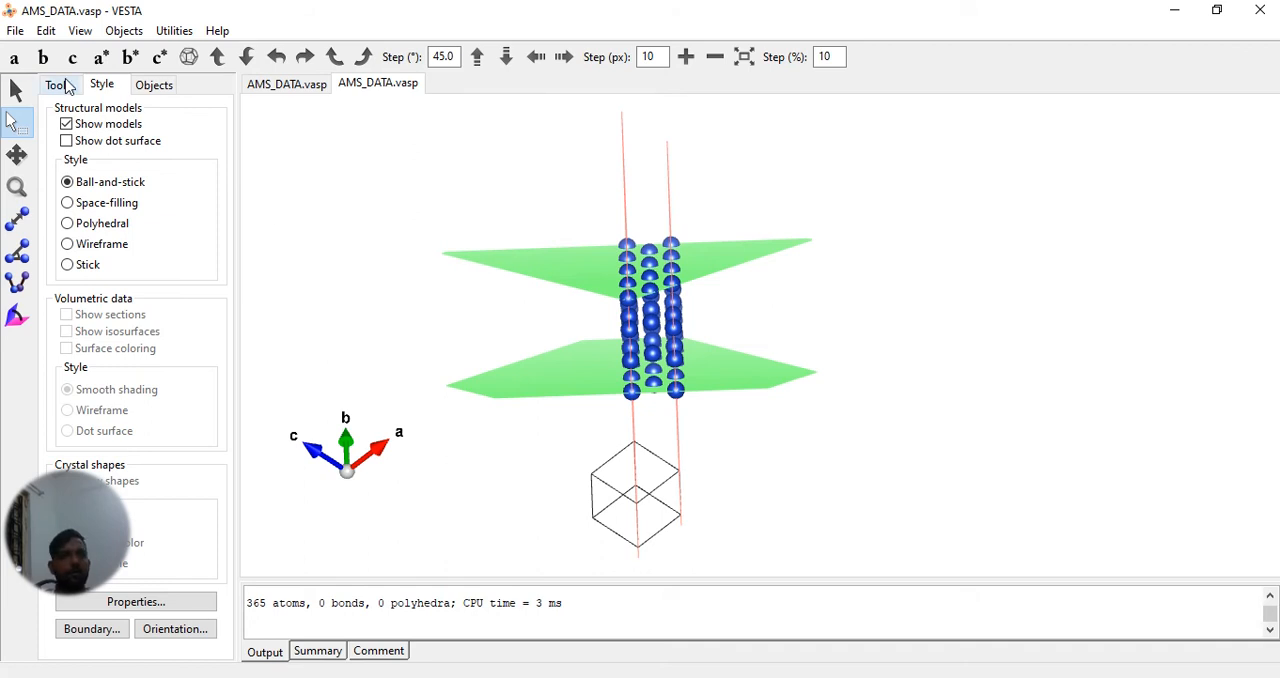
Step: Back in the face-on view, delete the left- and right-end atoms, leaving six Cu atoms
left_click(16, 90)
left_click_drag(491, 143, 255, 147)
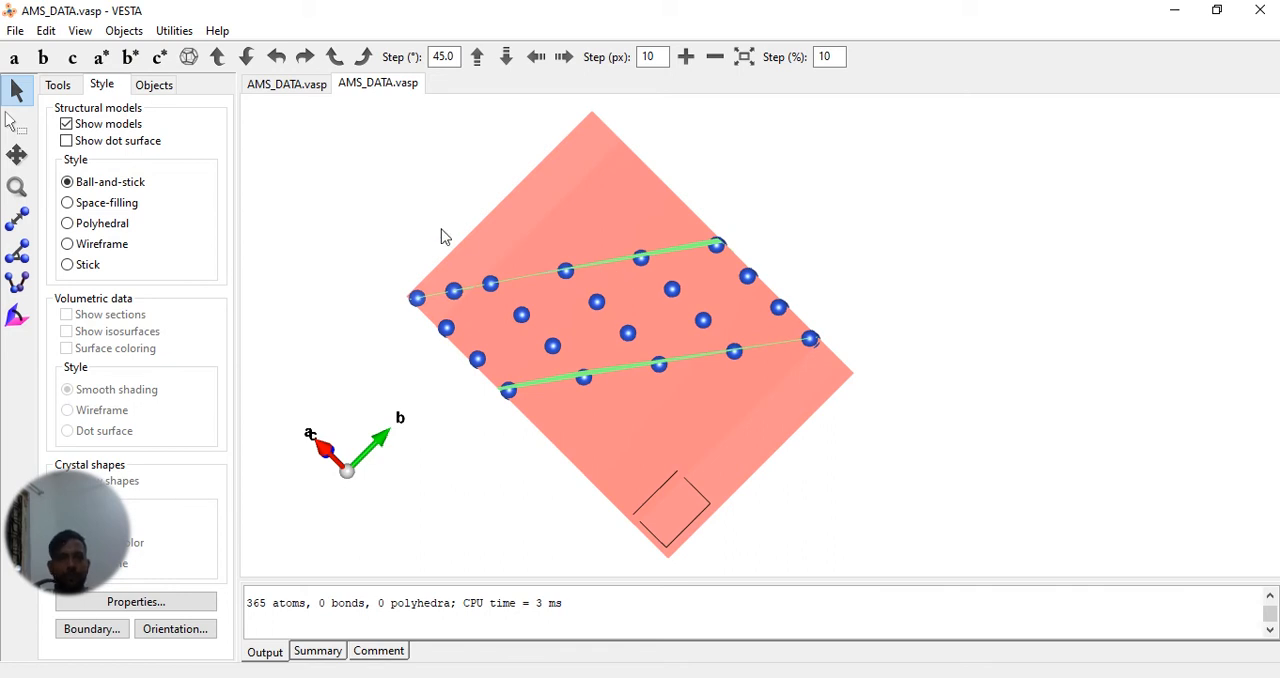
left_click(16, 122)
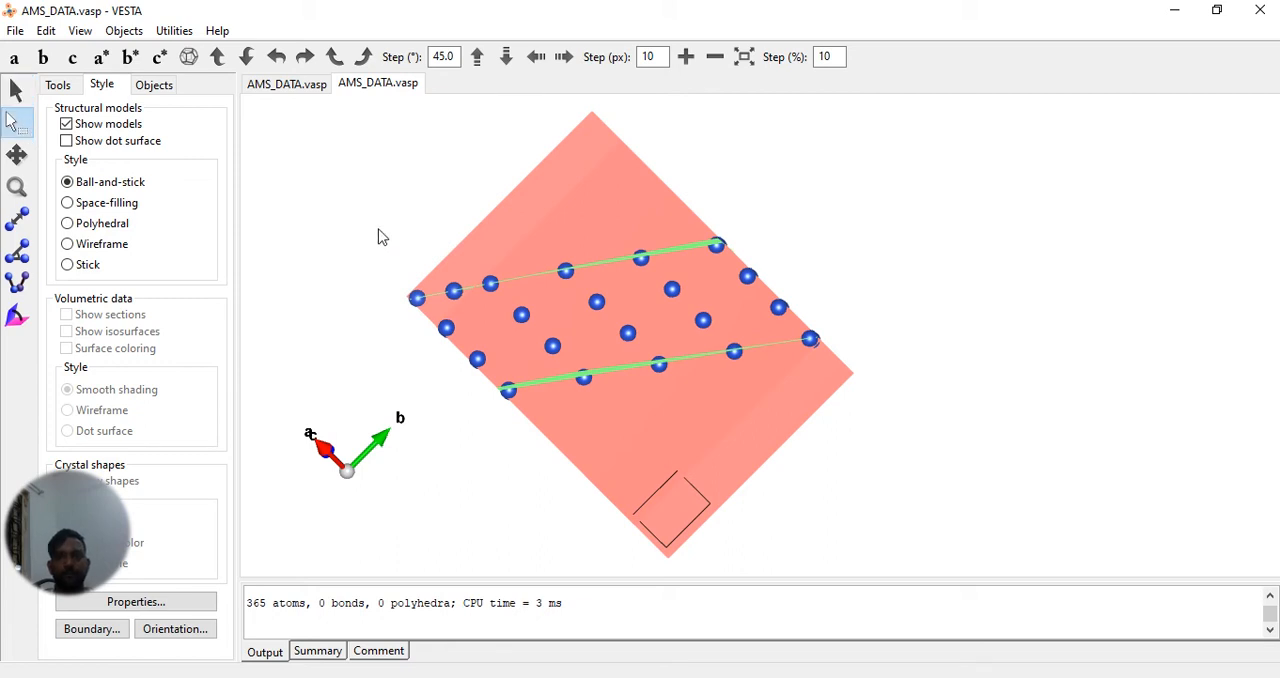
left_click_drag(370, 230, 560, 420)
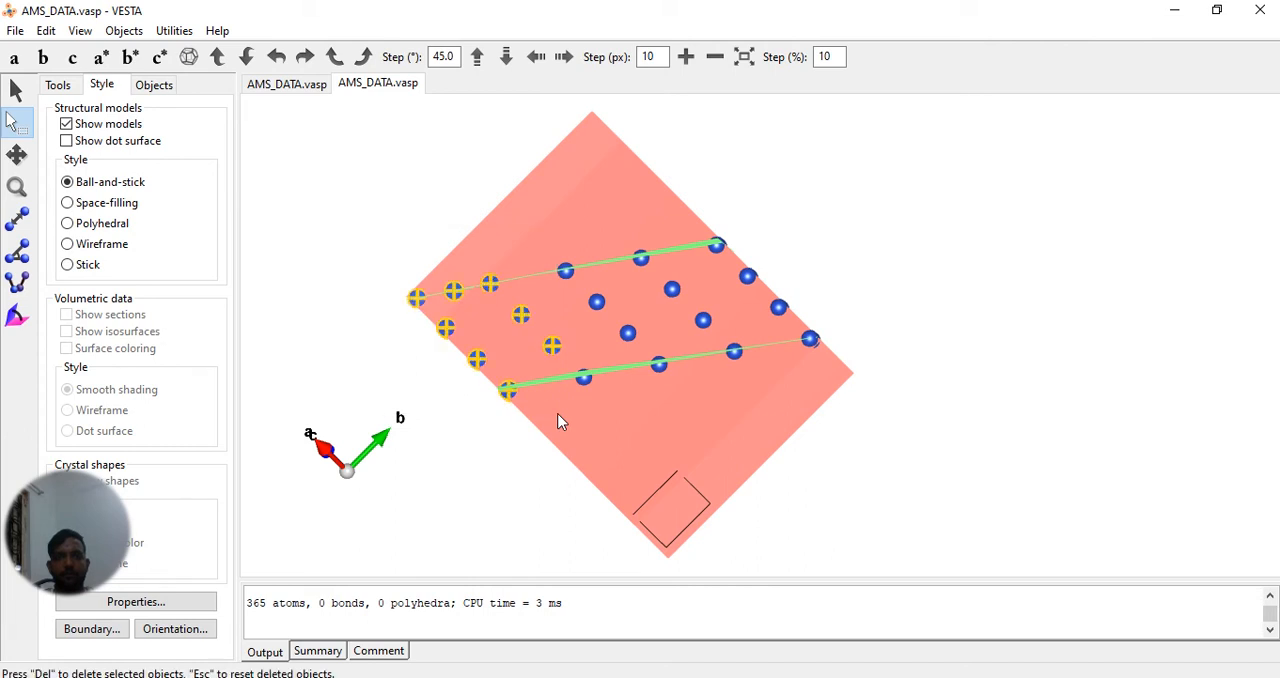
key("Delete")
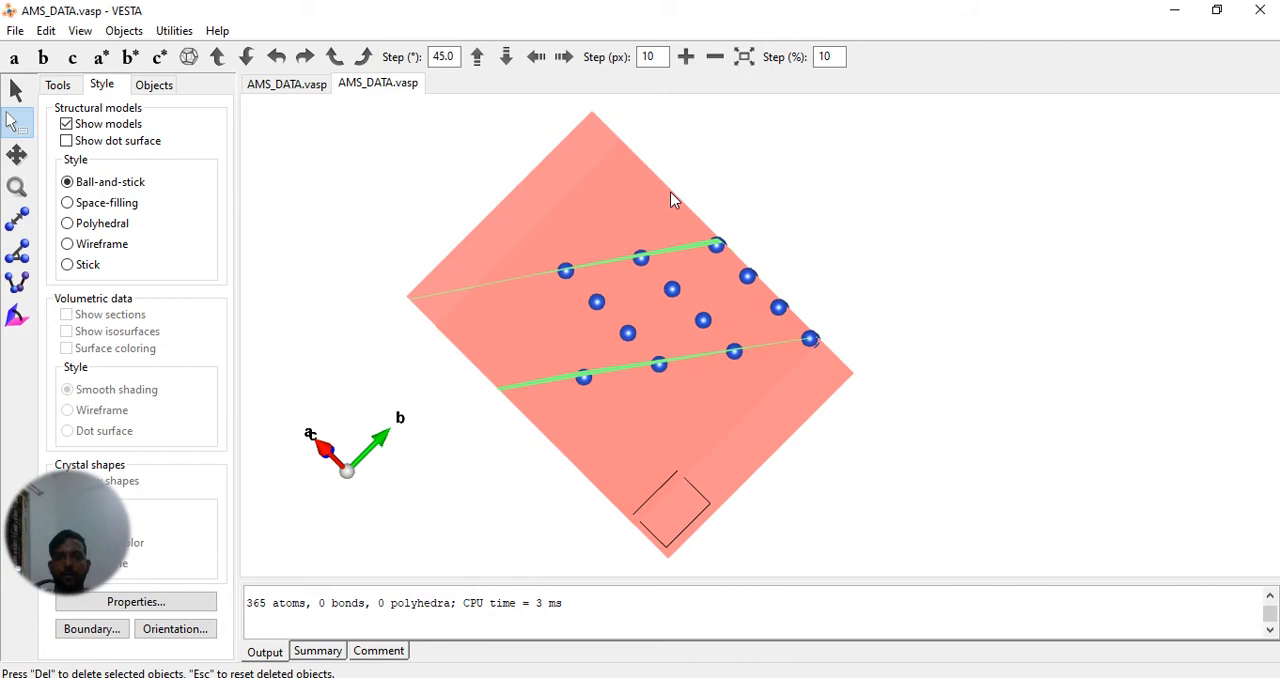
left_click_drag(668, 193, 838, 362)
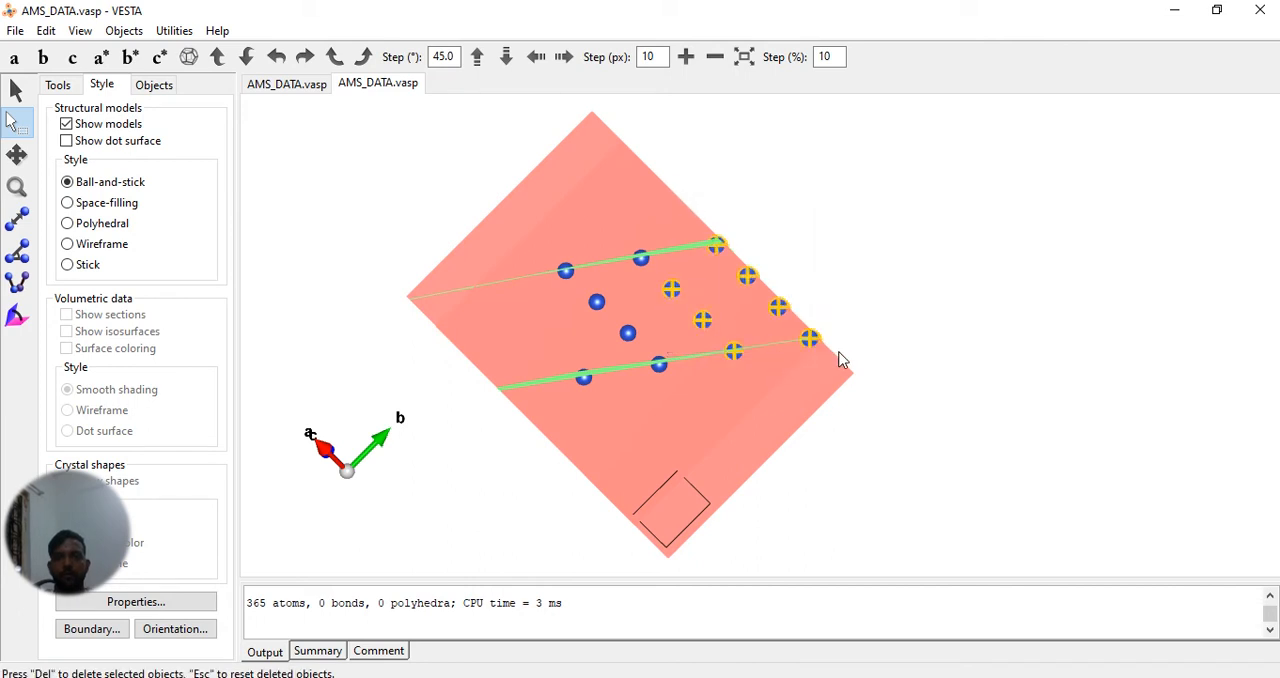
key("Delete")
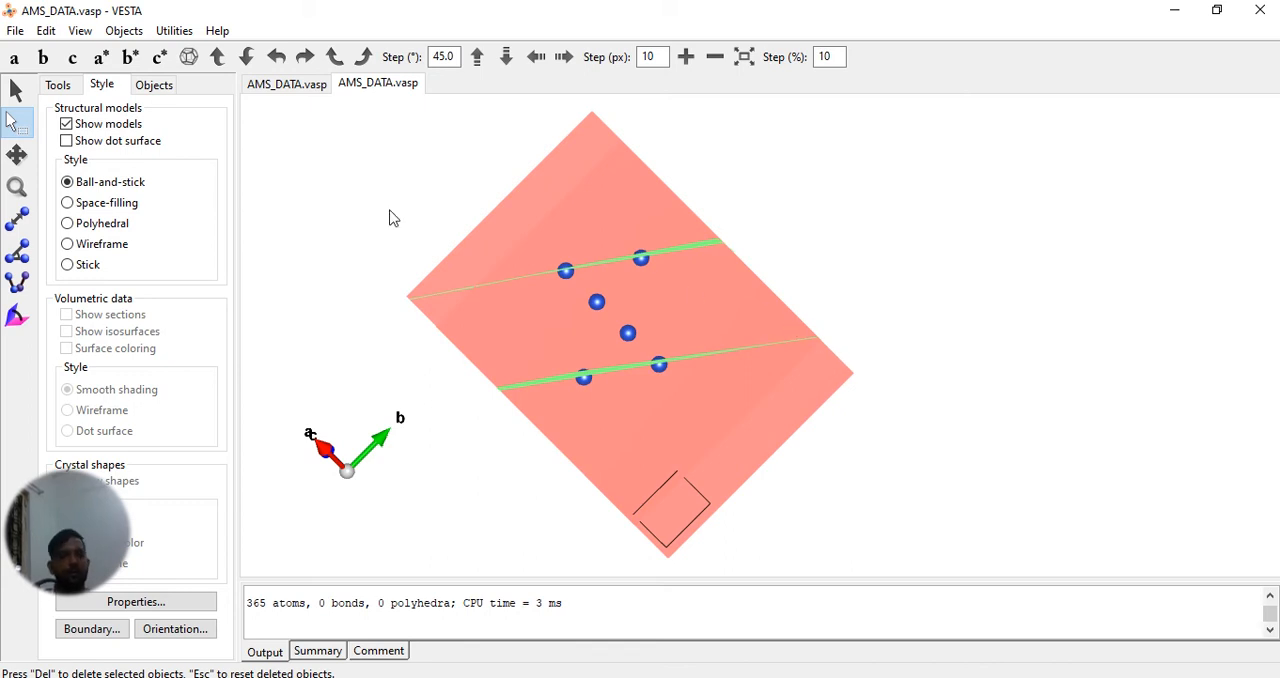
left_click(46, 30)
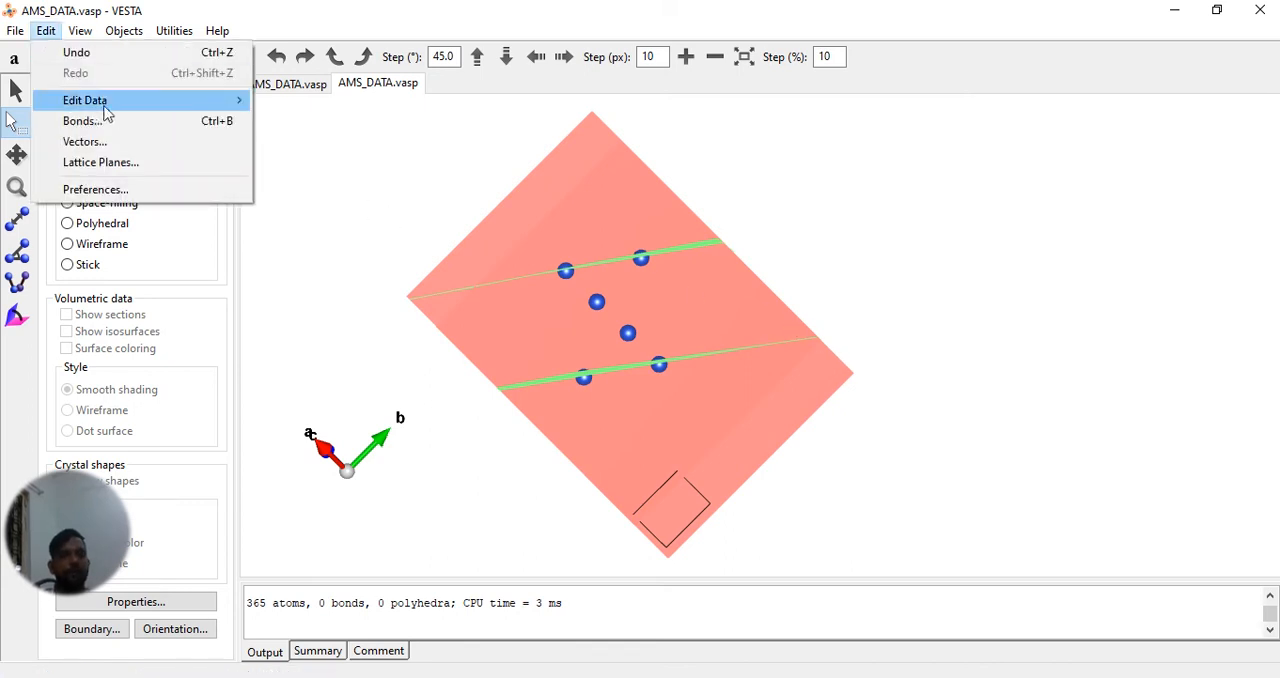
mouse_move(85, 100)
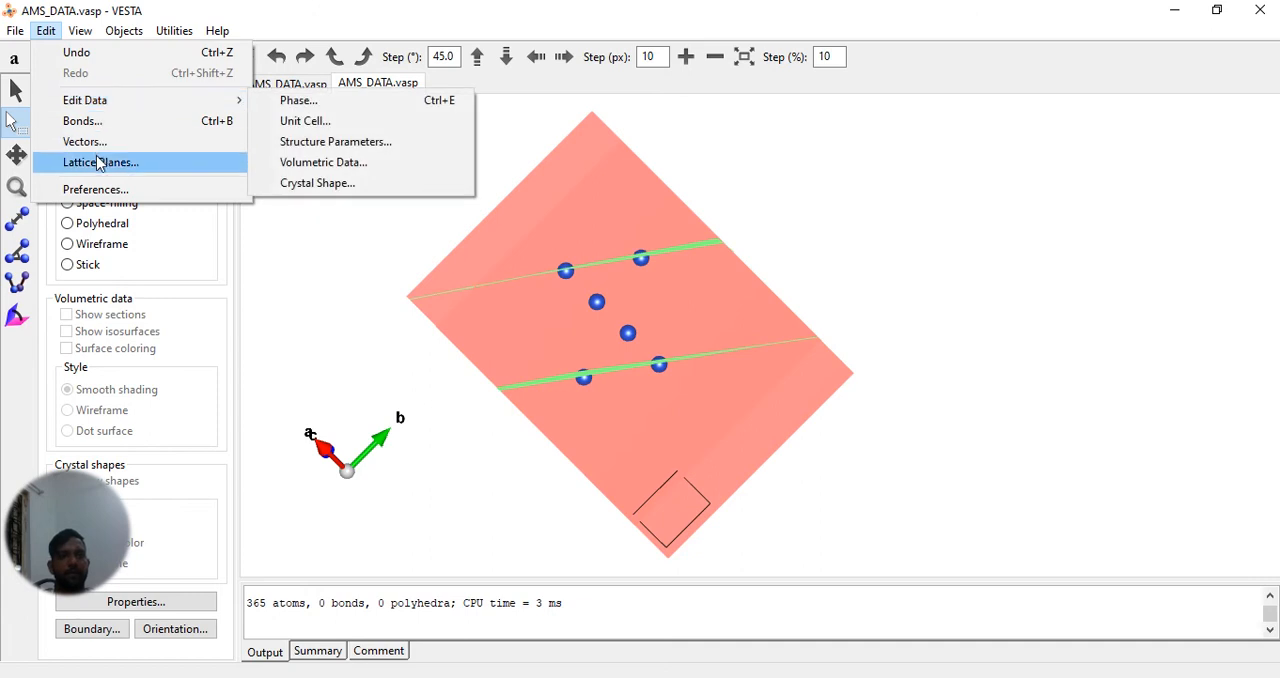
Step: Delete all lattice planes in the Lattice Planes dialog and confirm, leaving only the Cu atoms
left_click(100, 162)
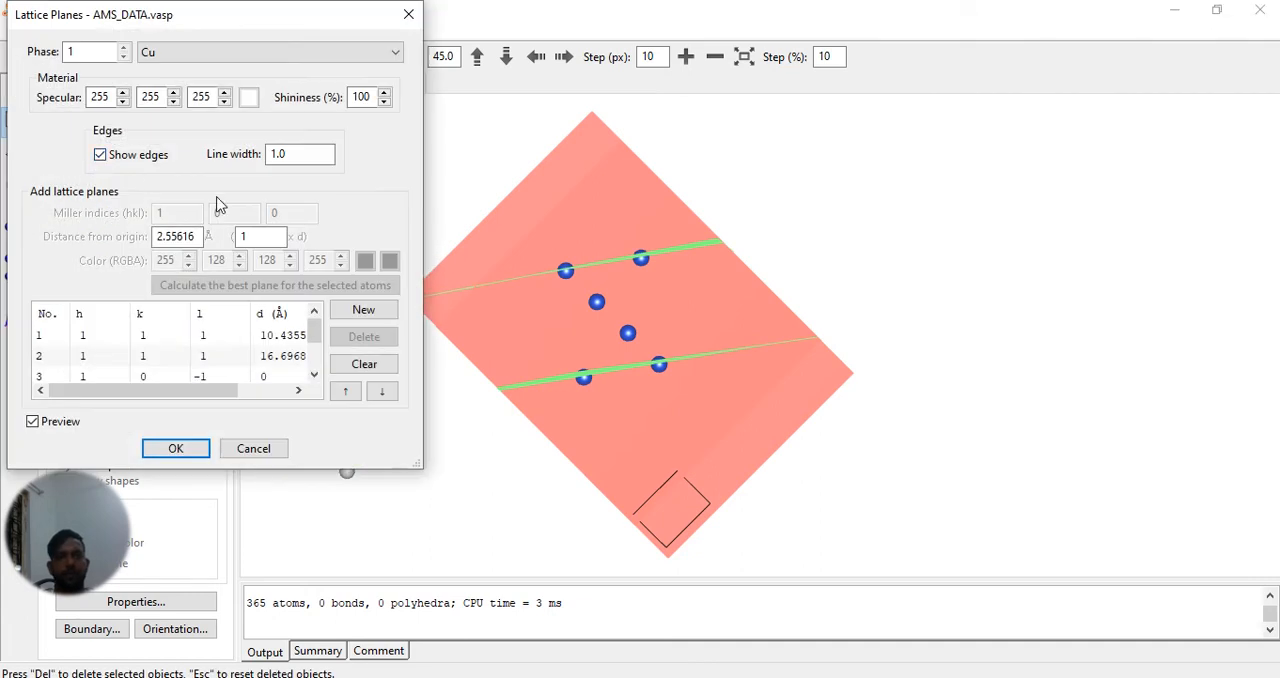
left_click(364, 336)
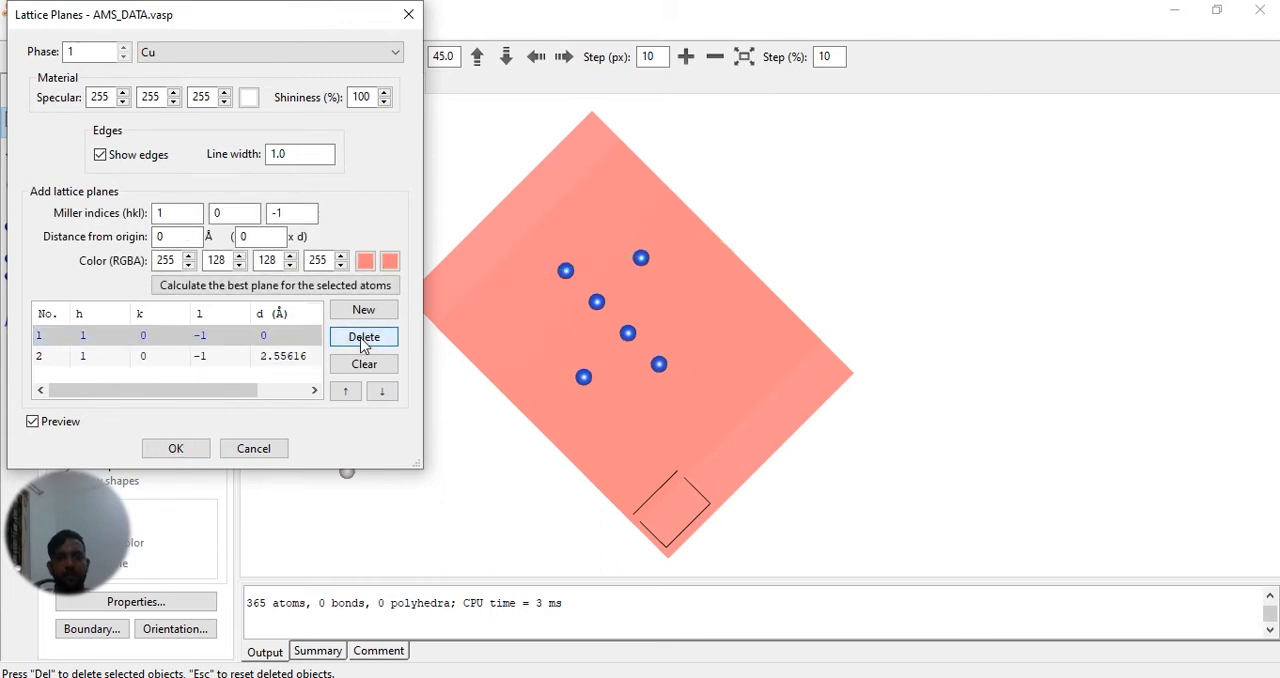
left_click(364, 337)
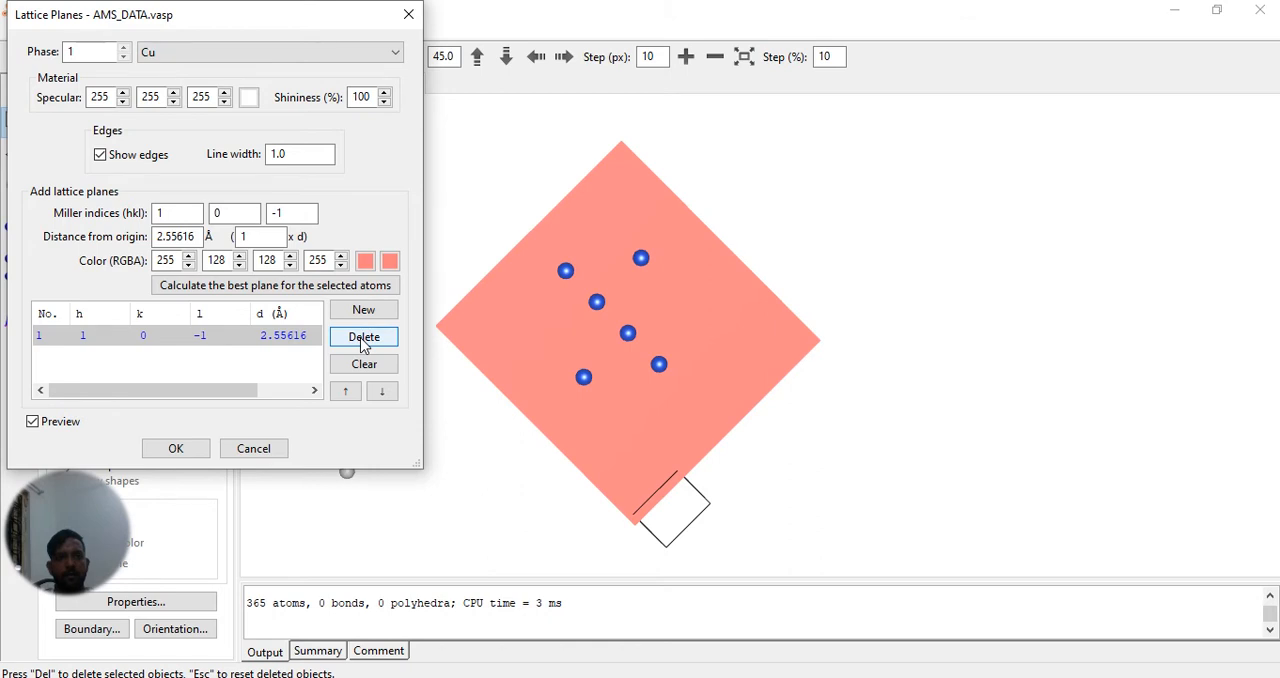
left_click(364, 337)
left_click(364, 364)
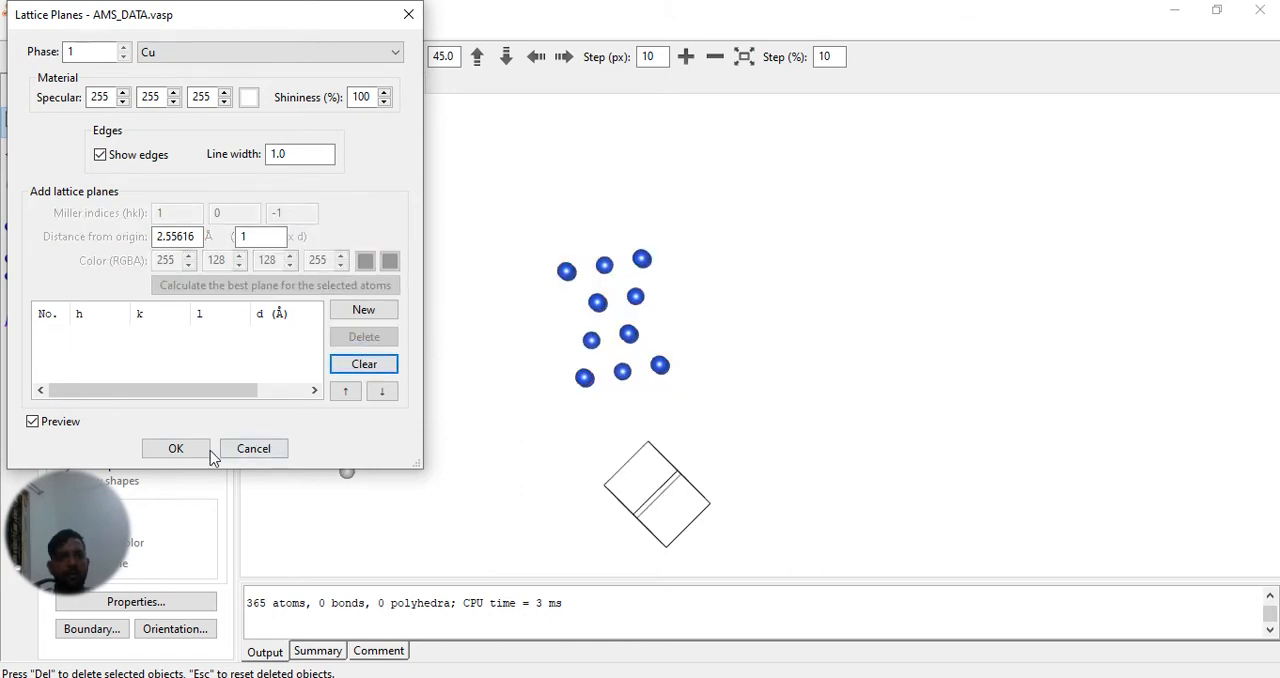
left_click(176, 448)
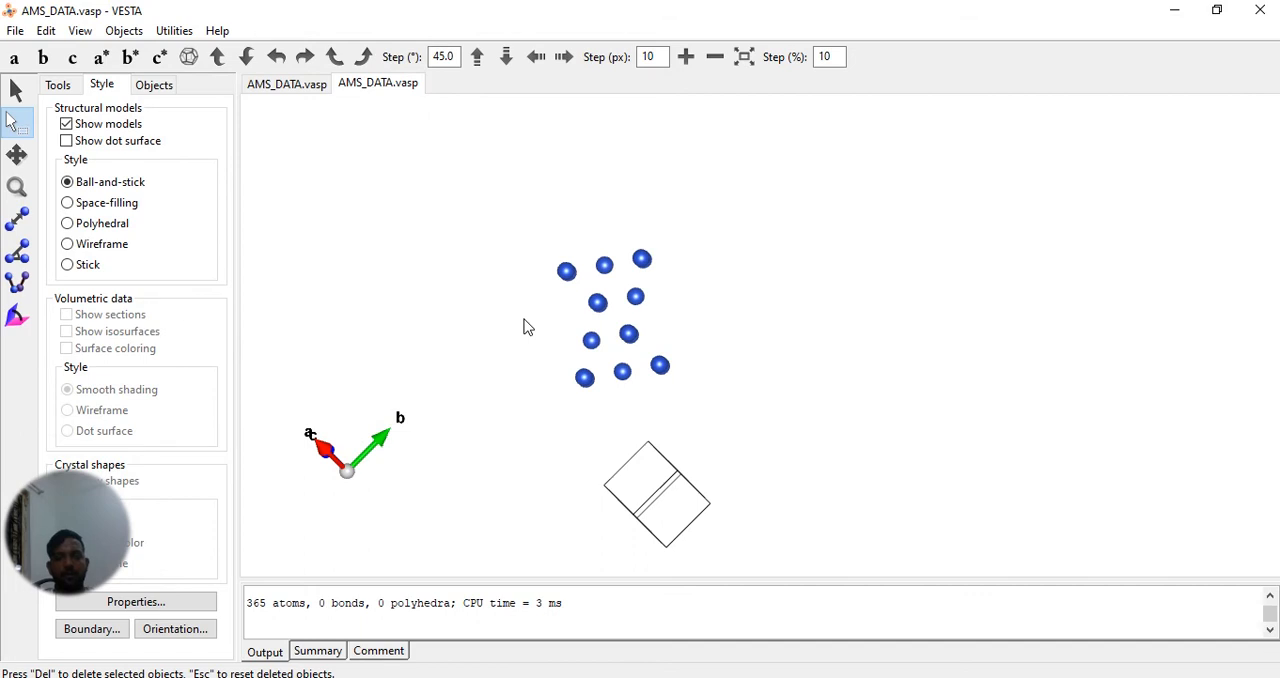
scroll(528, 327, "up", 2)
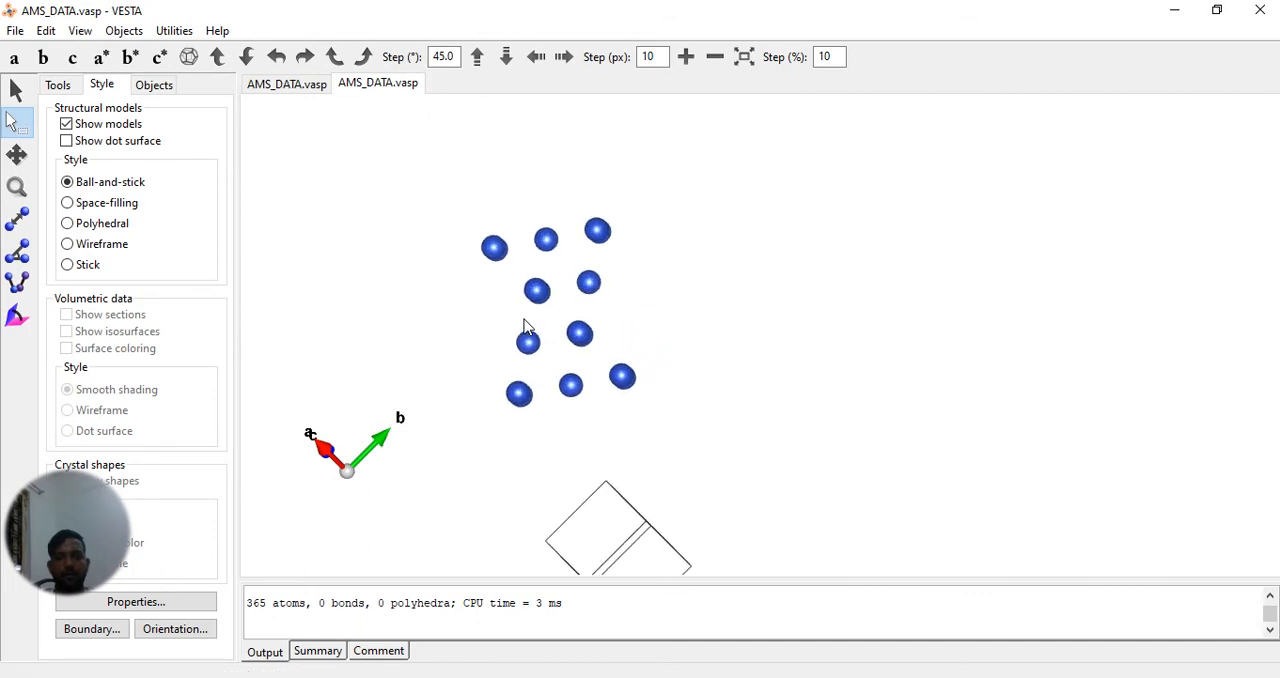
Step: Zoom, shift and rotate the Cu cluster so the atomic layers show as stacked rows, then switch to the capture tool
left_click_drag(478, 294, 503, 316)
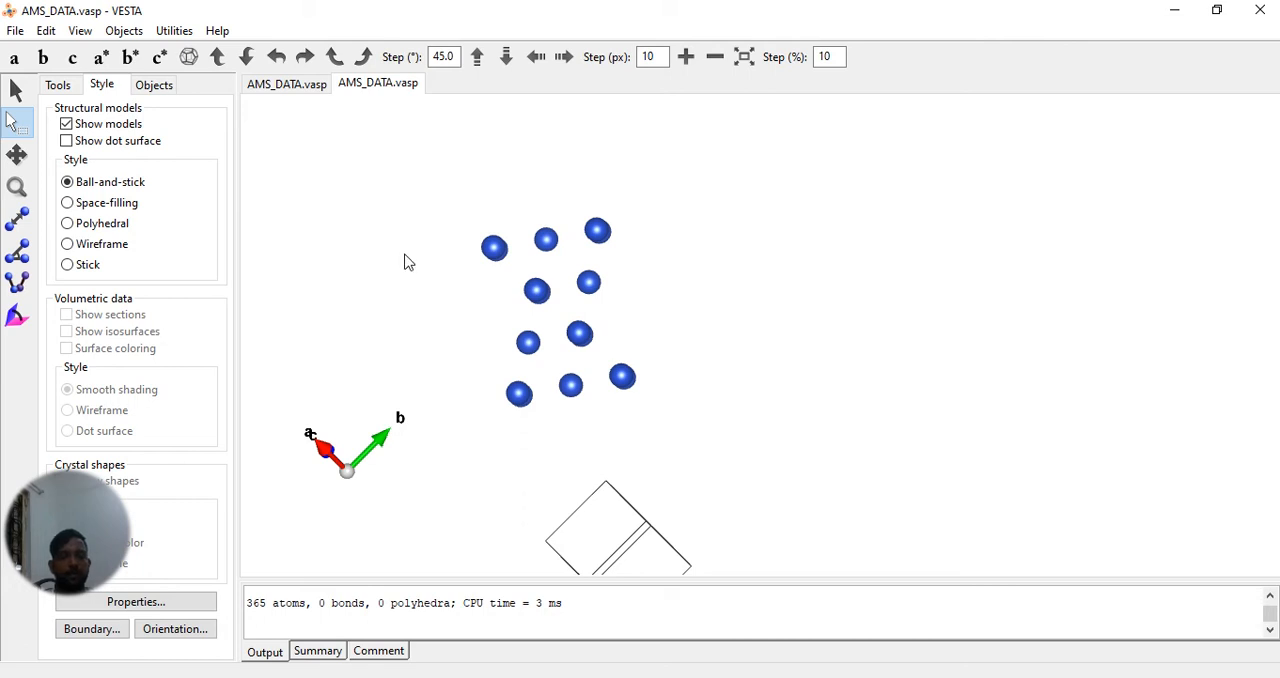
scroll(408, 262, "up", 2)
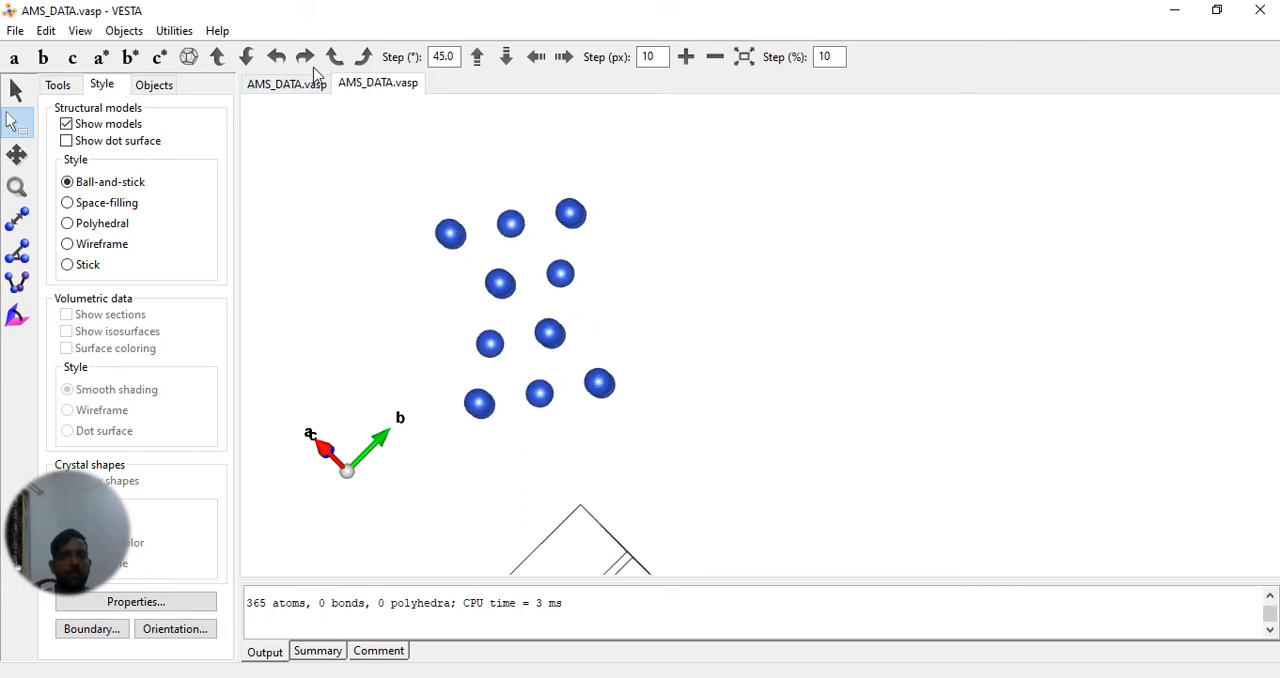
left_click(564, 57)
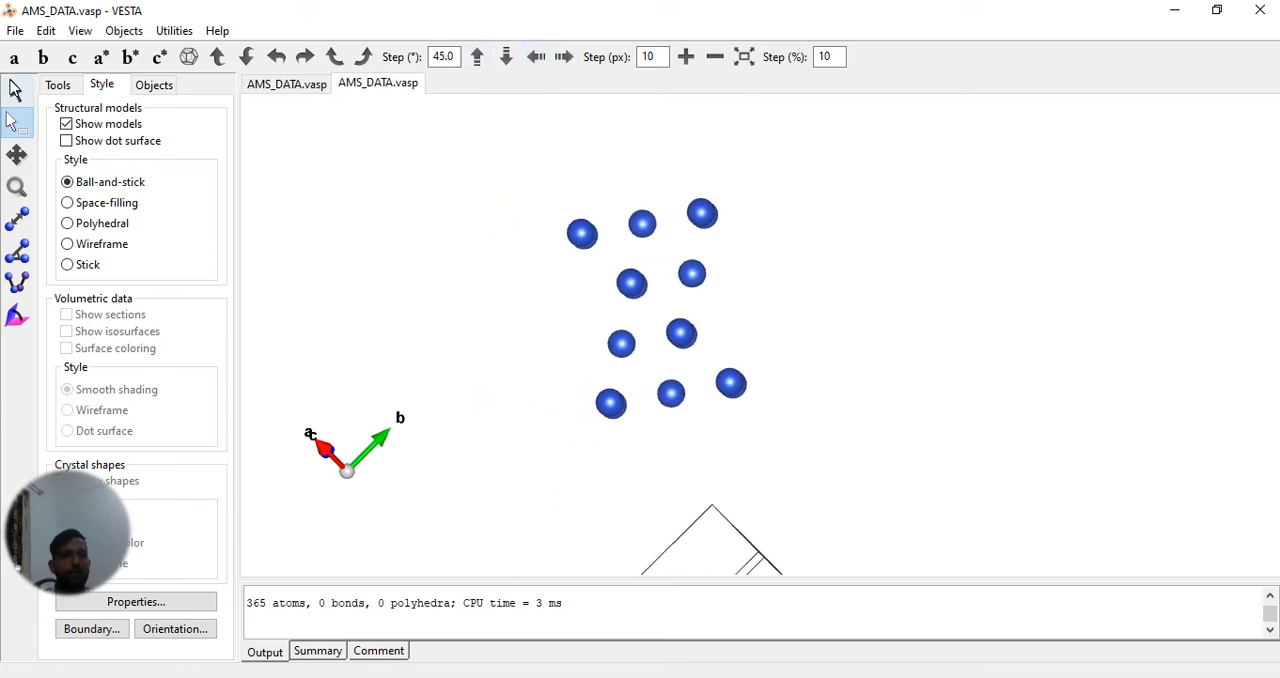
left_click(16, 90)
left_click_drag(360, 253, 447, 251)
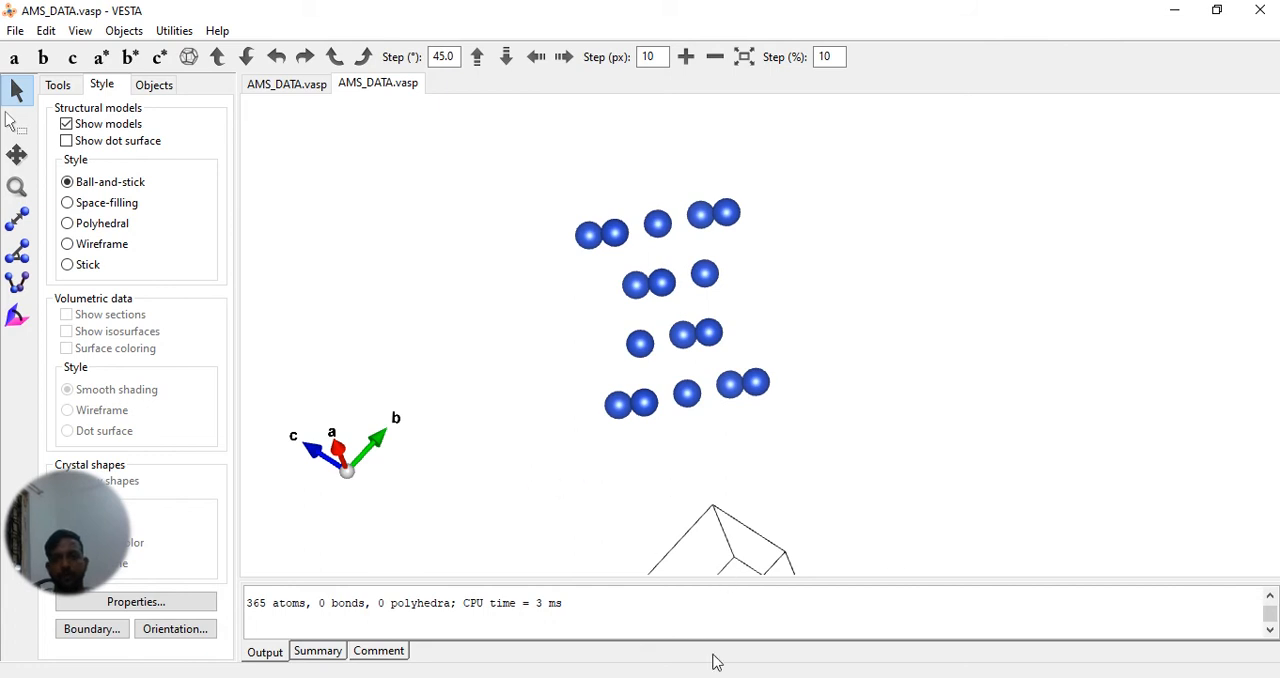
key("alt+Tab")
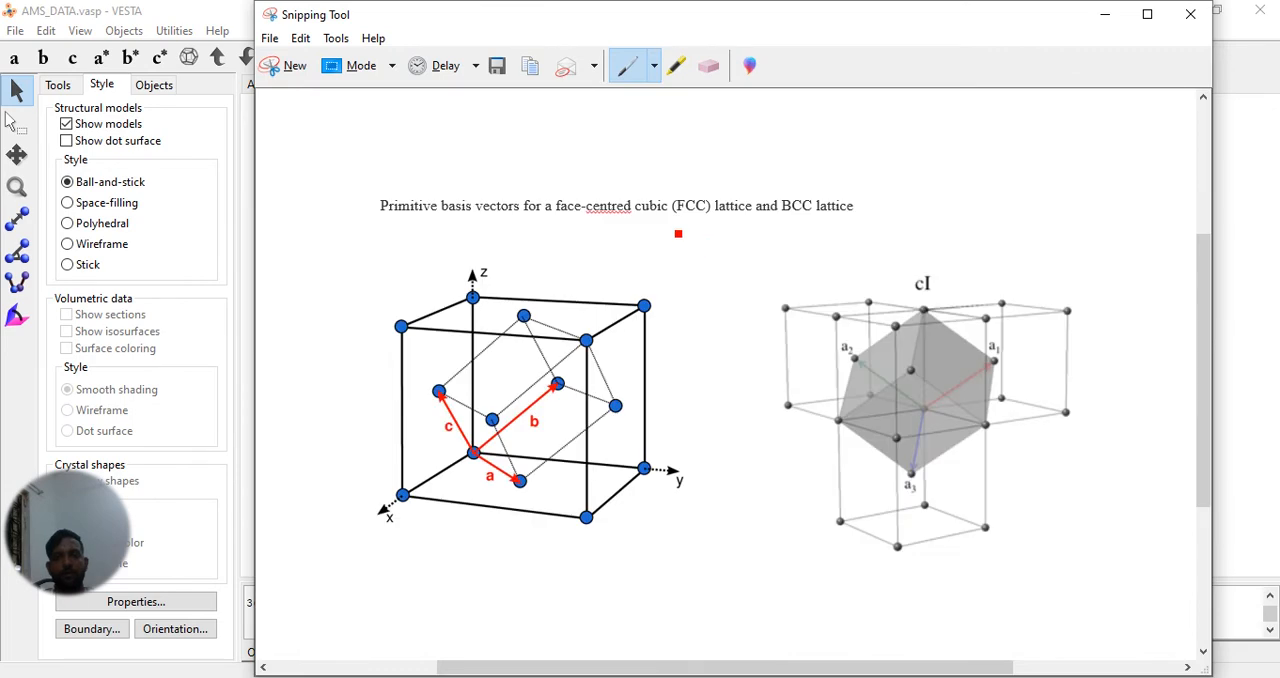
Step: Capture the region around the atoms and mark one bottom-row atom with a red circle and 'C x2'
left_click(286, 66)
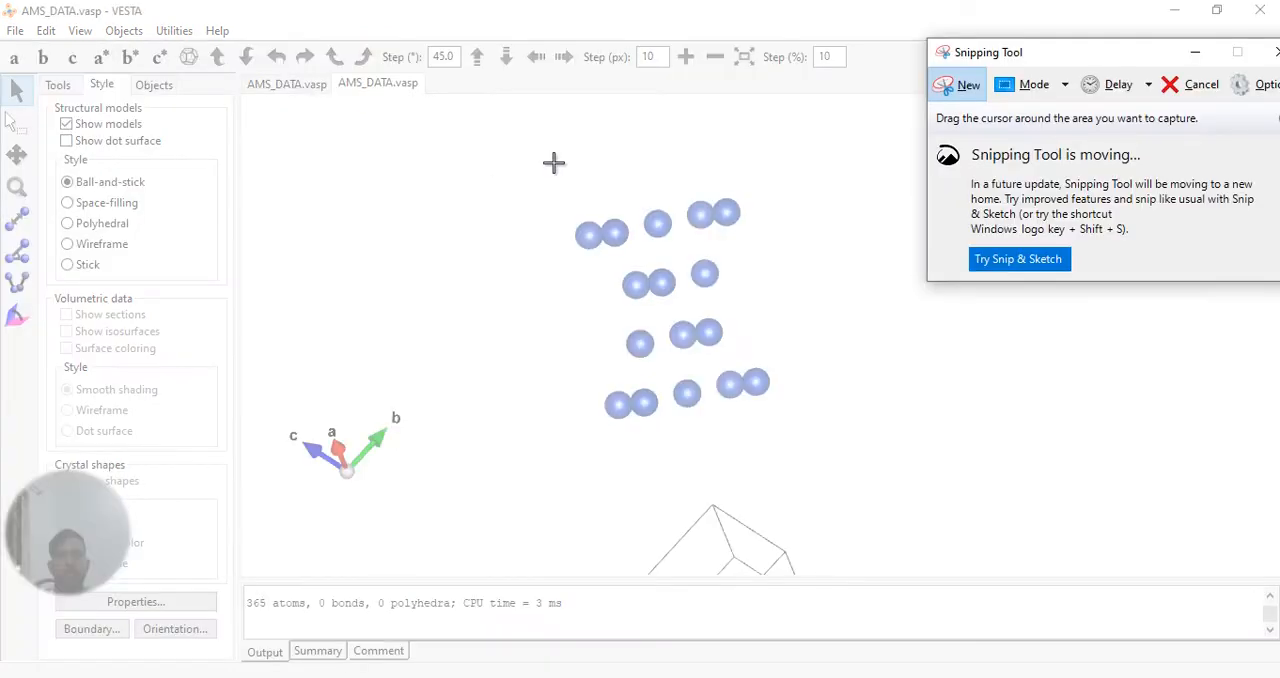
left_click_drag(553, 162, 841, 455)
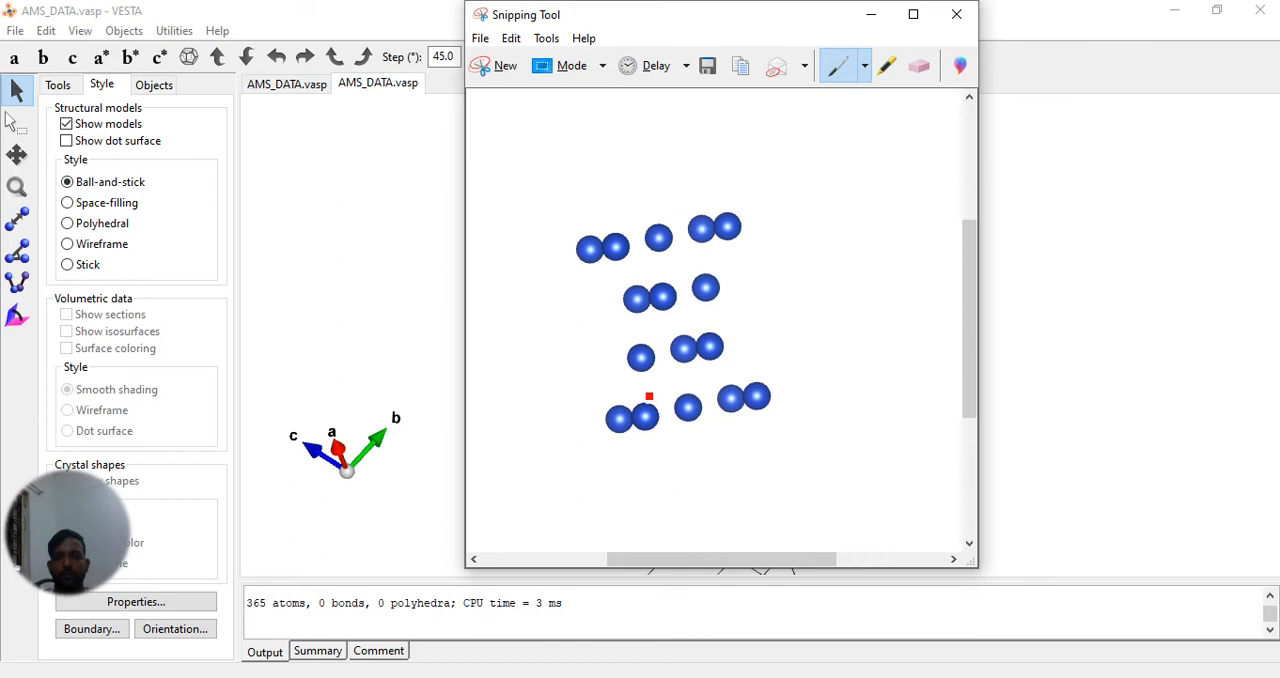
left_click_drag(654, 404, 646, 404)
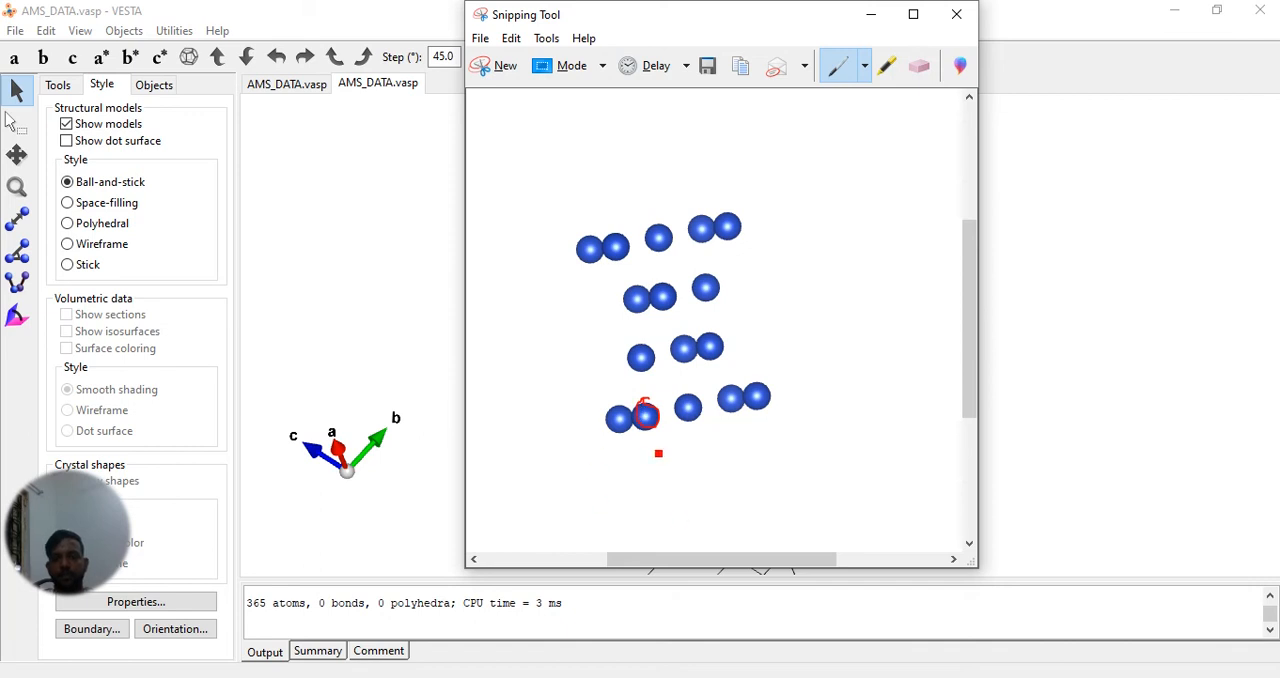
left_click_drag(658, 446, 656, 458)
mouse_move(672, 452)
left_mouse_down()
mouse_move(672, 464)
mouse_move(718, 468)
left_mouse_up()
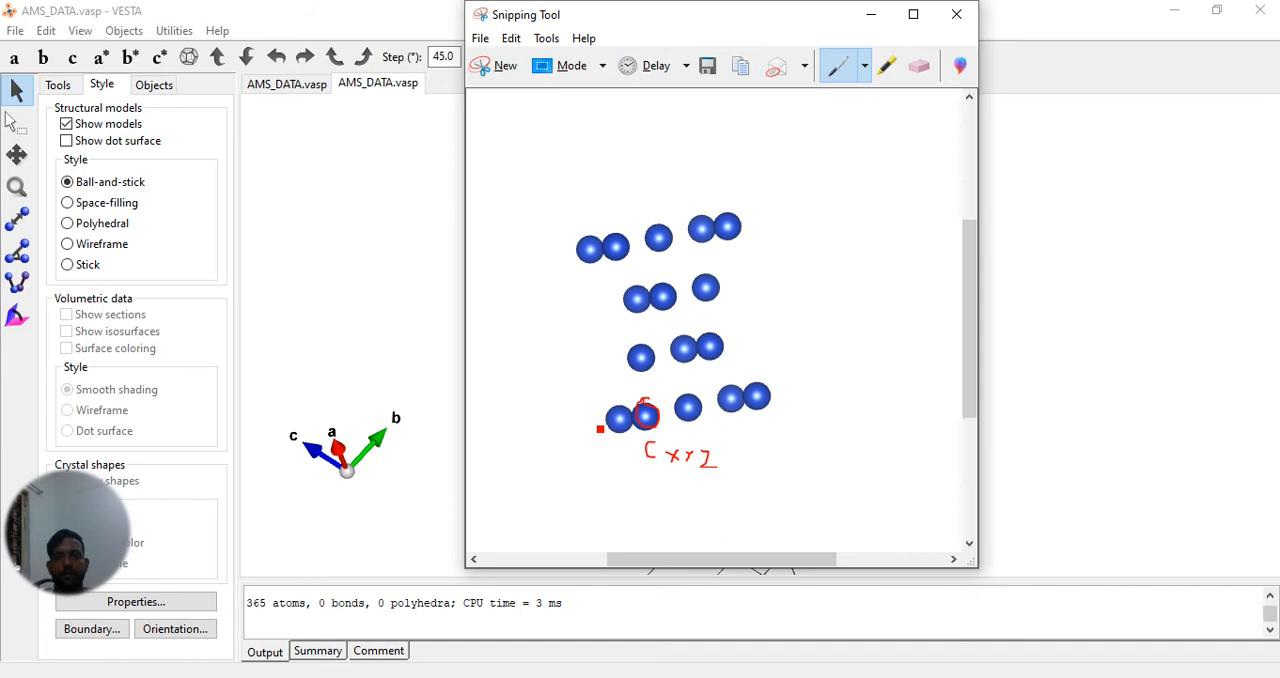
Step: Label the left, right and top of the capture a, b and c in red, then minimize Snipping Tool
mouse_move(593, 427)
left_mouse_down()
mouse_move(581, 445)
mouse_move(606, 428)
left_mouse_up()
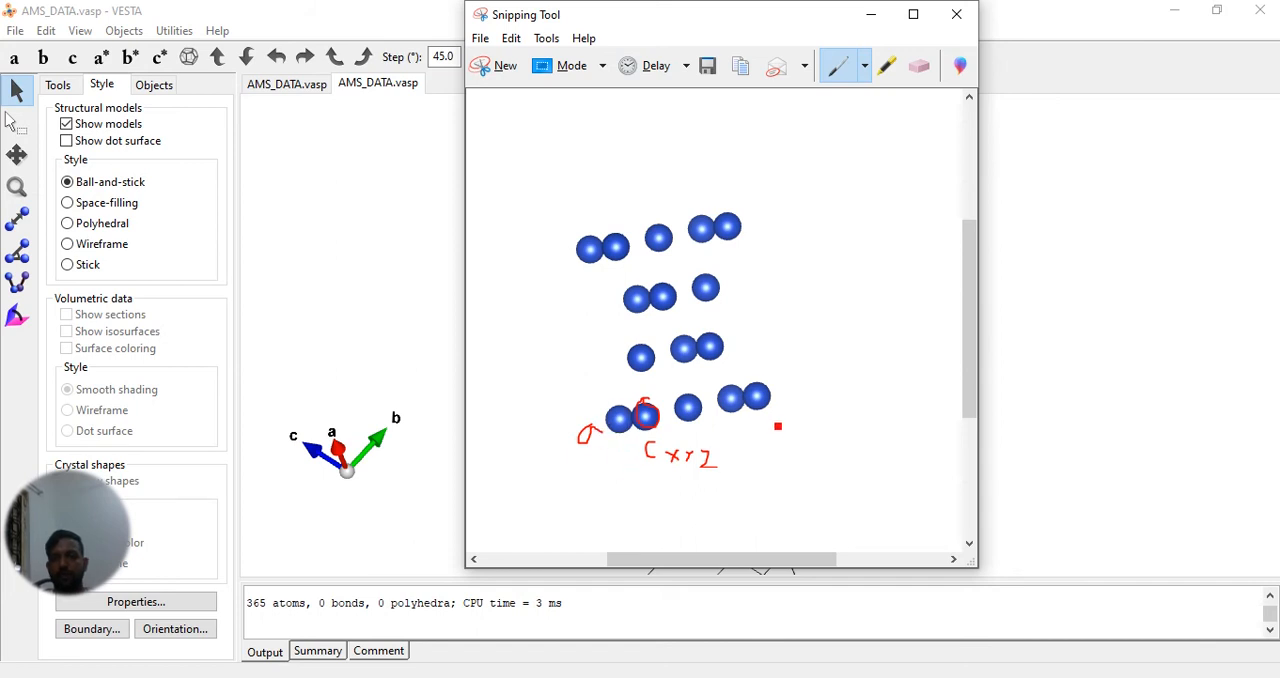
left_click_drag(777, 424, 790, 440)
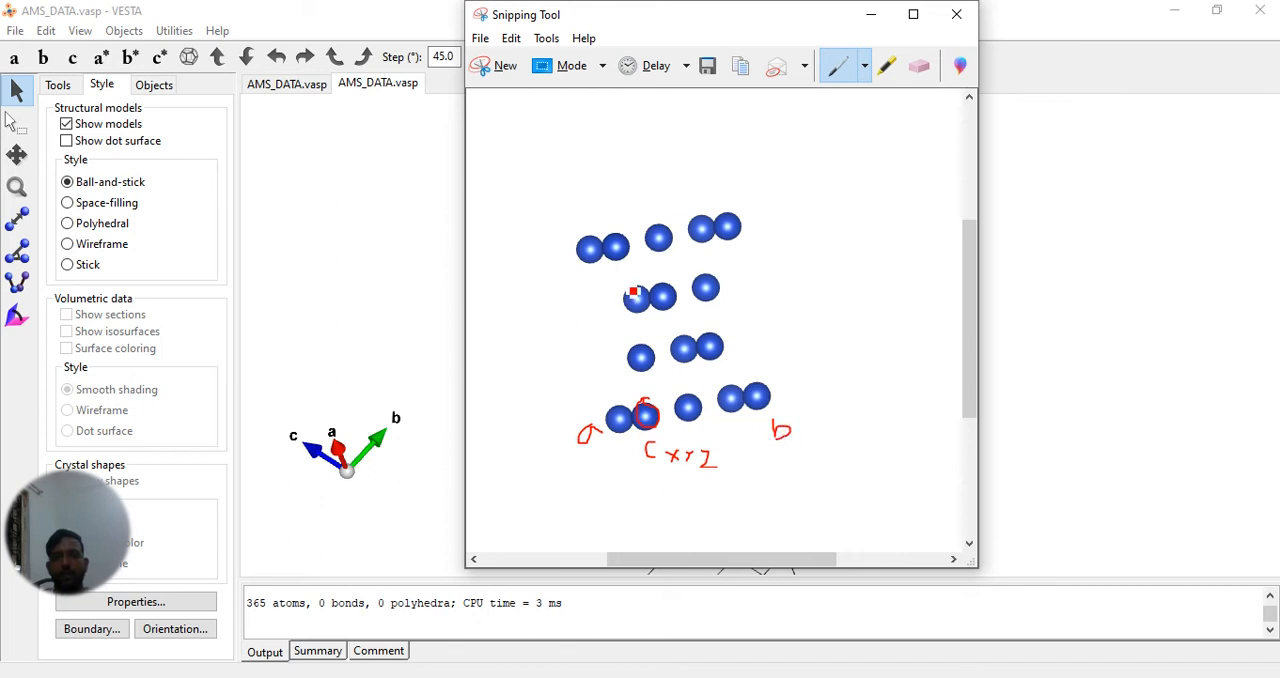
left_click_drag(626, 210, 632, 238)
left_click(870, 14)
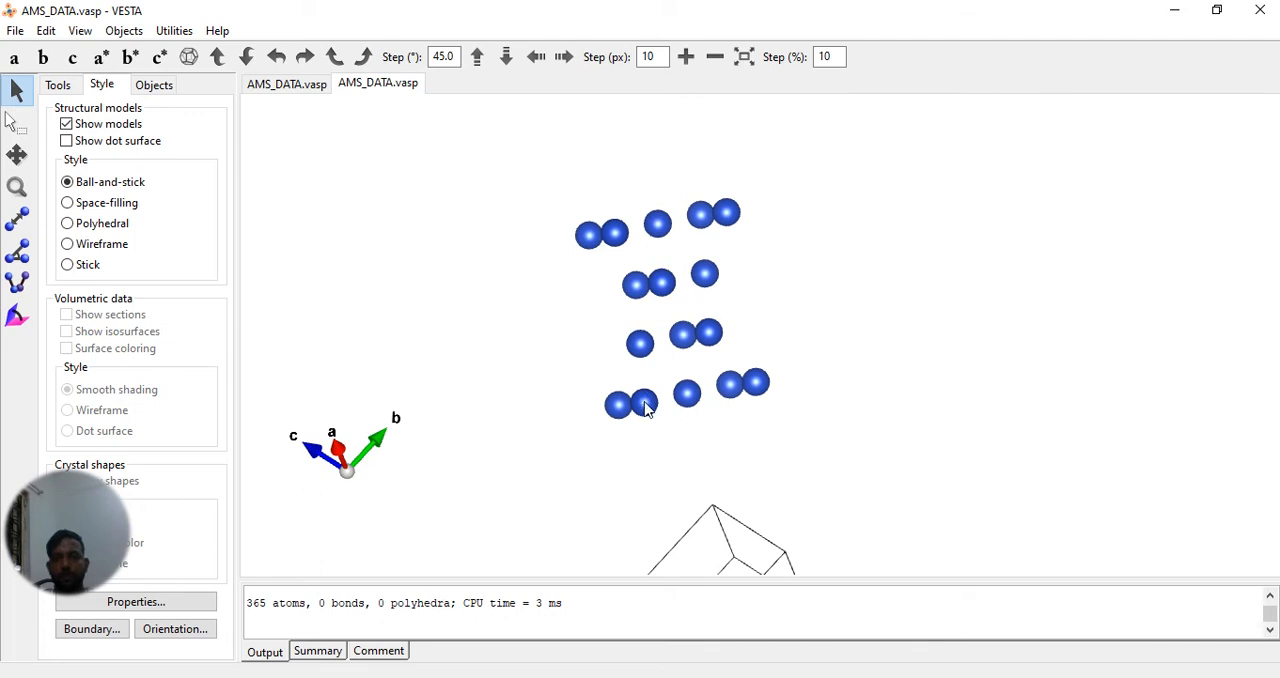
Step: Select the bottom-left, bottom-right and a top-row Cu atom to read their coordinates, ending with Cu3 at 3.5, 2.0, 2.5
left_click(645, 403)
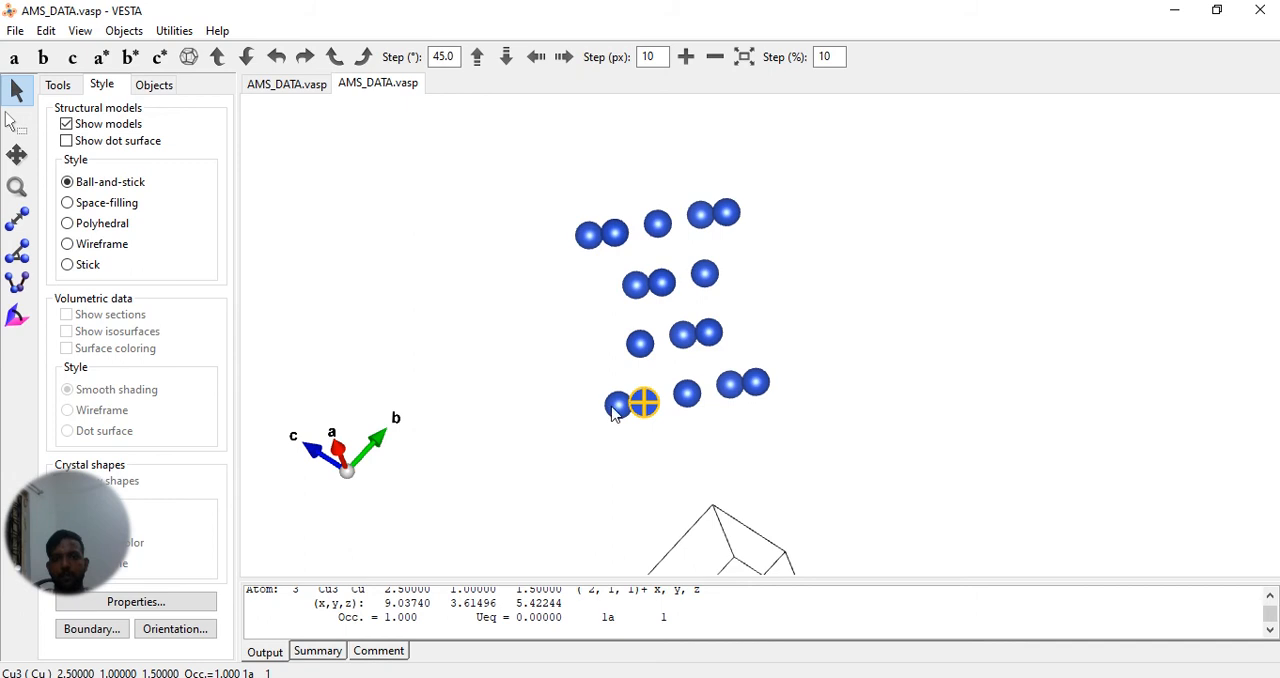
key("Escape")
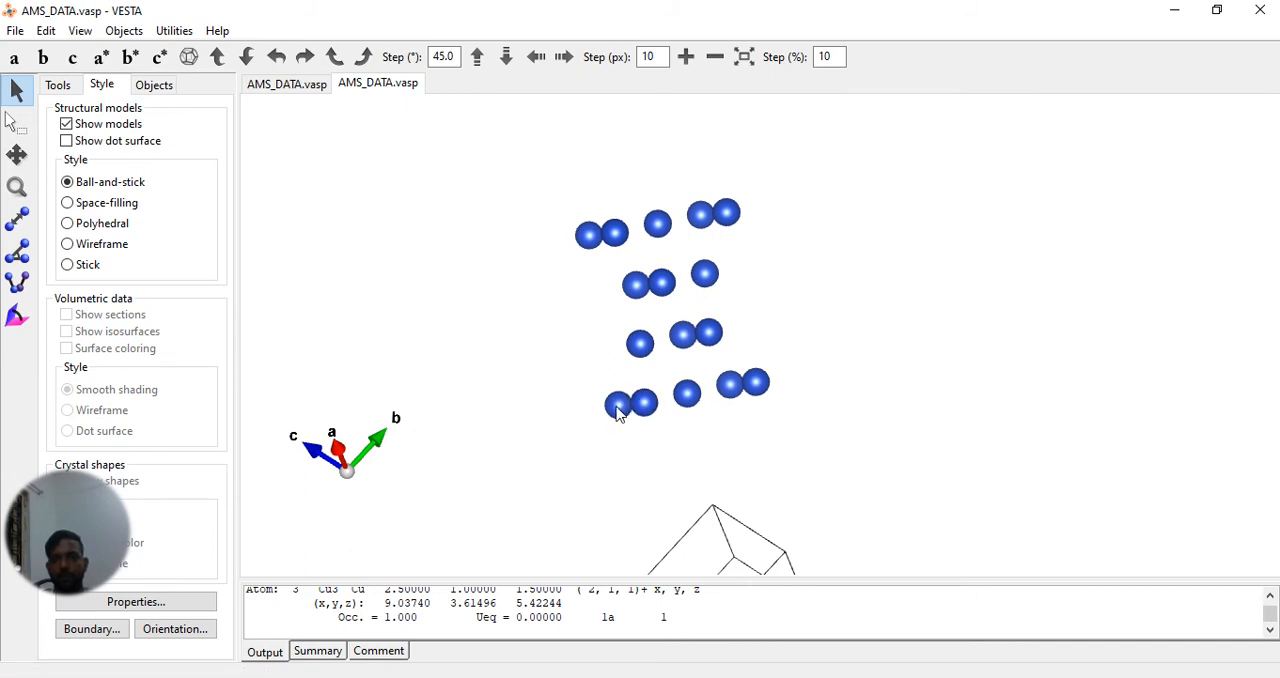
left_click_drag(617, 413, 603, 417)
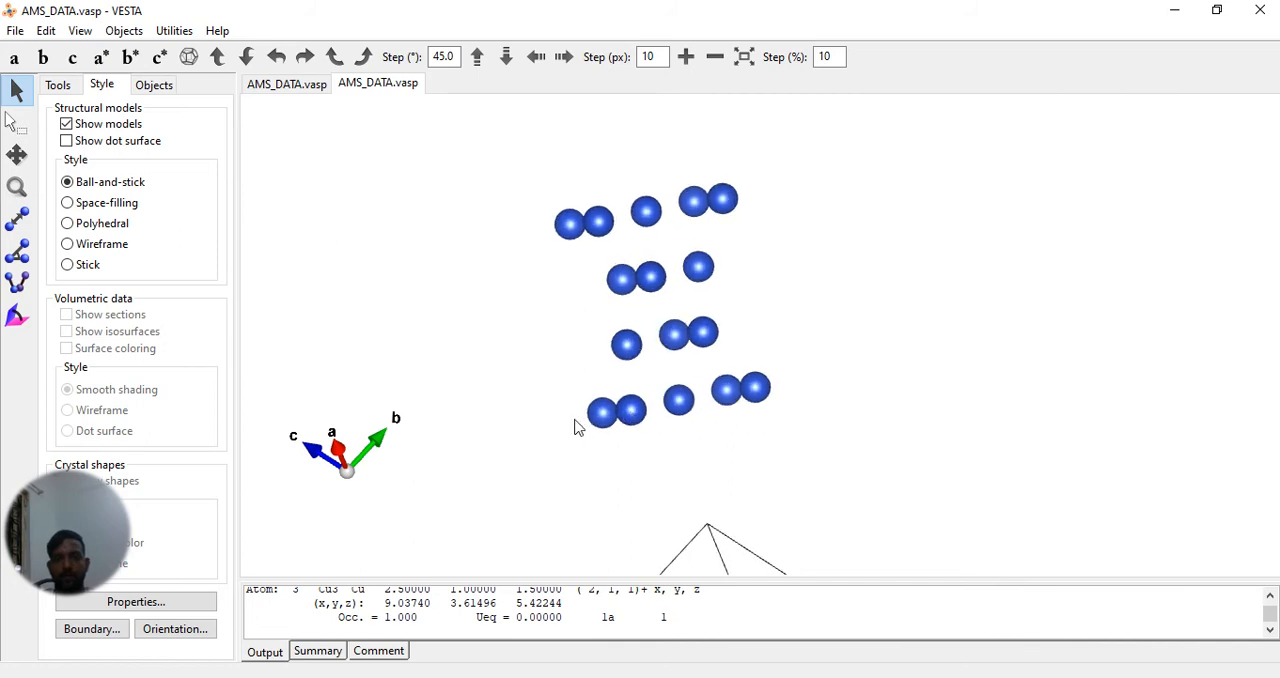
left_click(603, 417)
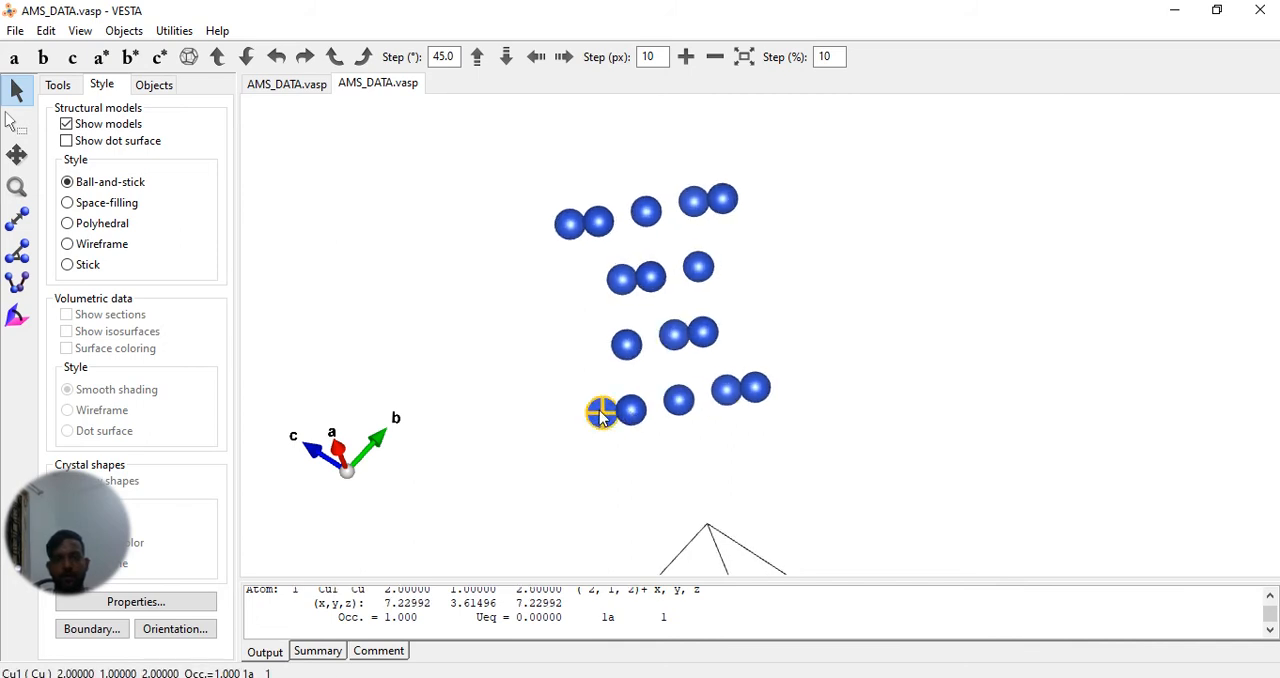
left_click(760, 390)
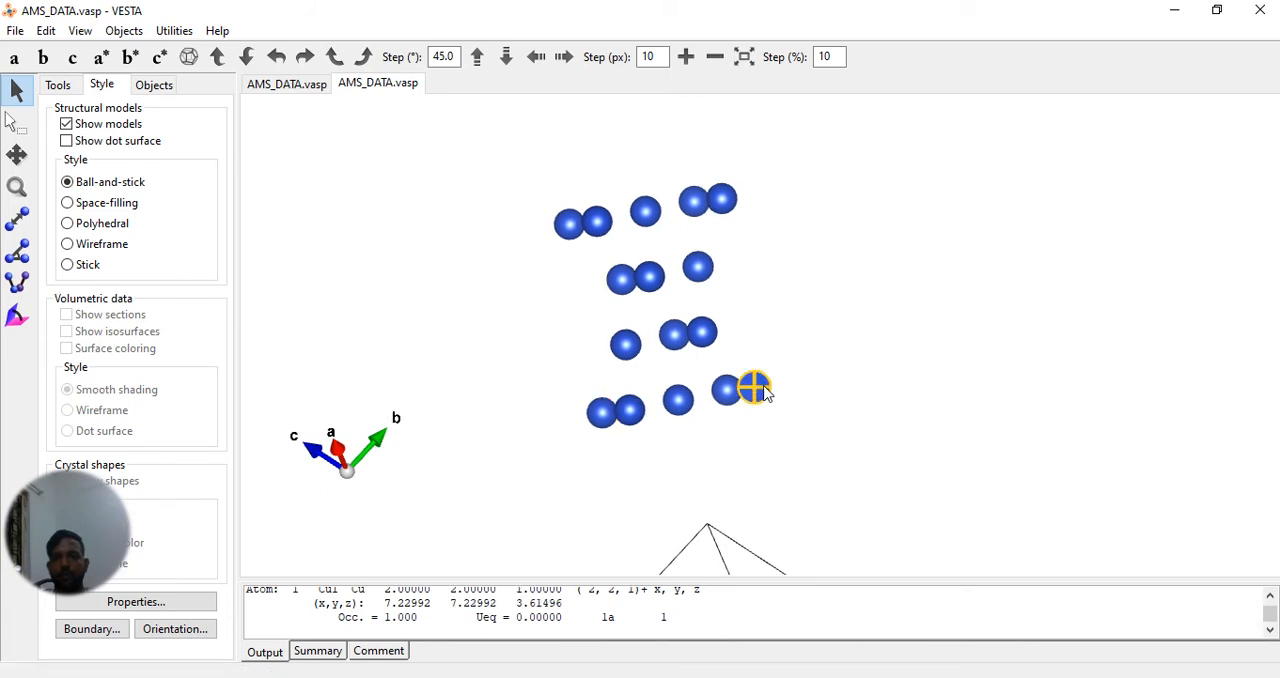
left_click(597, 222)
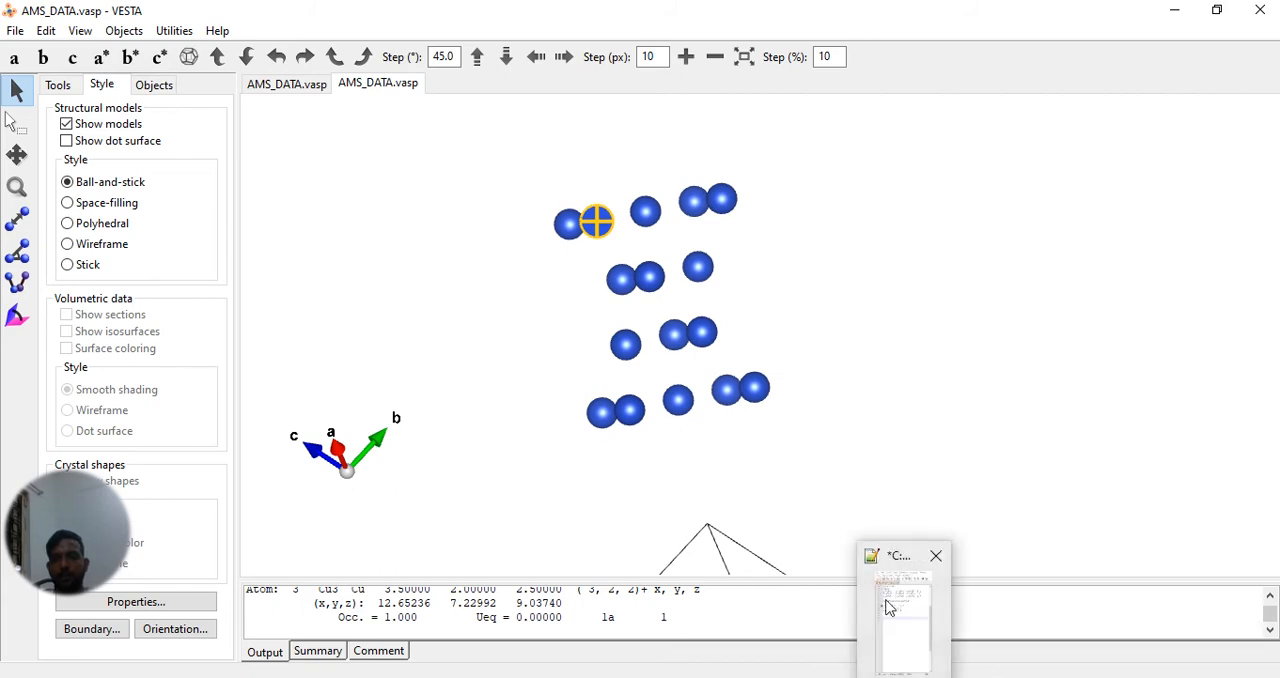
Step: Review the Cu (111) origin coordinate lines in the Notepad++ notes
left_click(892, 612)
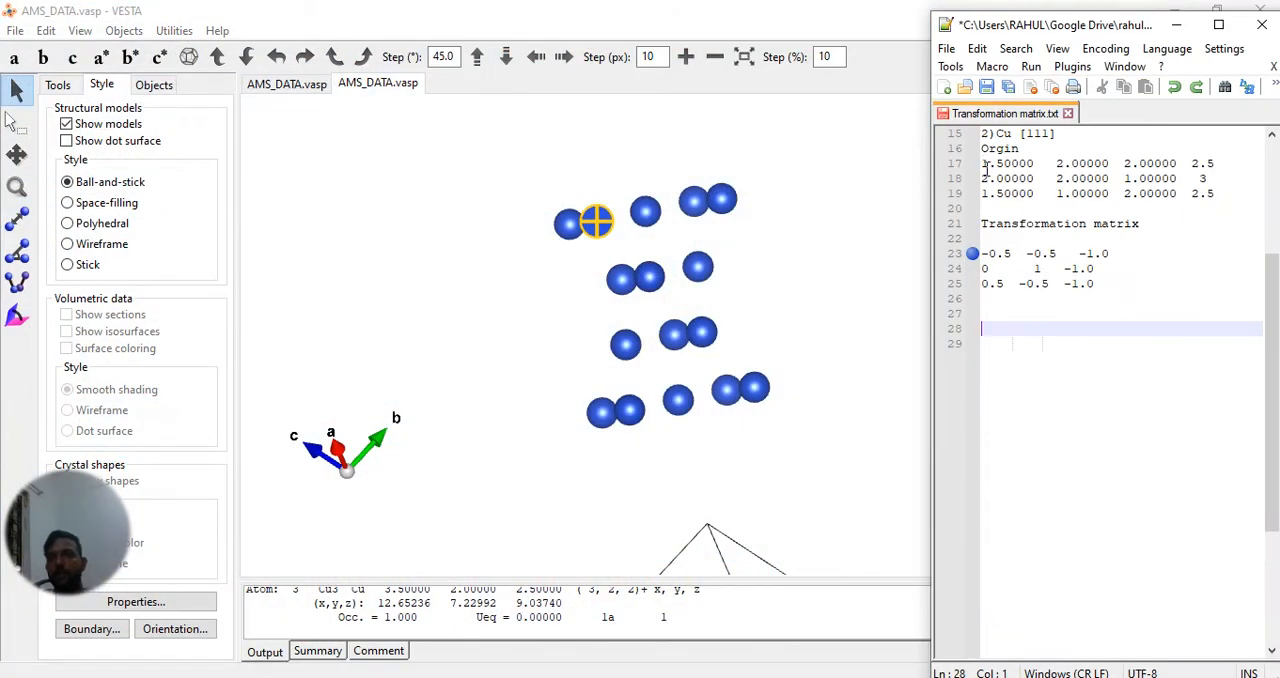
left_click(987, 177)
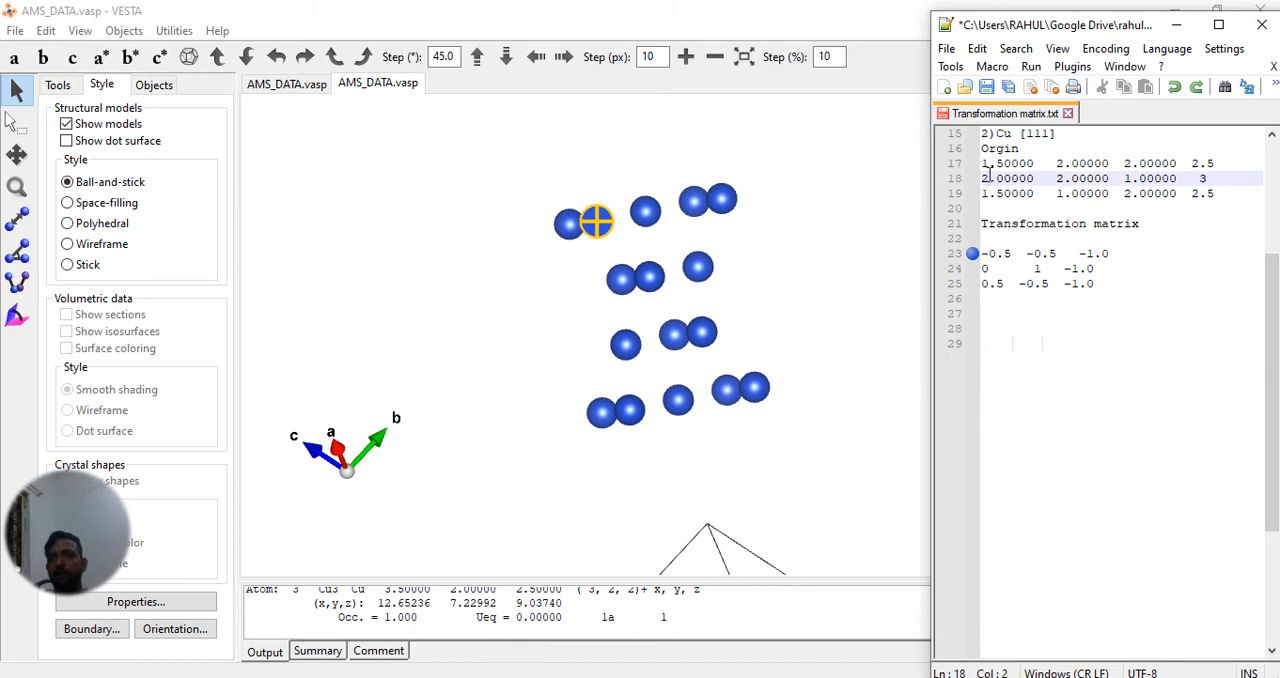
key("Up")
key("Down")
key("Down")
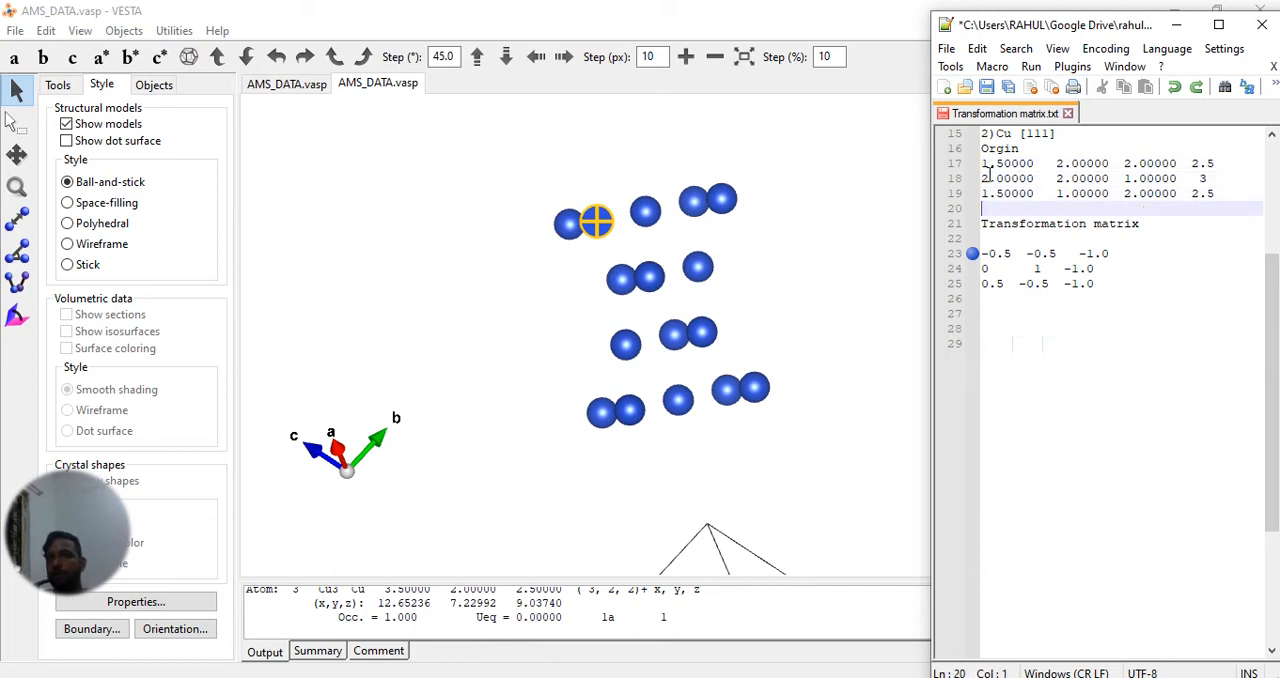
key("Up")
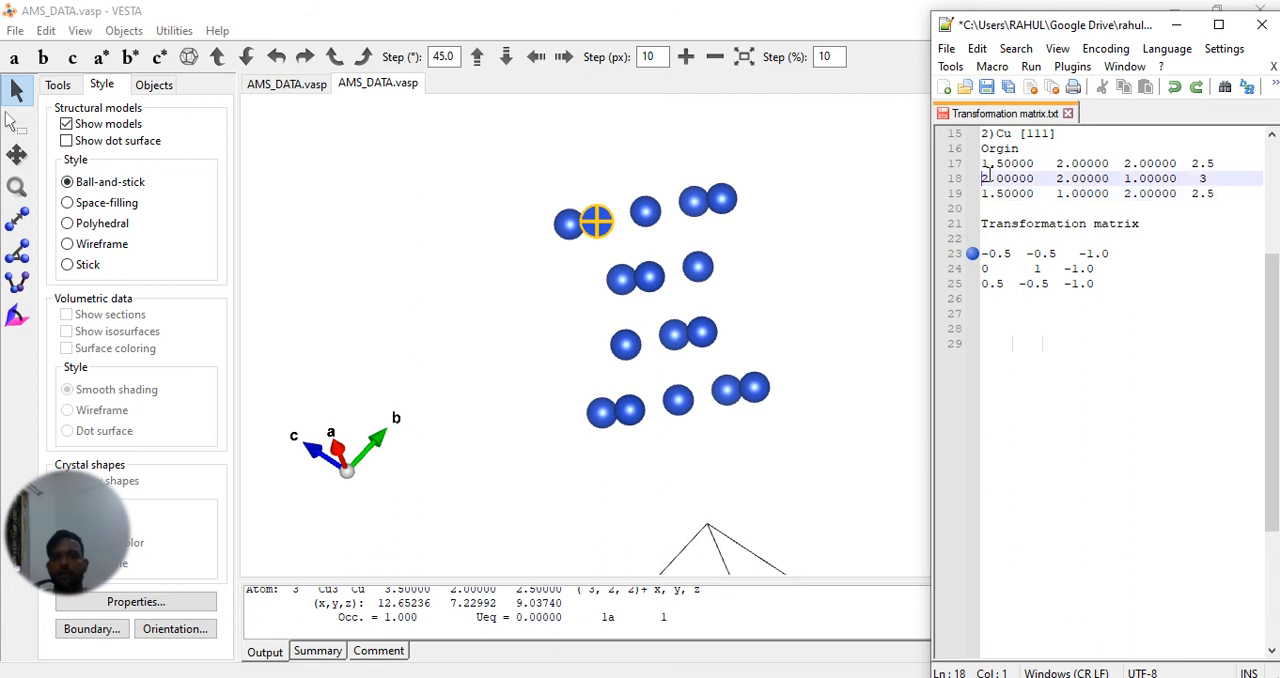
key("Up")
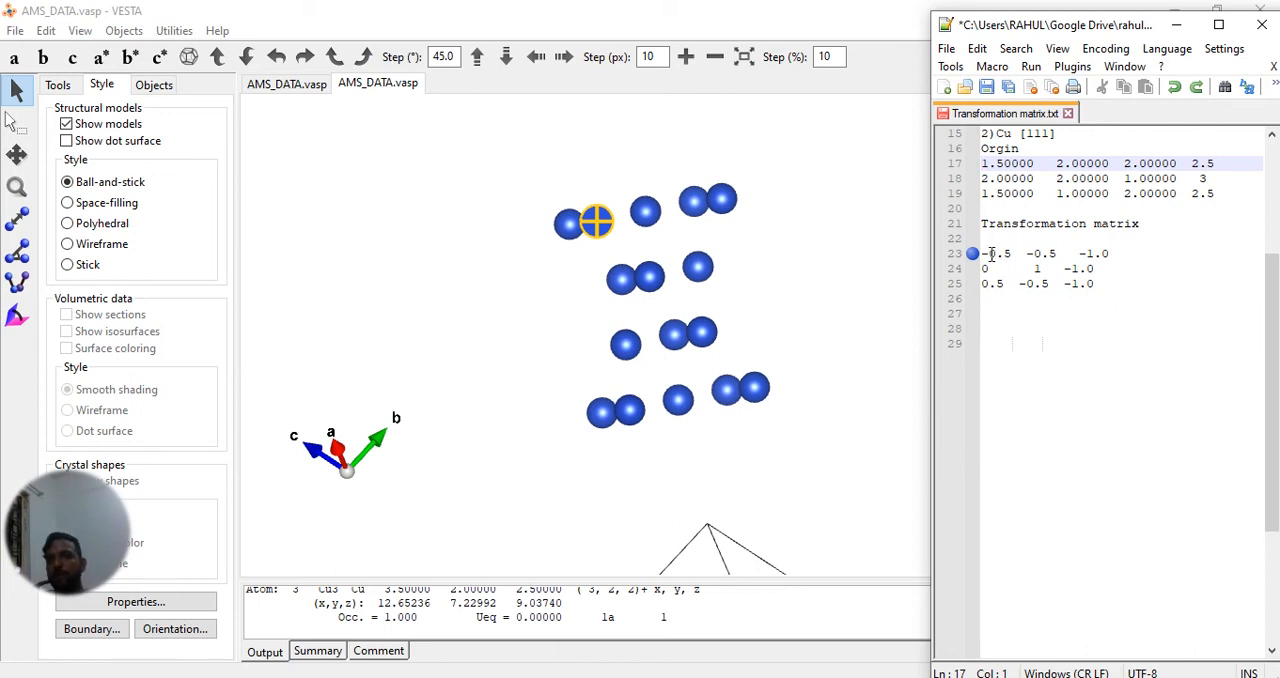
Step: Read the transformation matrix rows, then show the original cubic AMS_DATA.vasp cell in VESTA beside the notes
left_click(991, 253)
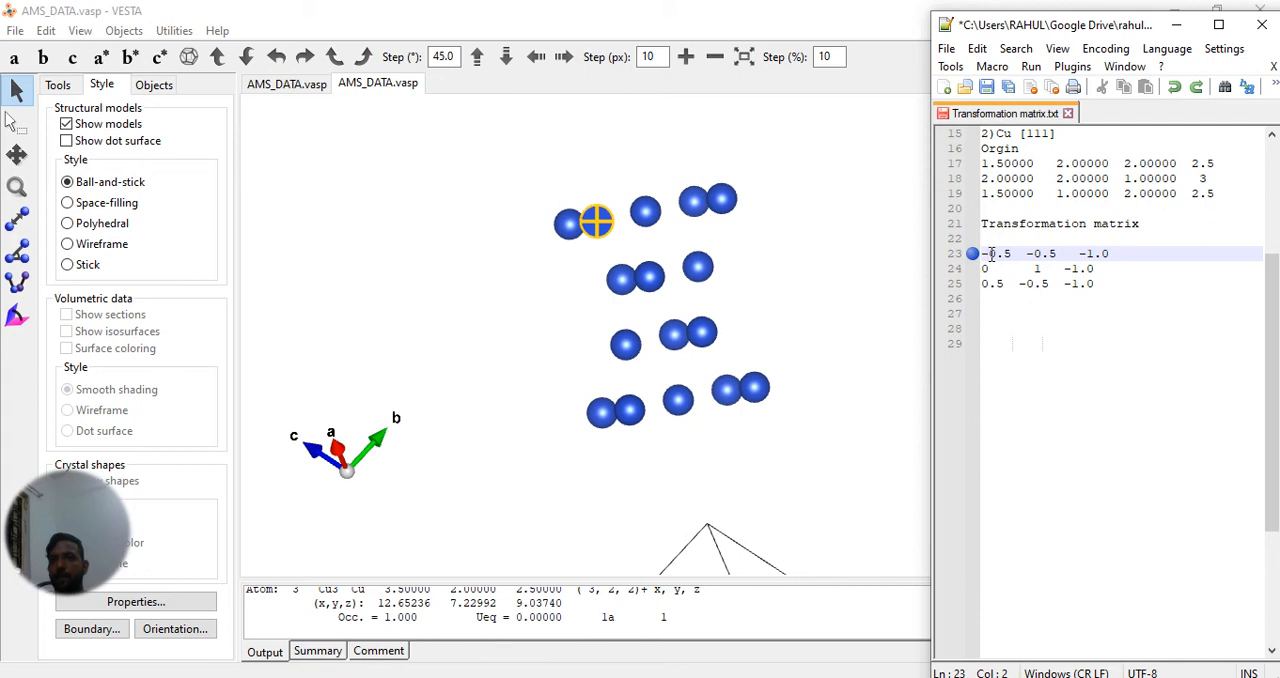
key("Down")
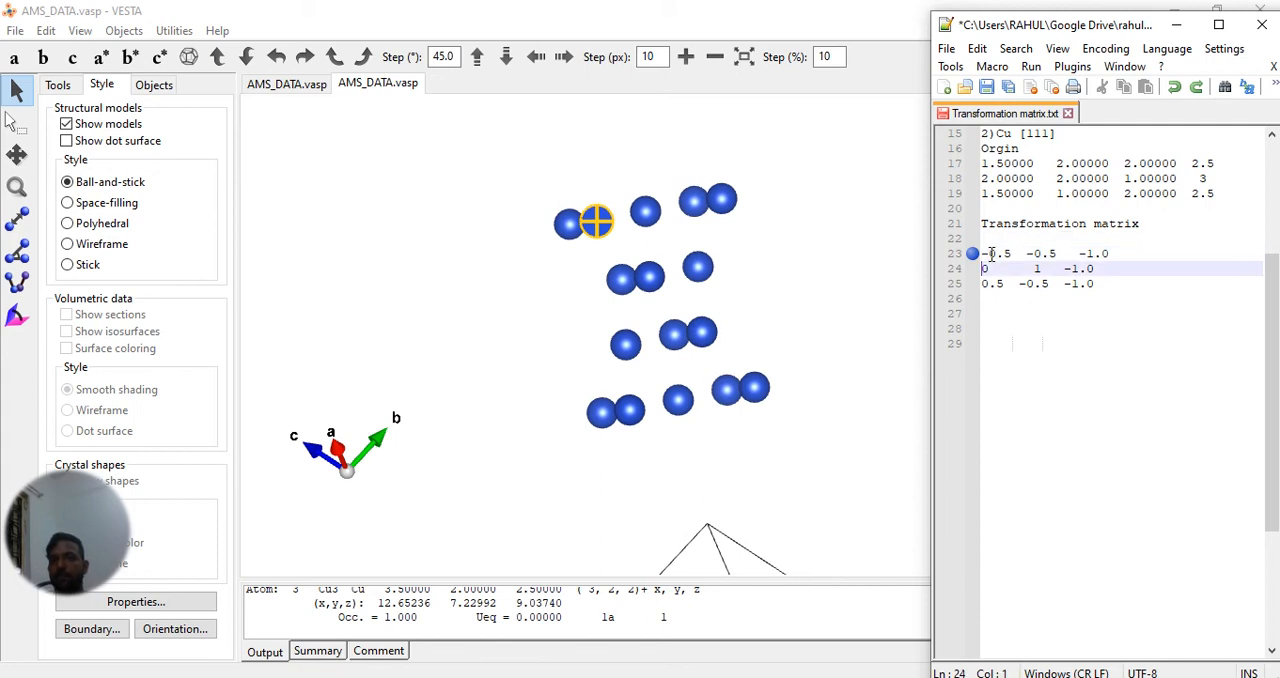
left_click(287, 84)
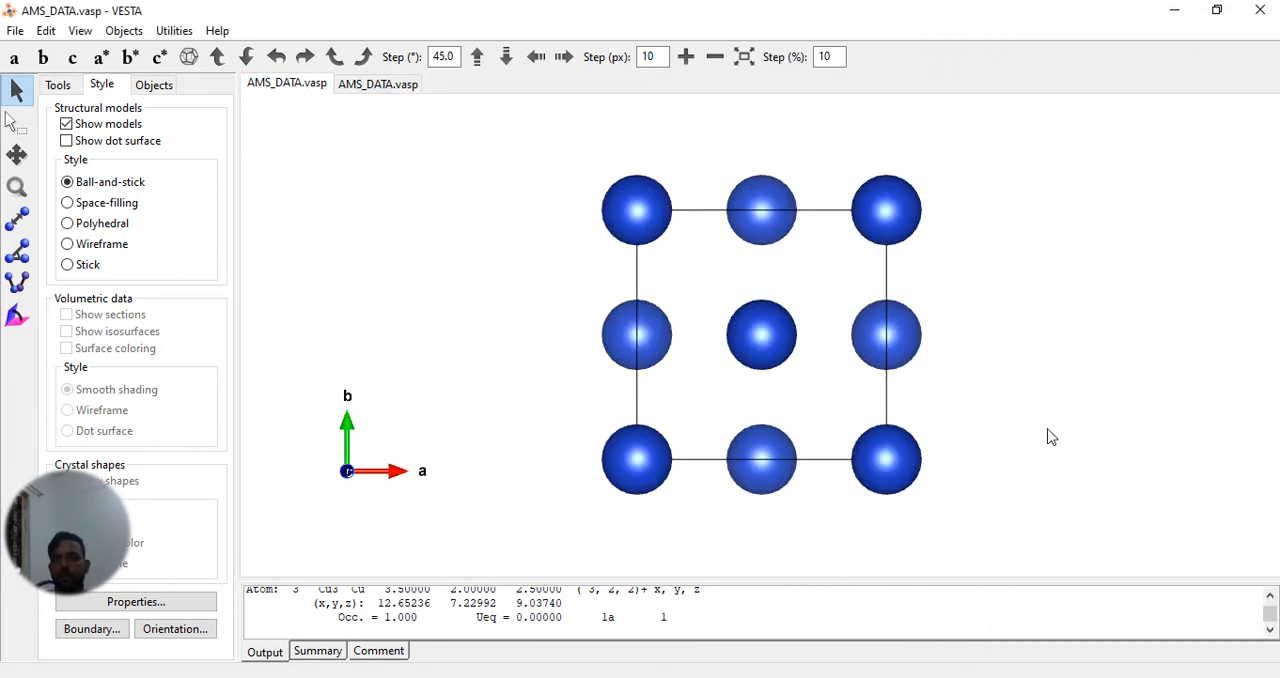
left_click(1216, 10)
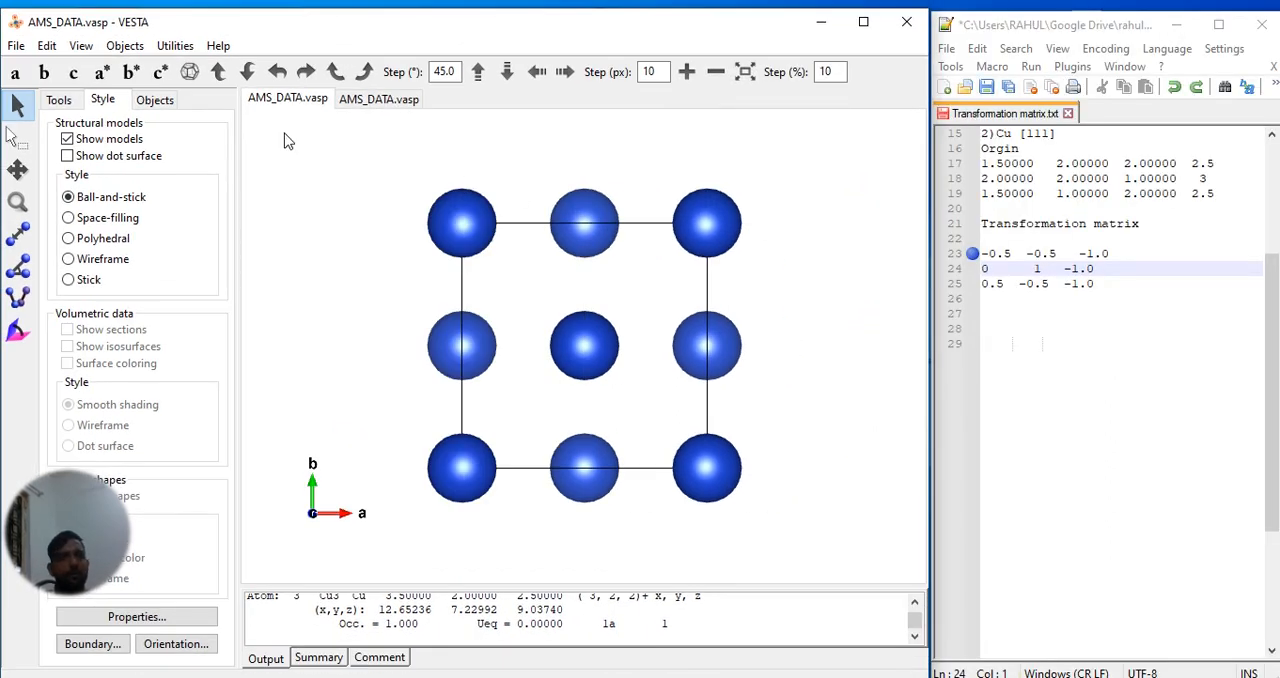
Step: Bring up the unit cell Transform dialog via Edit > Edit Data > Unit Cell
left_click(47, 45)
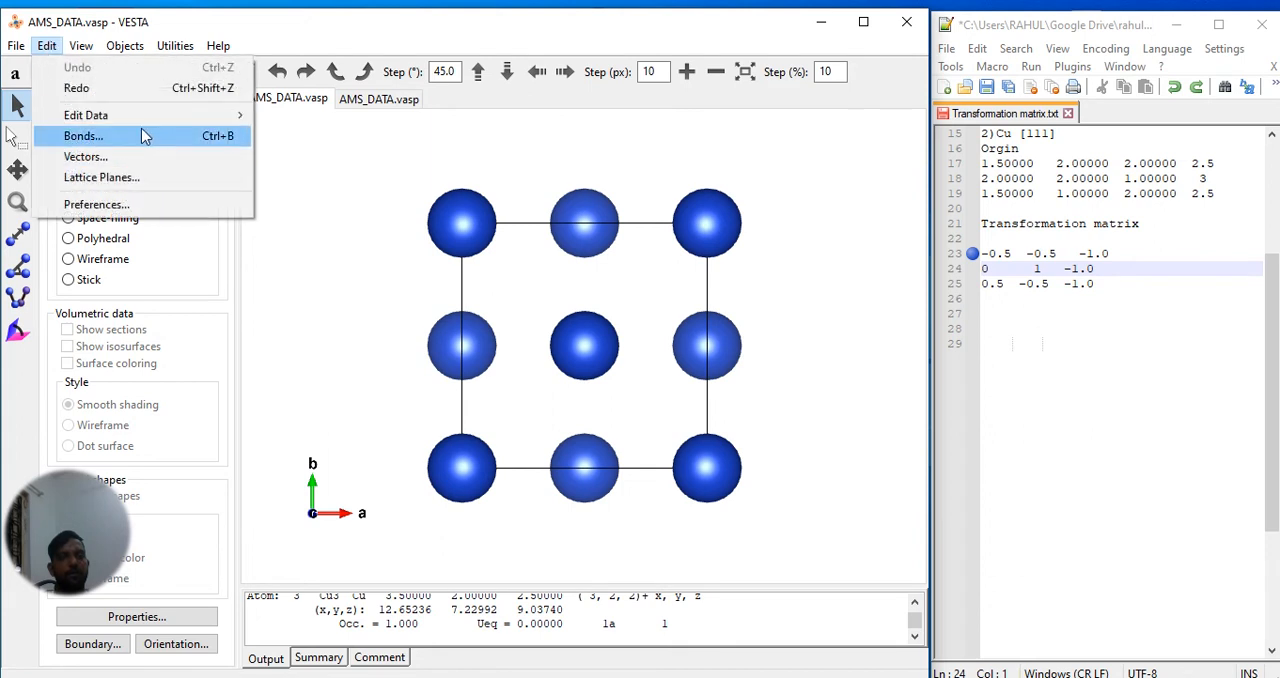
mouse_move(86, 115)
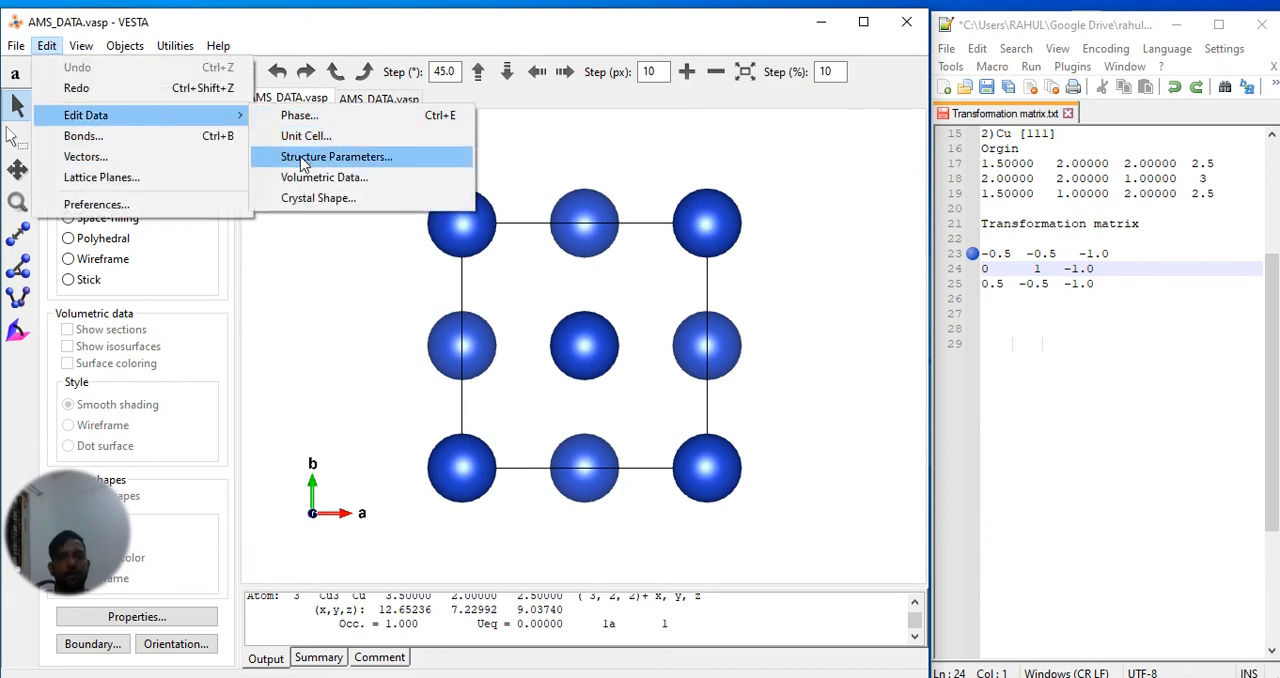
left_click(306, 136)
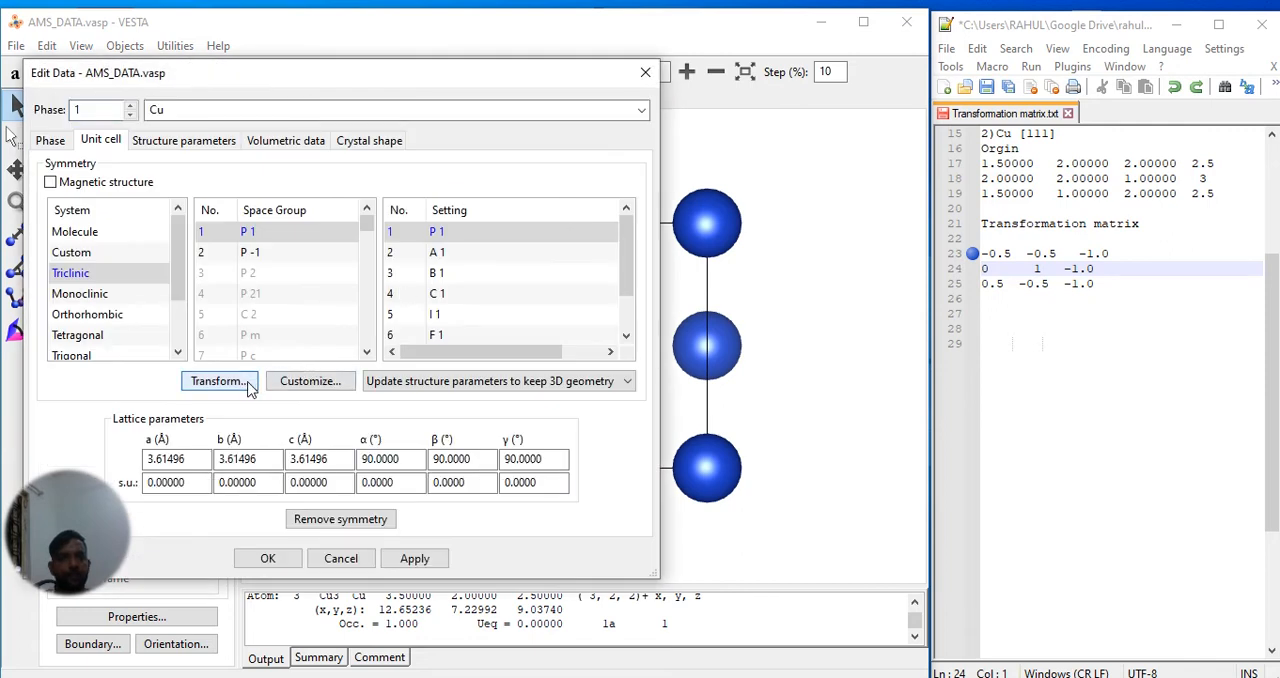
left_click(220, 381)
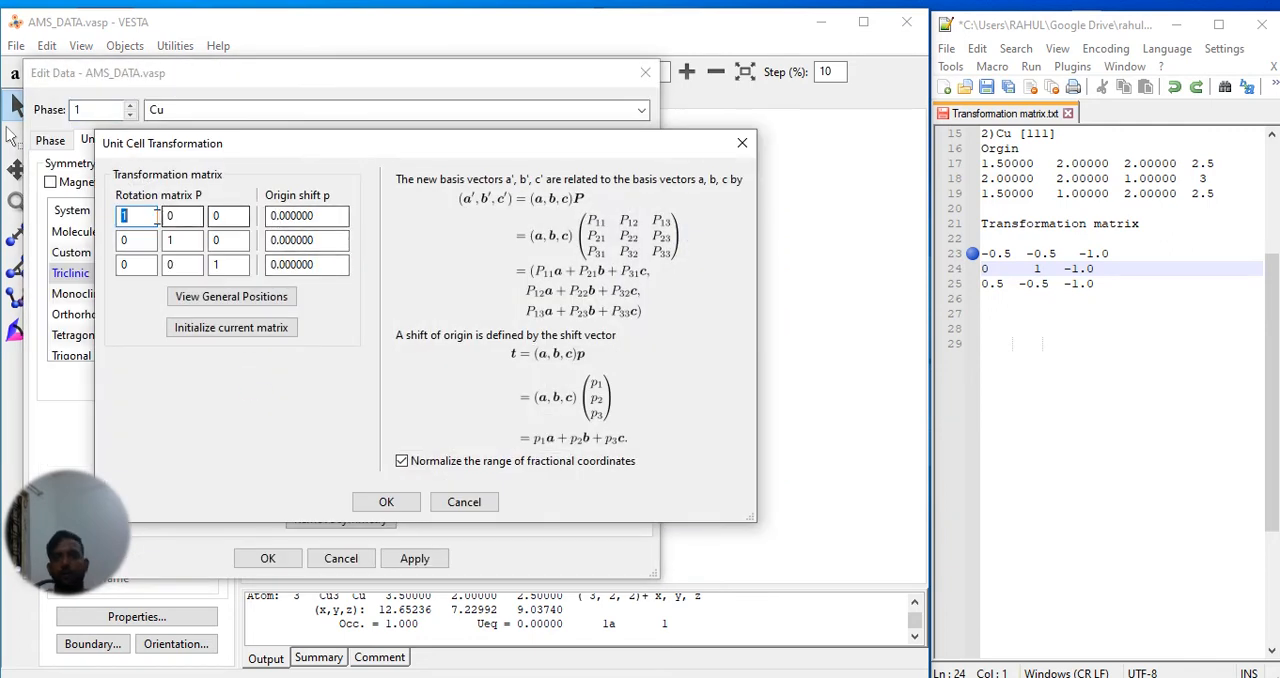
Step: Enter rotation matrix rows -0.5 -0.5 -1 / 0 1 -1 / 0.5 0.5 -1
left_click(143, 217)
type("-0.5")
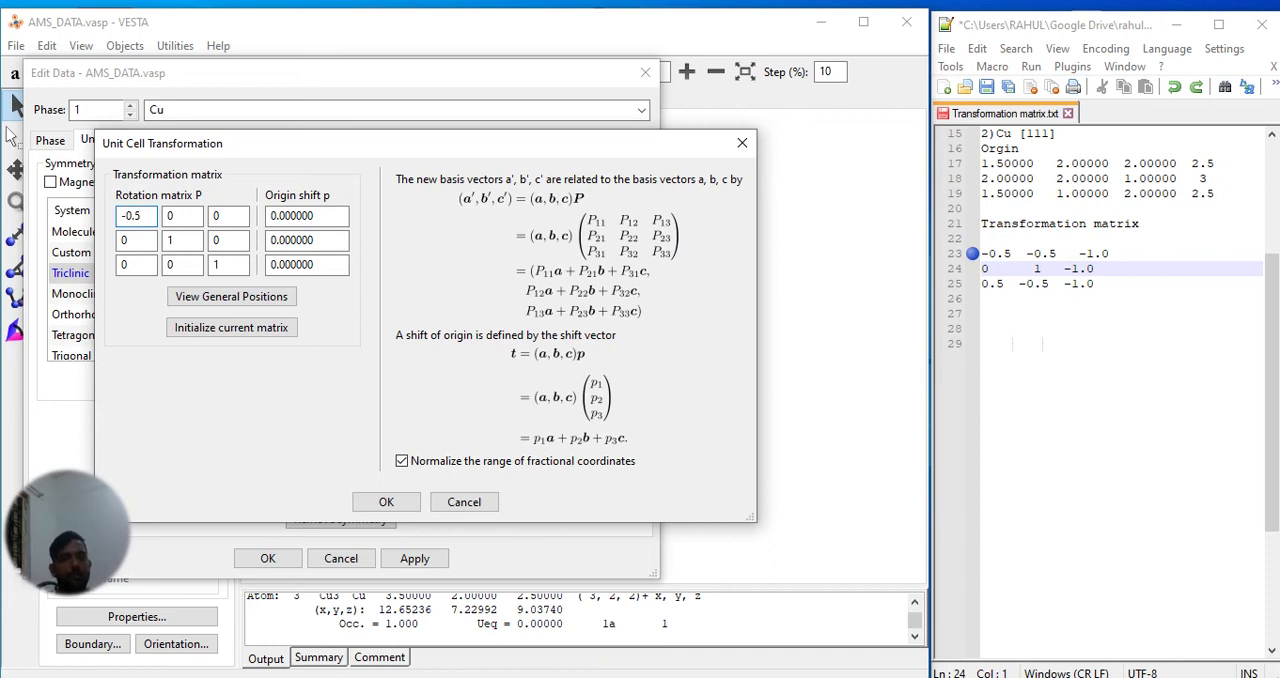
left_click(172, 218)
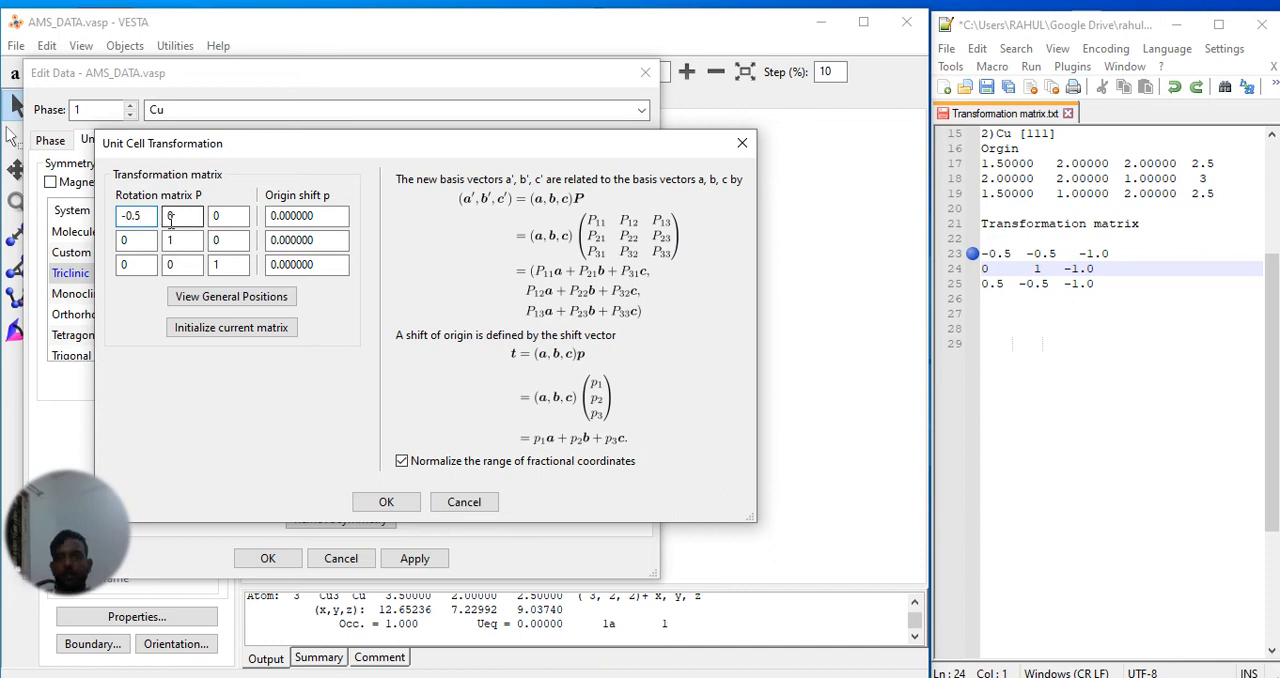
key("BackSpace")
type("-0.5")
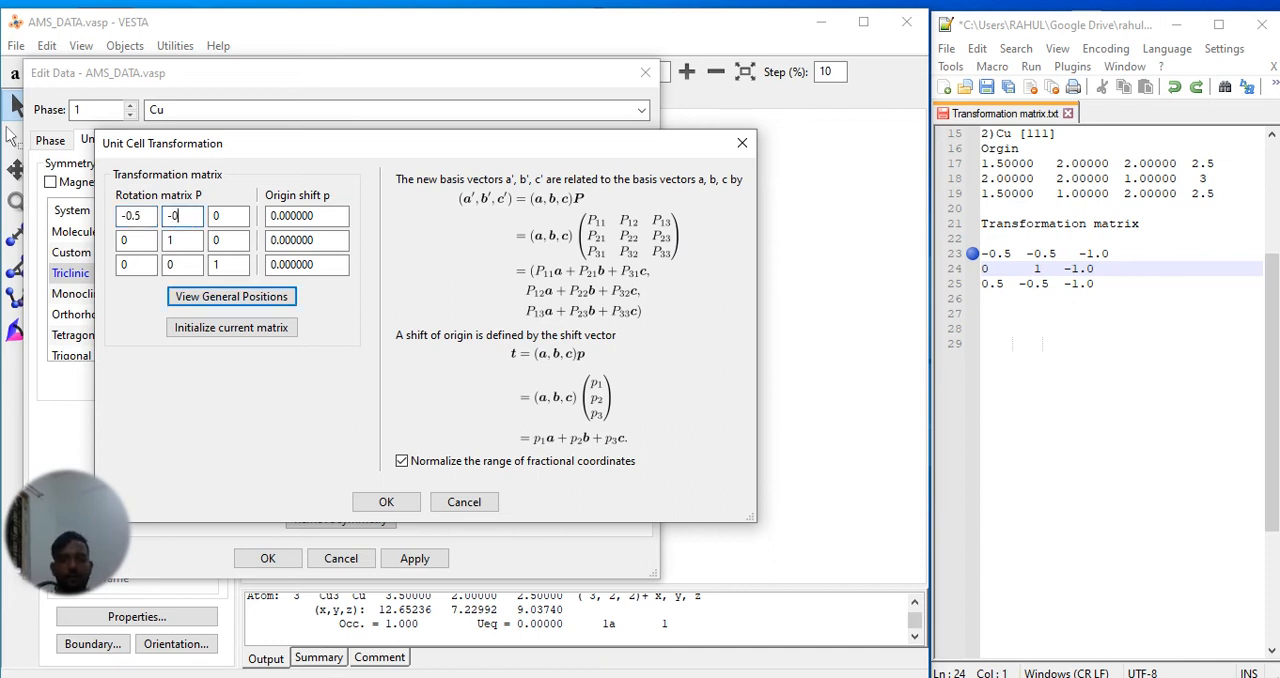
left_click(238, 217)
type("-1")
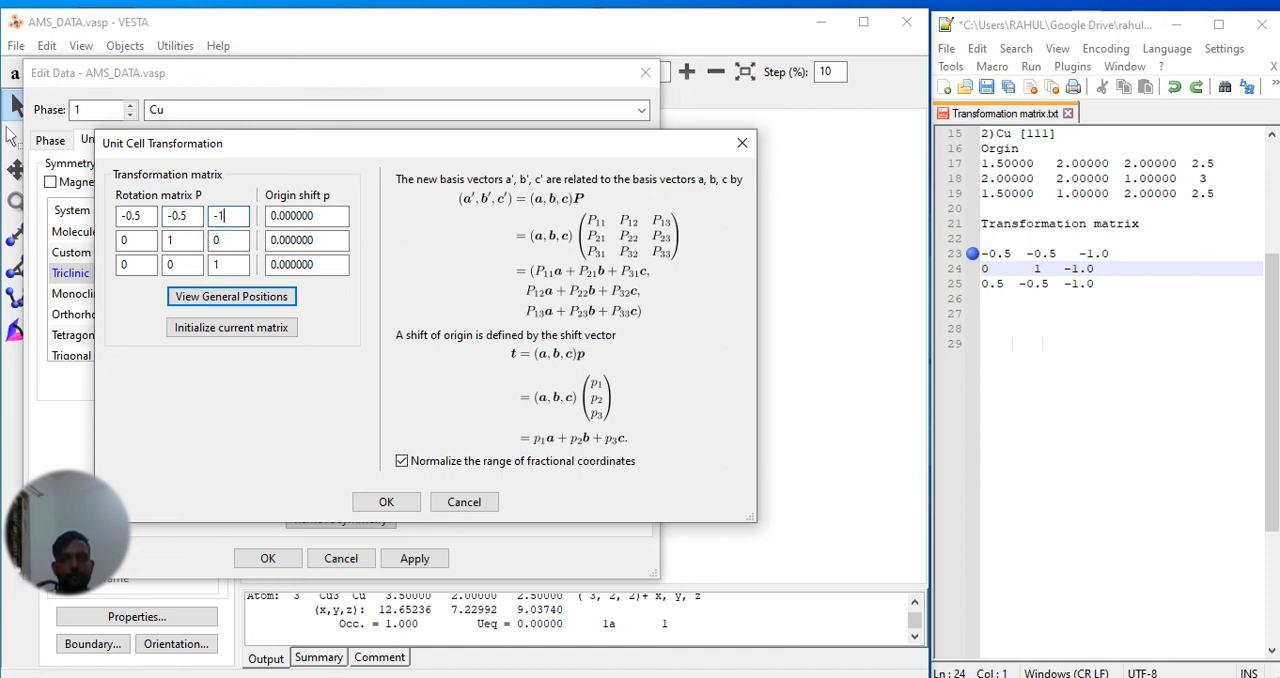
left_click(136, 240)
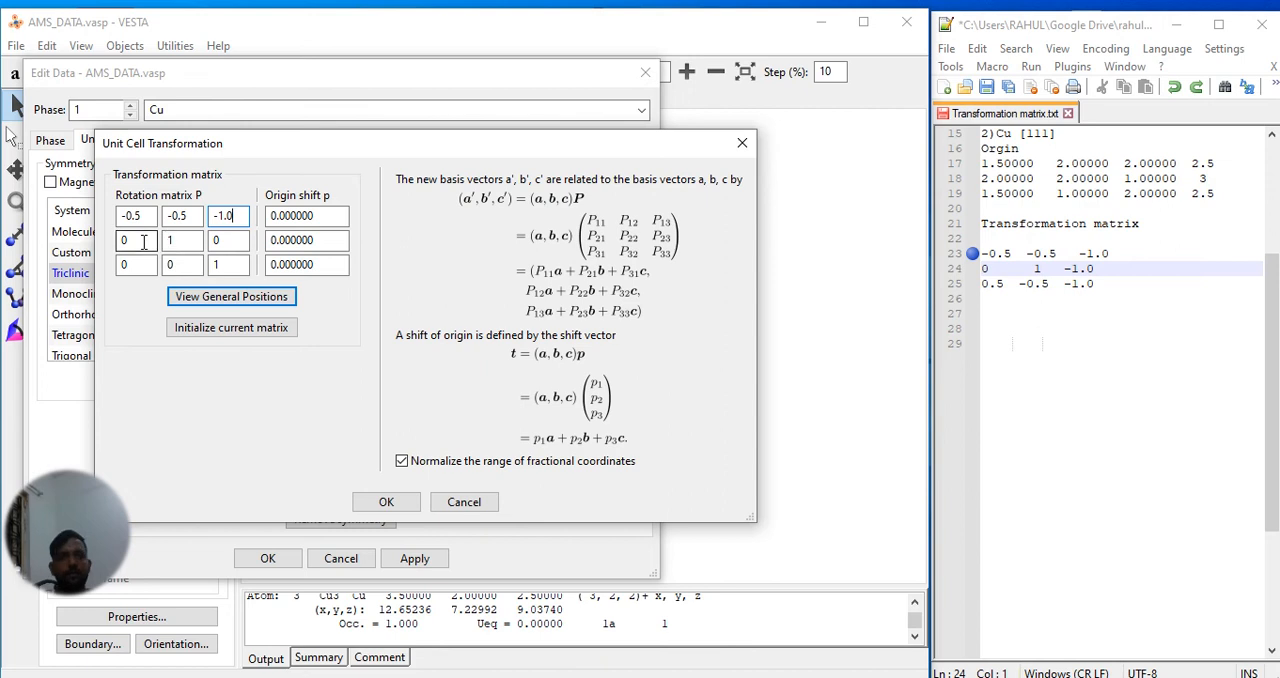
left_click(182, 240)
type("1")
left_click(228, 240)
key("BackSpace")
type("-1")
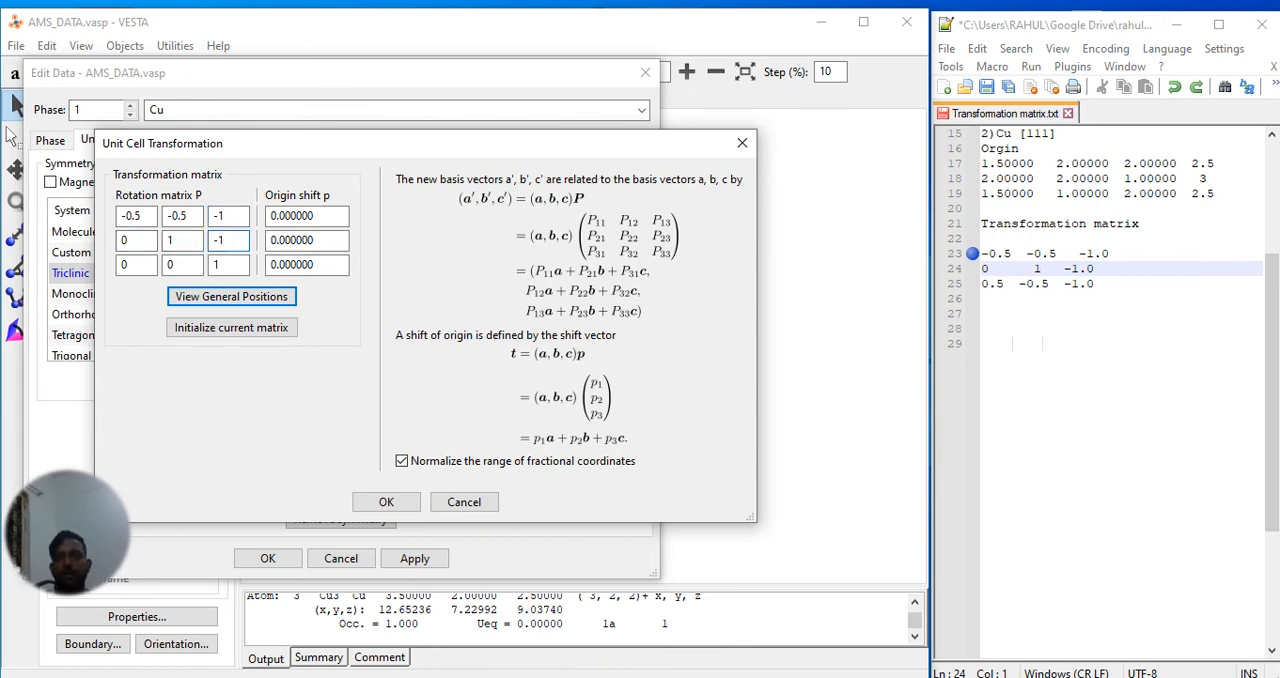
left_click(228, 264)
key("BackSpace")
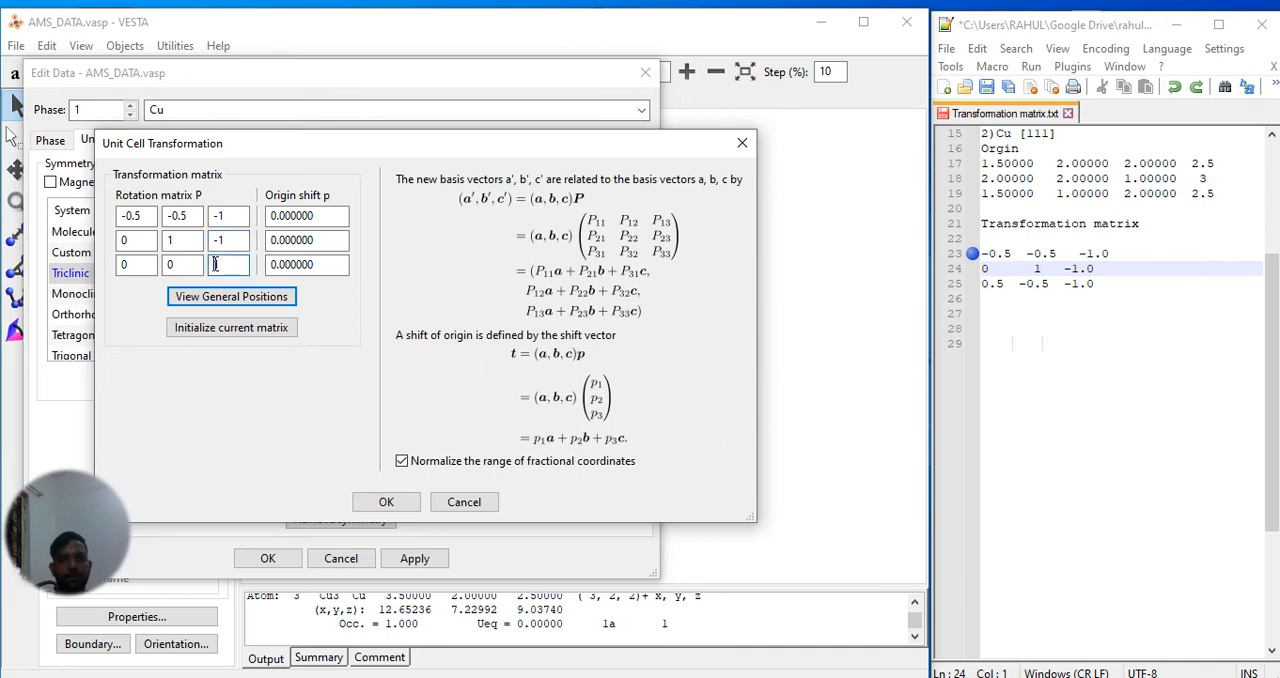
type("-")
left_click(128, 264)
type(".5")
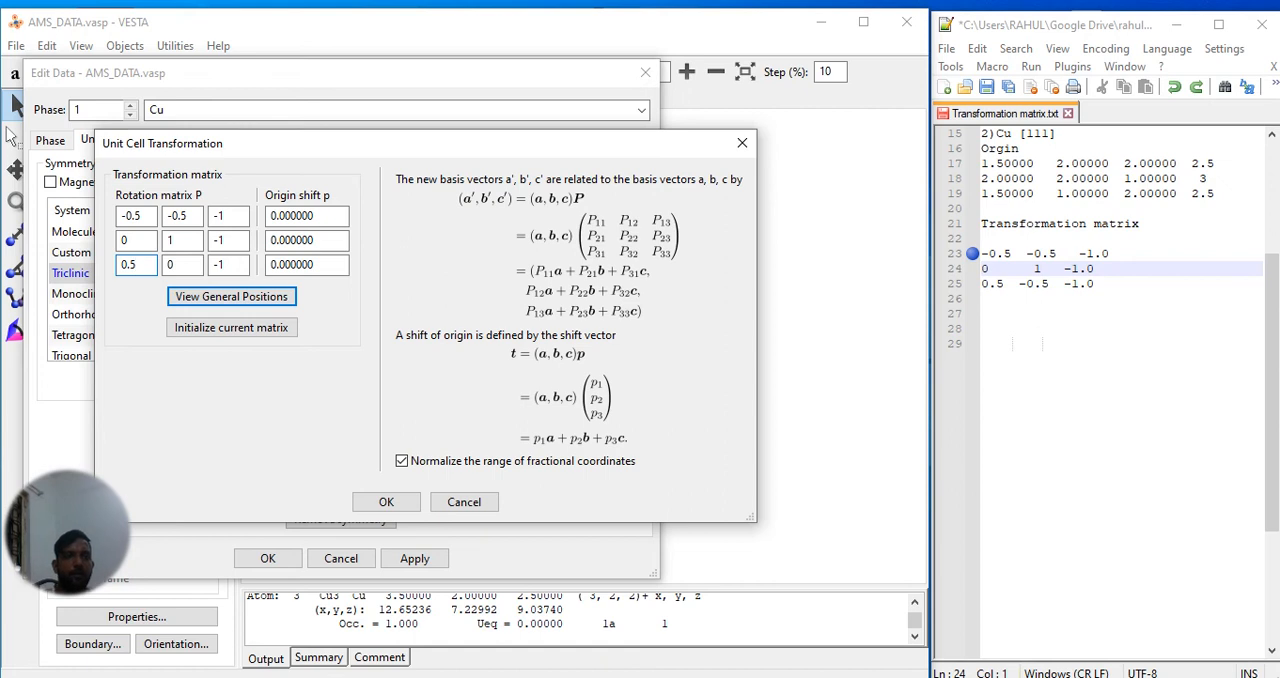
left_click(178, 264)
type(".5")
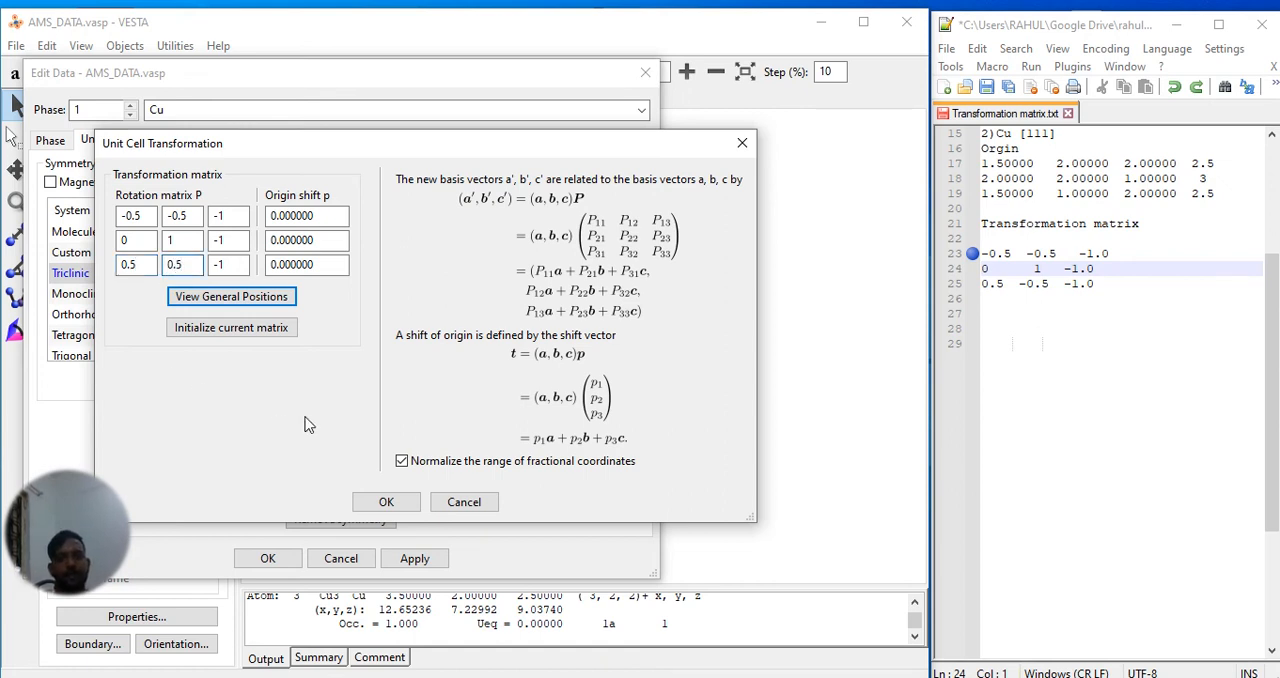
Step: Confirm the matrix, keep 'Add new equivalent positions', and apply the transformed 11-atom triclinic cell
left_click(386, 502)
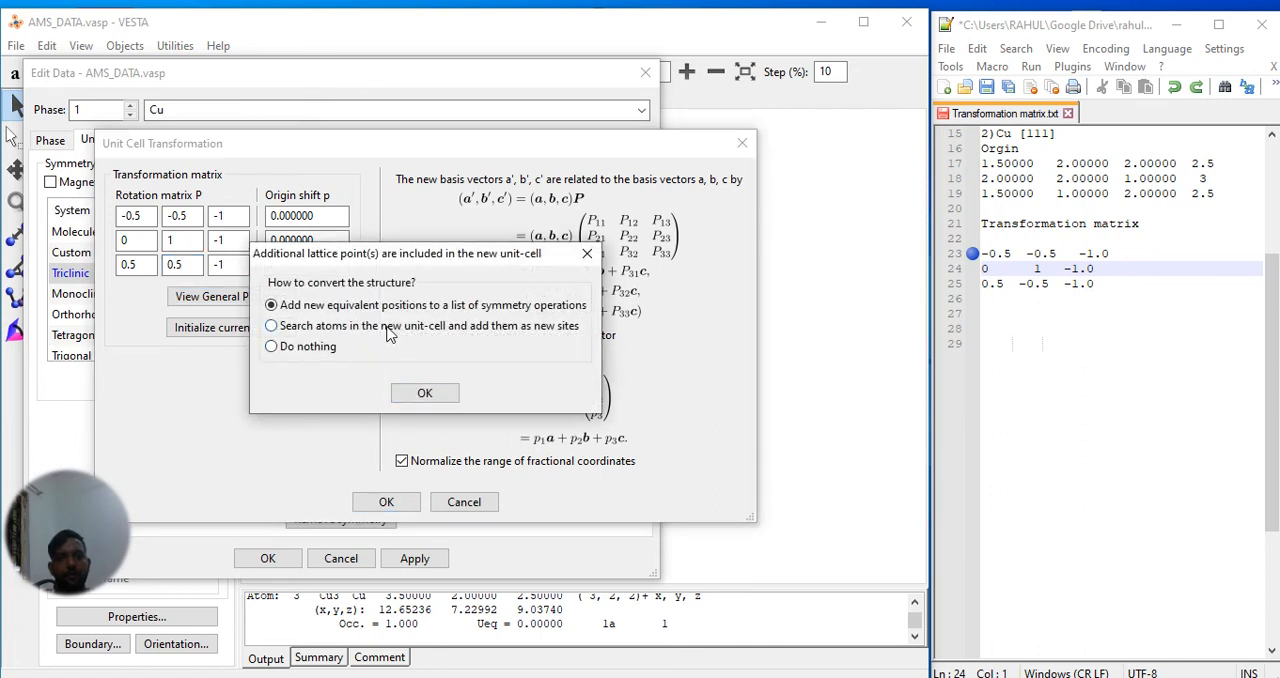
left_click(423, 394)
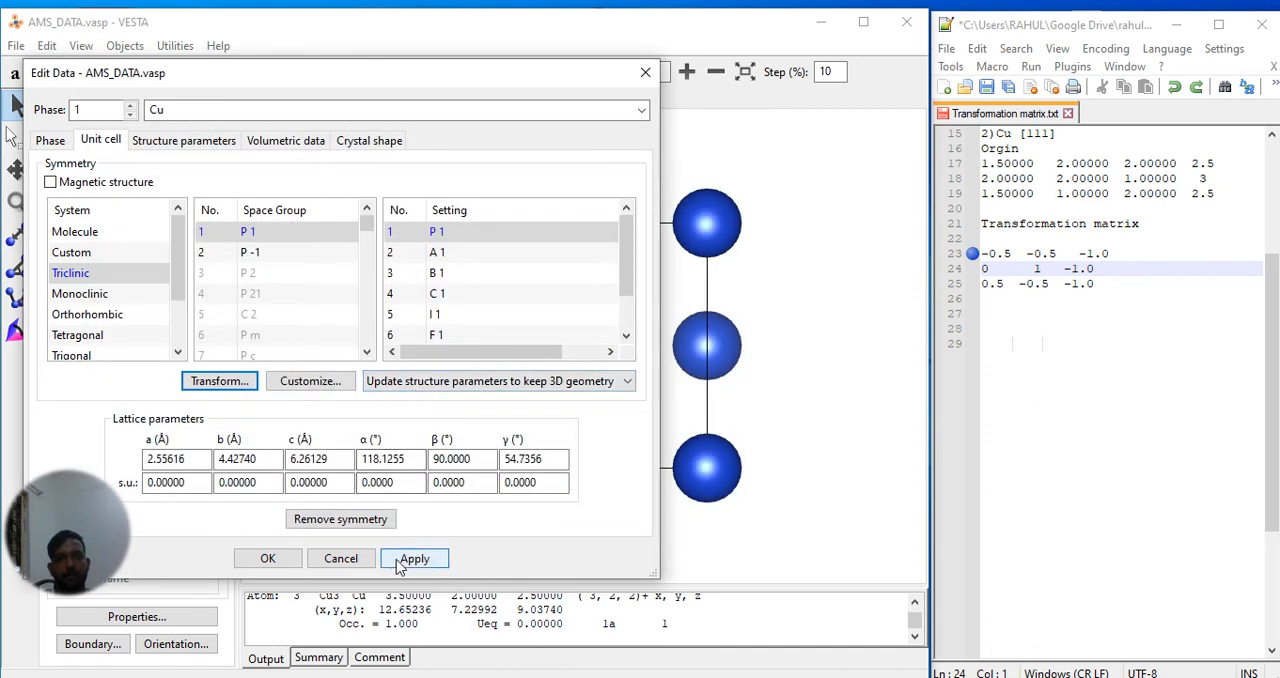
left_click(414, 558)
Step: Close the Edit Data dialog and rotate the transformed cell to inspect it
left_click(268, 558)
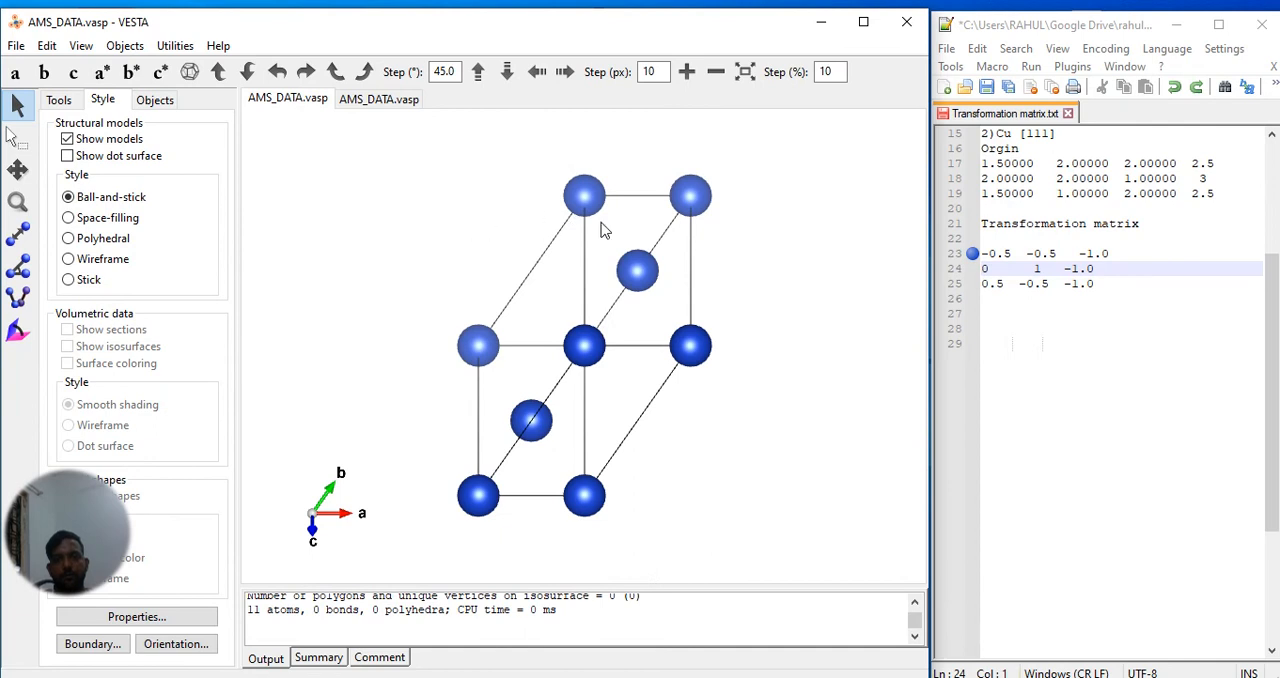
mouse_move(603, 228)
left_mouse_down()
mouse_move(410, 225)
mouse_move(358, 272)
mouse_move(330, 210)
mouse_move(420, 205)
mouse_move(390, 165)
mouse_move(350, 160)
left_mouse_up()
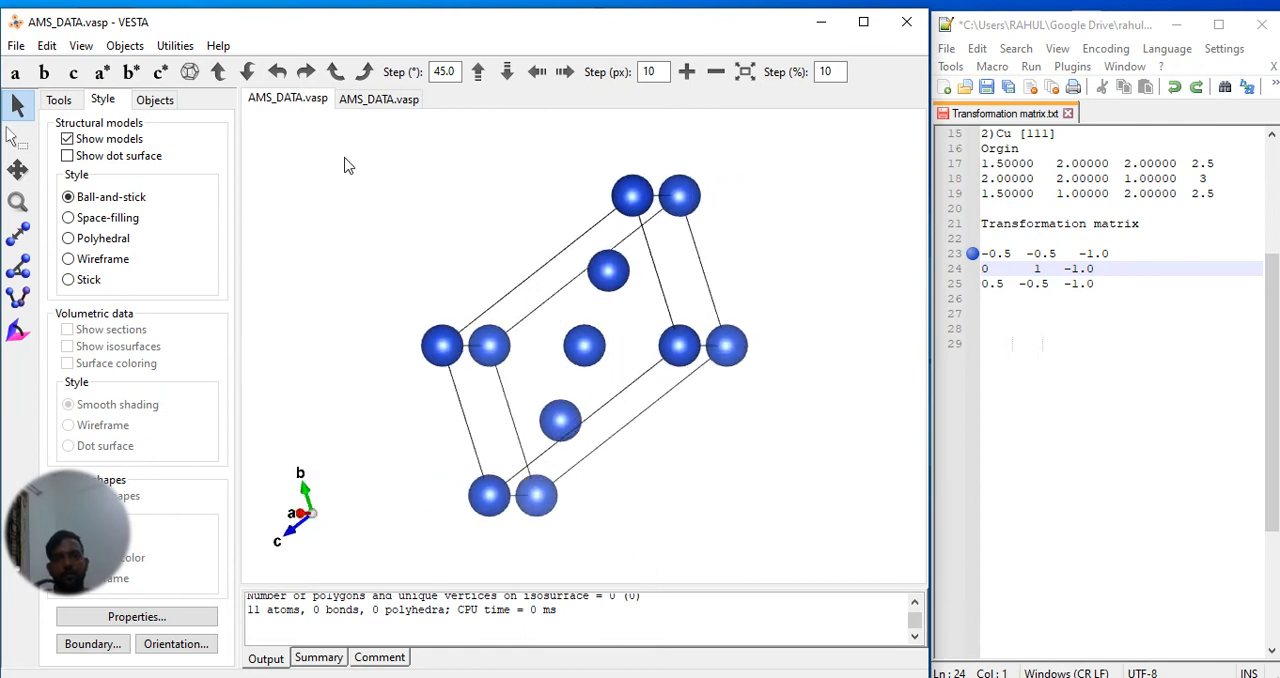
left_click(338, 72)
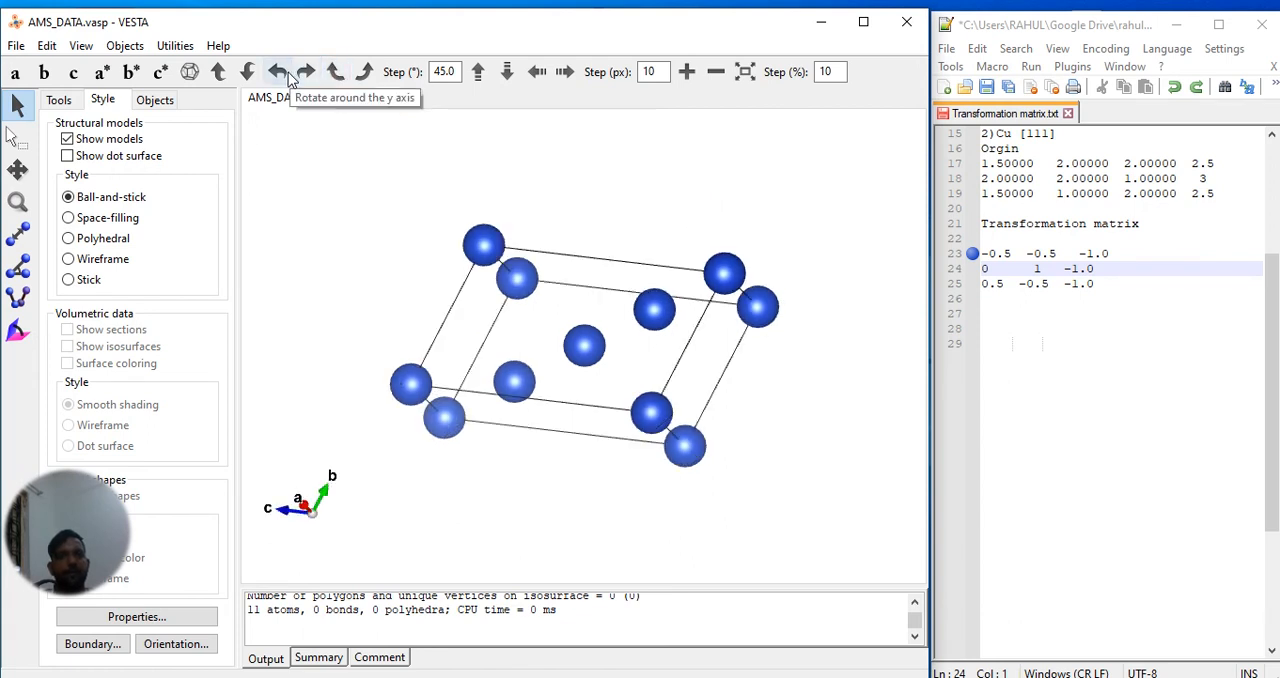
left_click(360, 71)
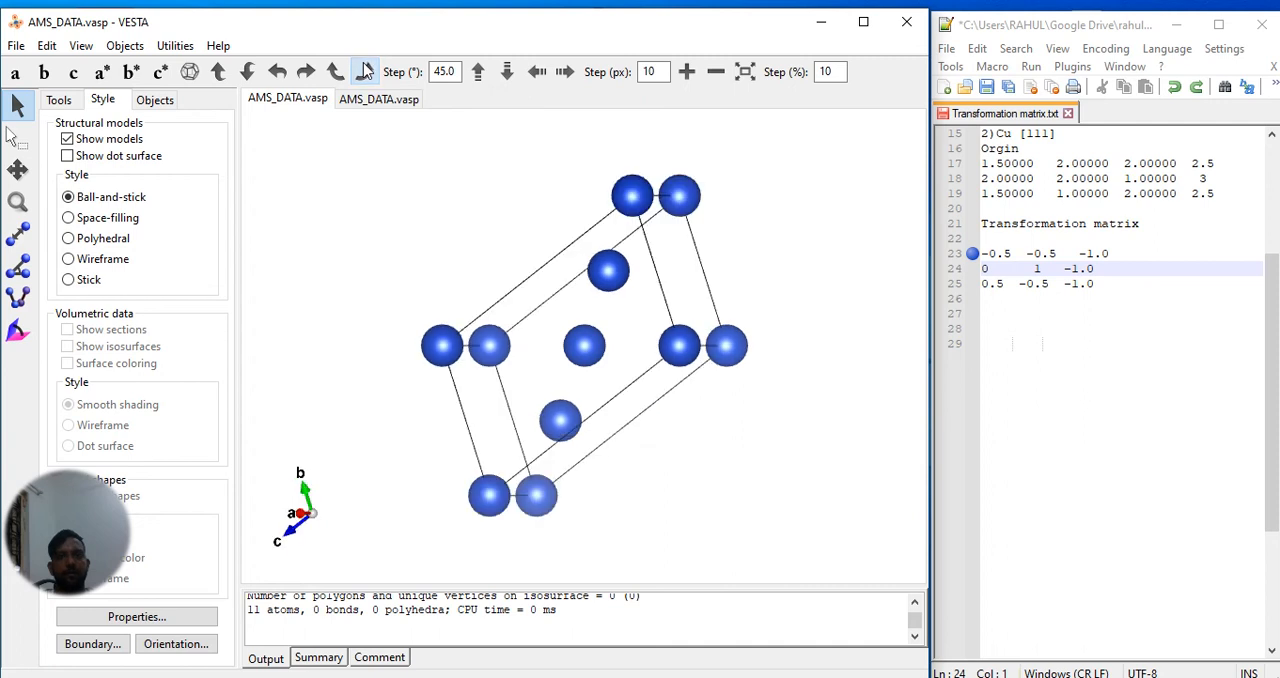
left_click(365, 71)
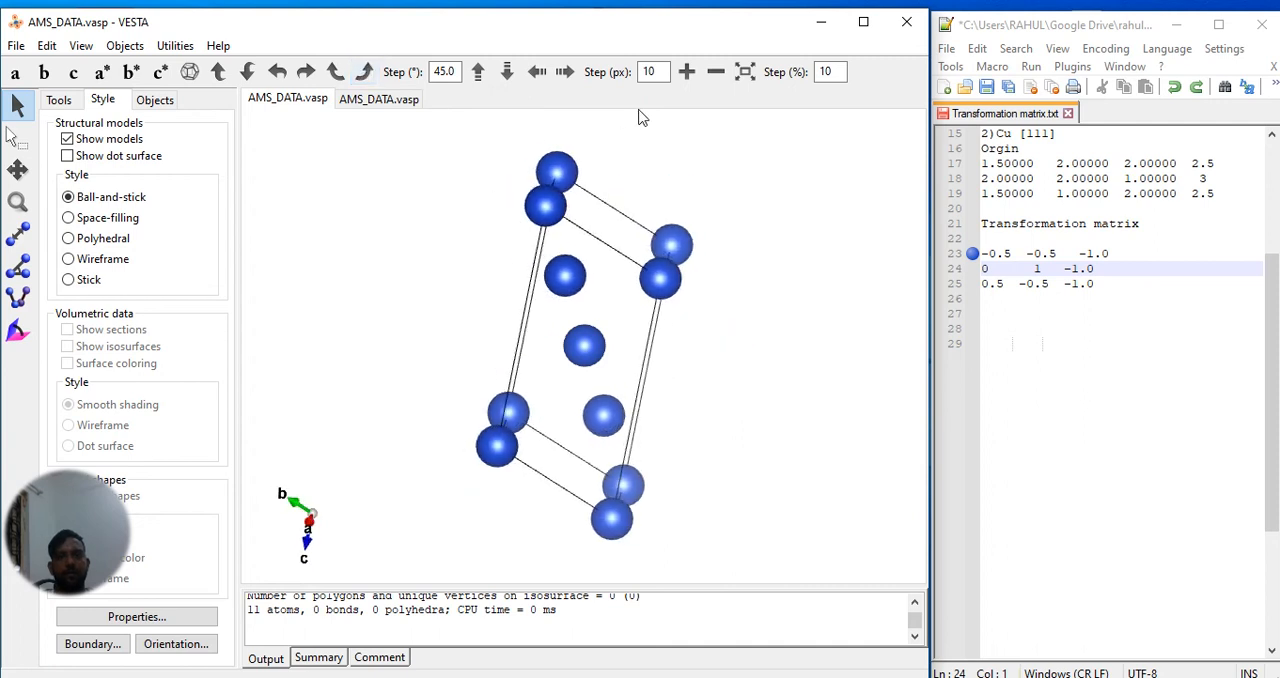
Step: Compare with the other Cu document, return to the first AMS_DATA.vasp structure and start editing its data
left_click(379, 99)
mouse_move(490, 237)
left_mouse_down()
mouse_move(375, 265)
mouse_move(580, 237)
mouse_move(695, 200)
mouse_move(532, 240)
mouse_move(428, 235)
left_mouse_up()
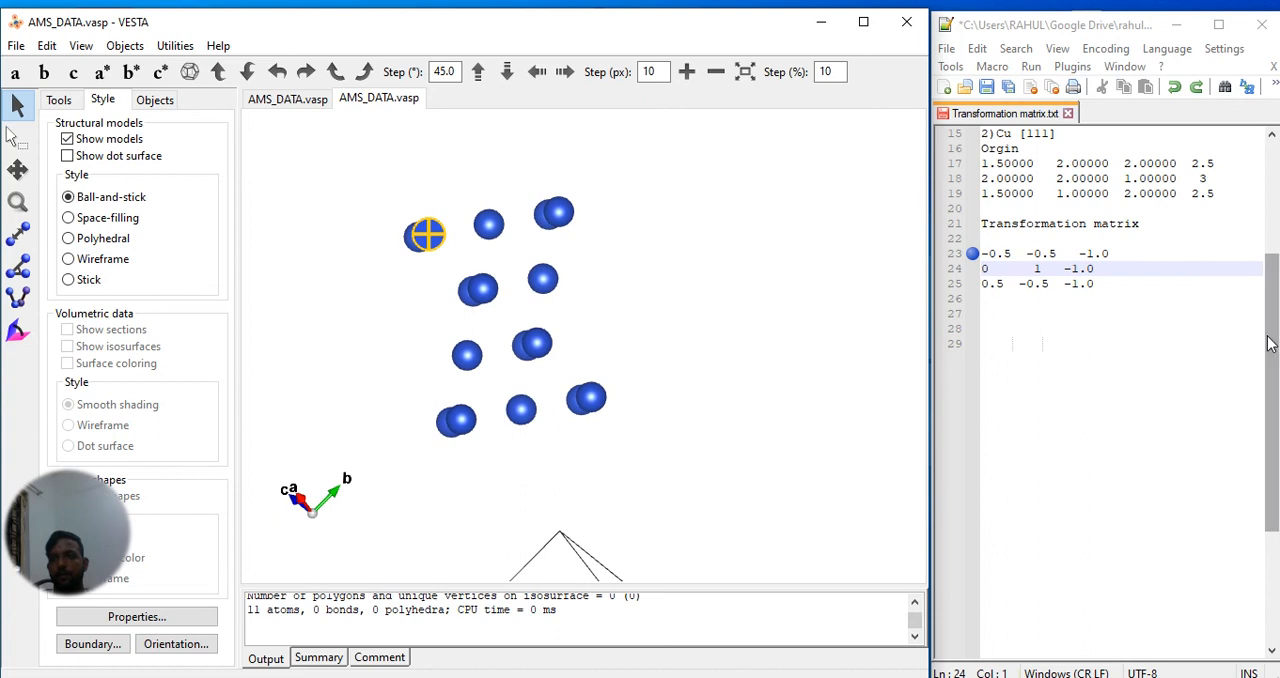
mouse_move(1270, 345)
left_mouse_down()
mouse_move(1256, 221)
mouse_move(1255, 330)
left_mouse_up()
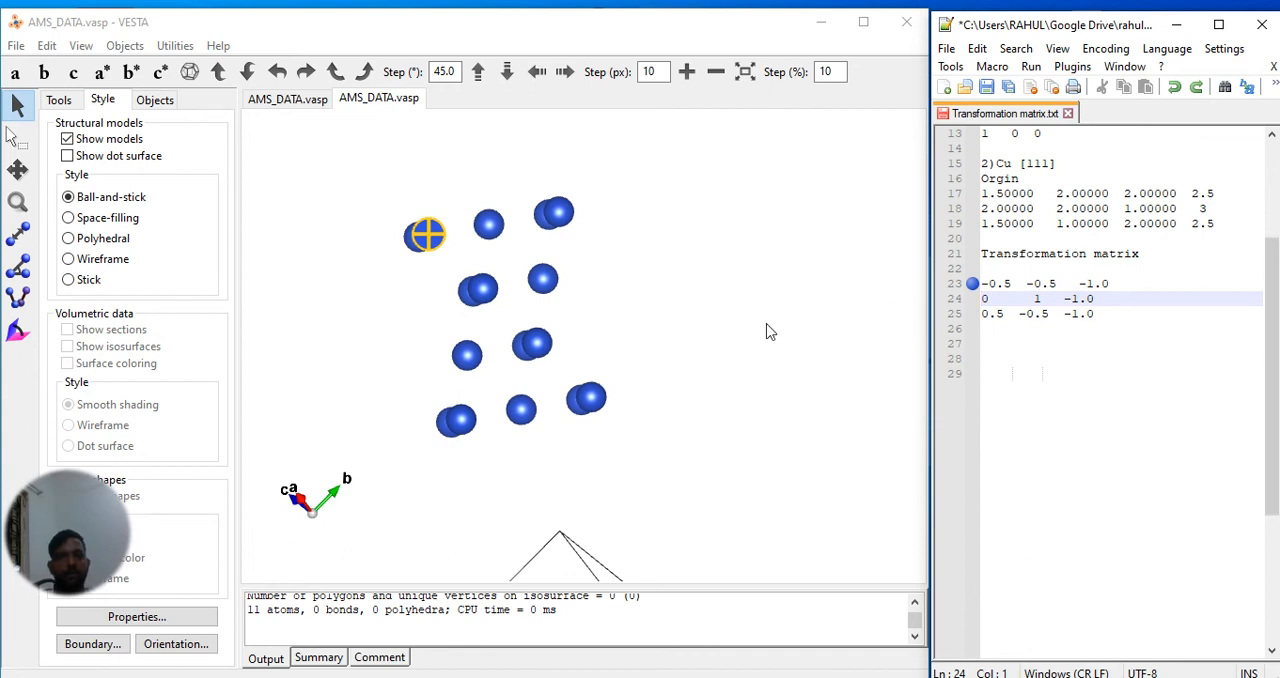
left_click(287, 98)
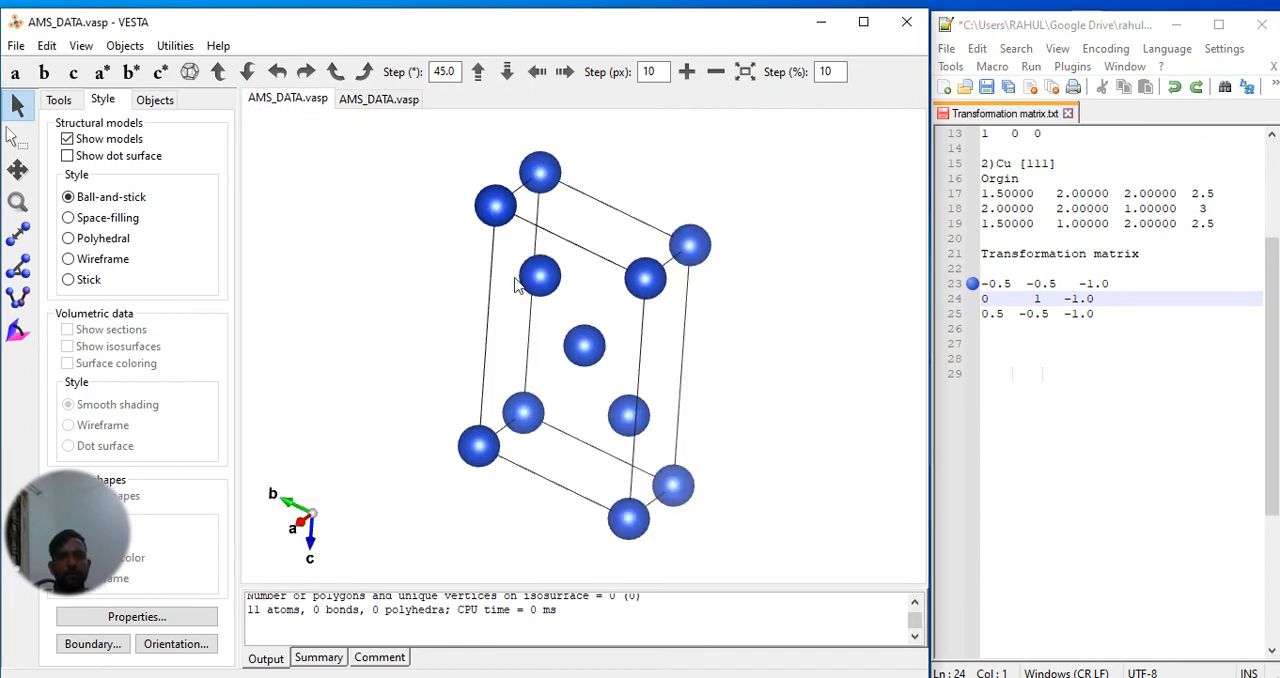
mouse_move(514, 284)
left_mouse_down()
mouse_move(510, 200)
mouse_move(535, 205)
left_mouse_up()
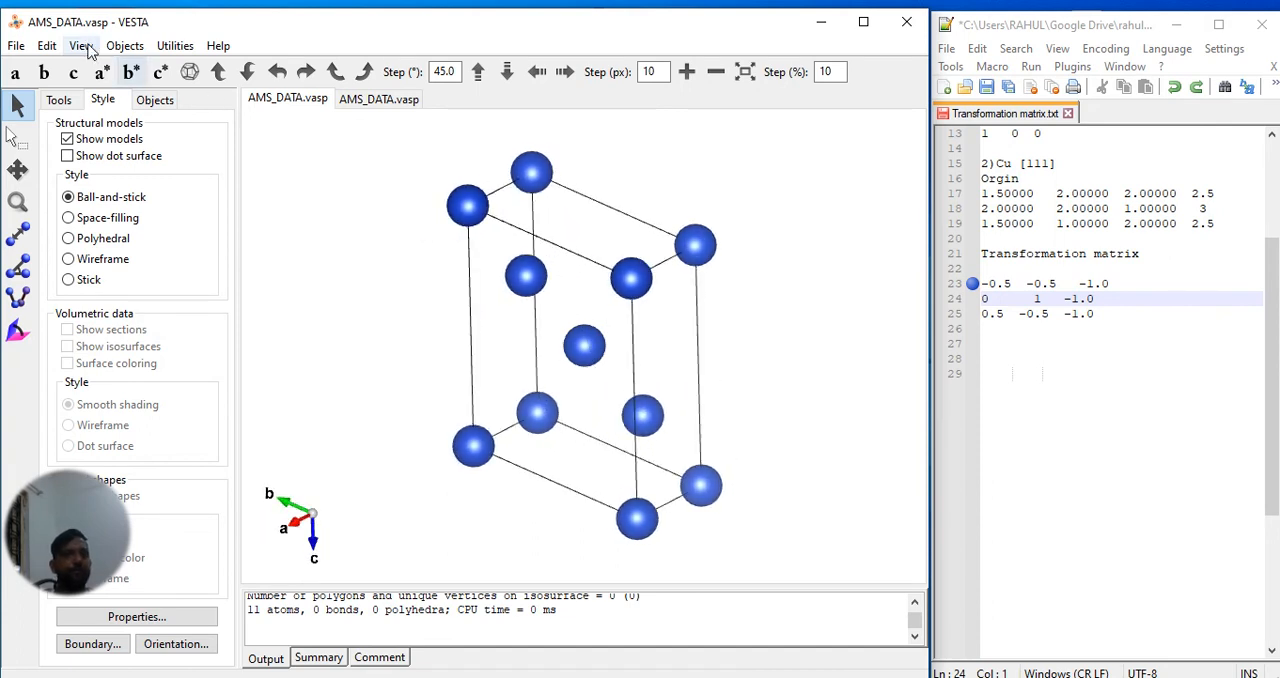
left_click(47, 45)
mouse_move(86, 115)
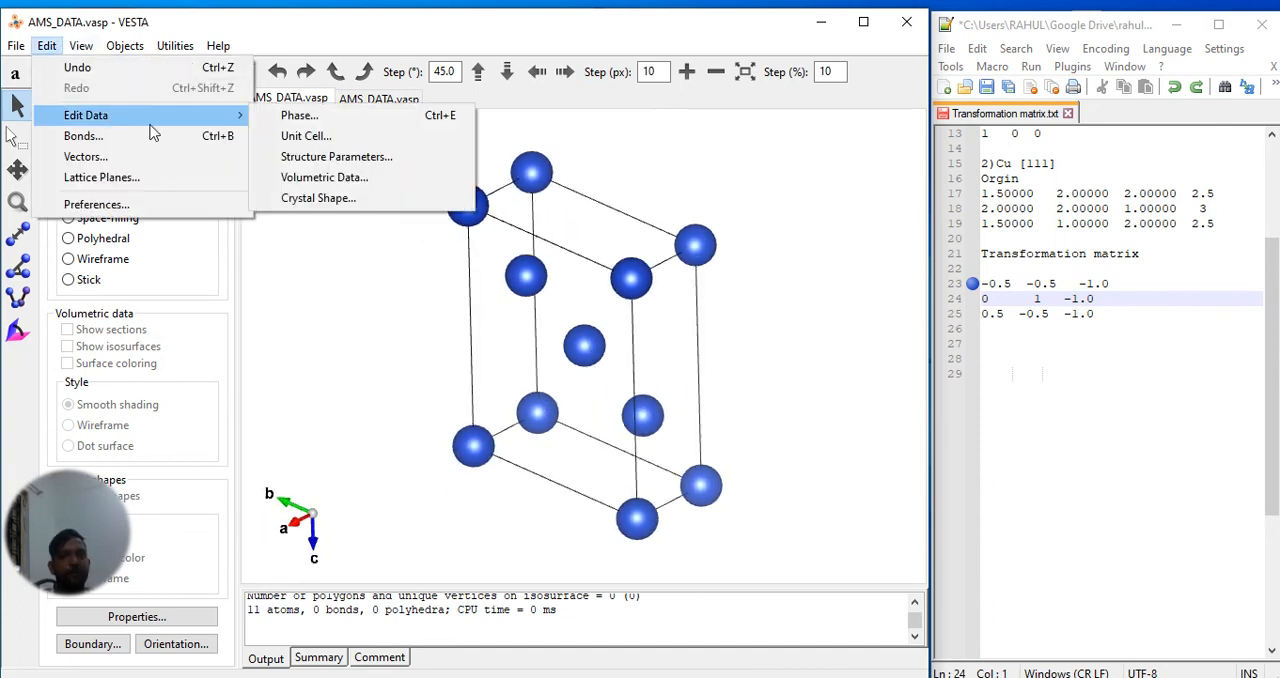
Step: Re-transform the cell with corrected rows -0.5 -0.5 -1 / 0 1 -1 / 0.5 -0.5 -1, accepting the volume change, giving 16 atoms
left_click(306, 135)
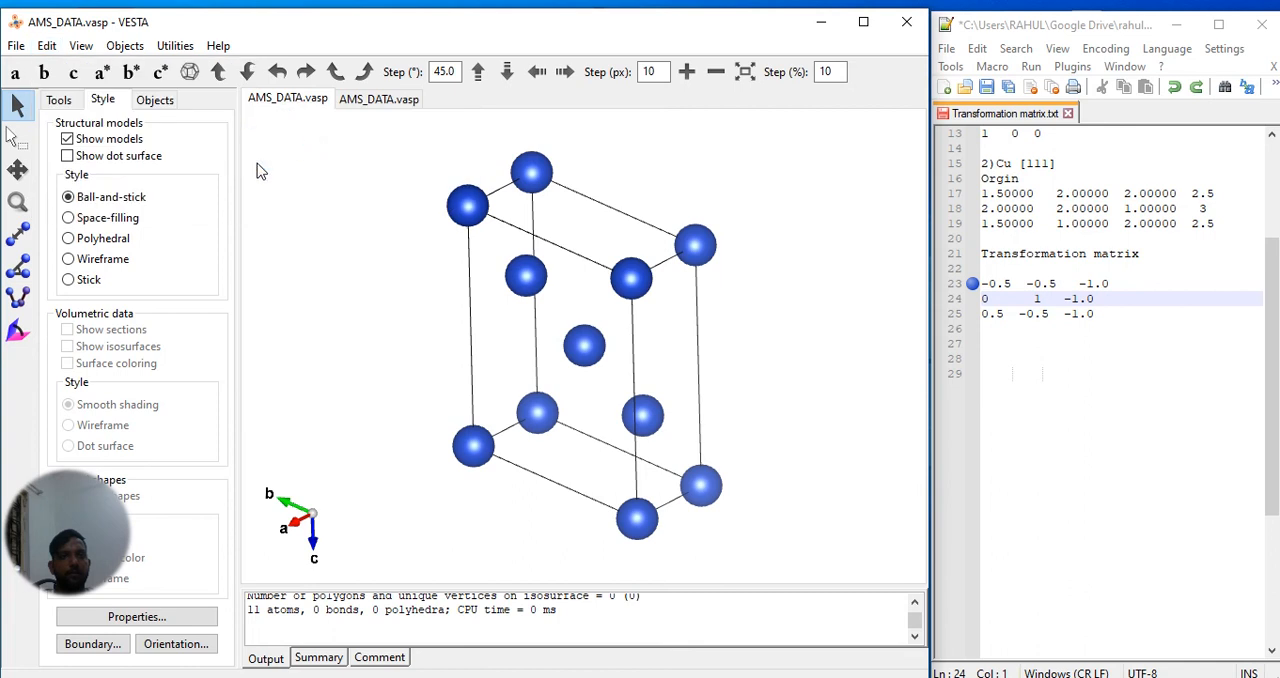
left_click(220, 381)
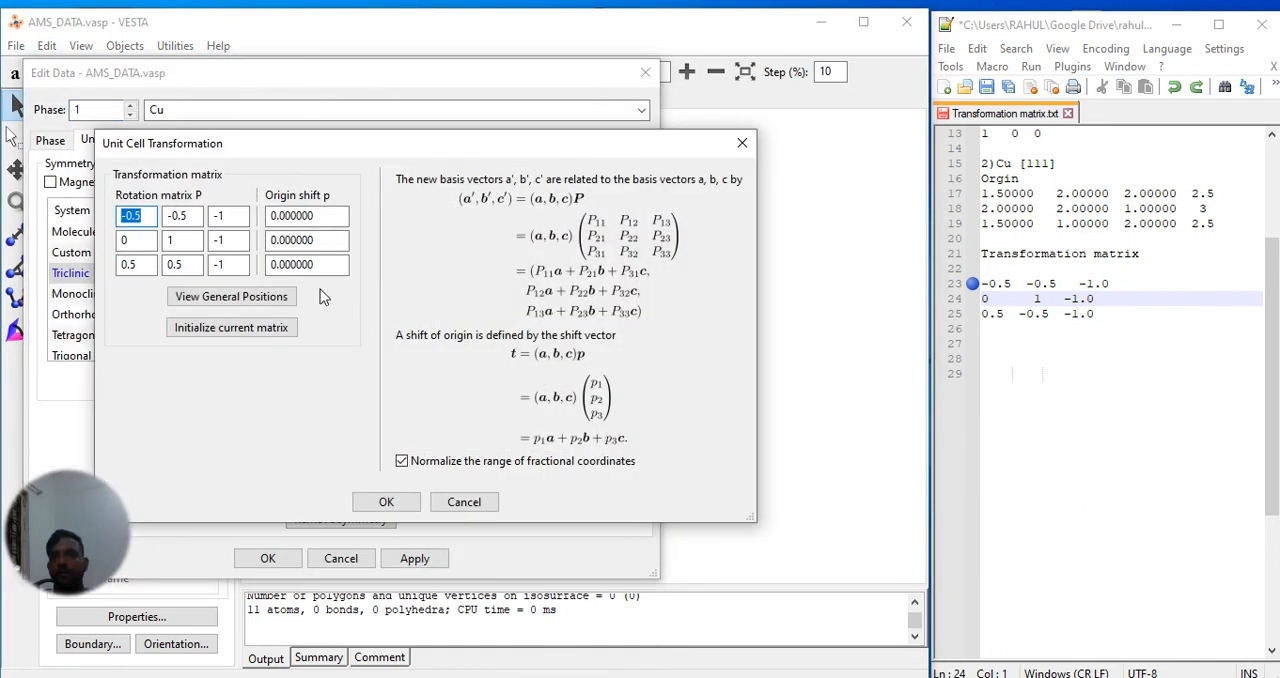
left_click(186, 216)
left_click(228, 216)
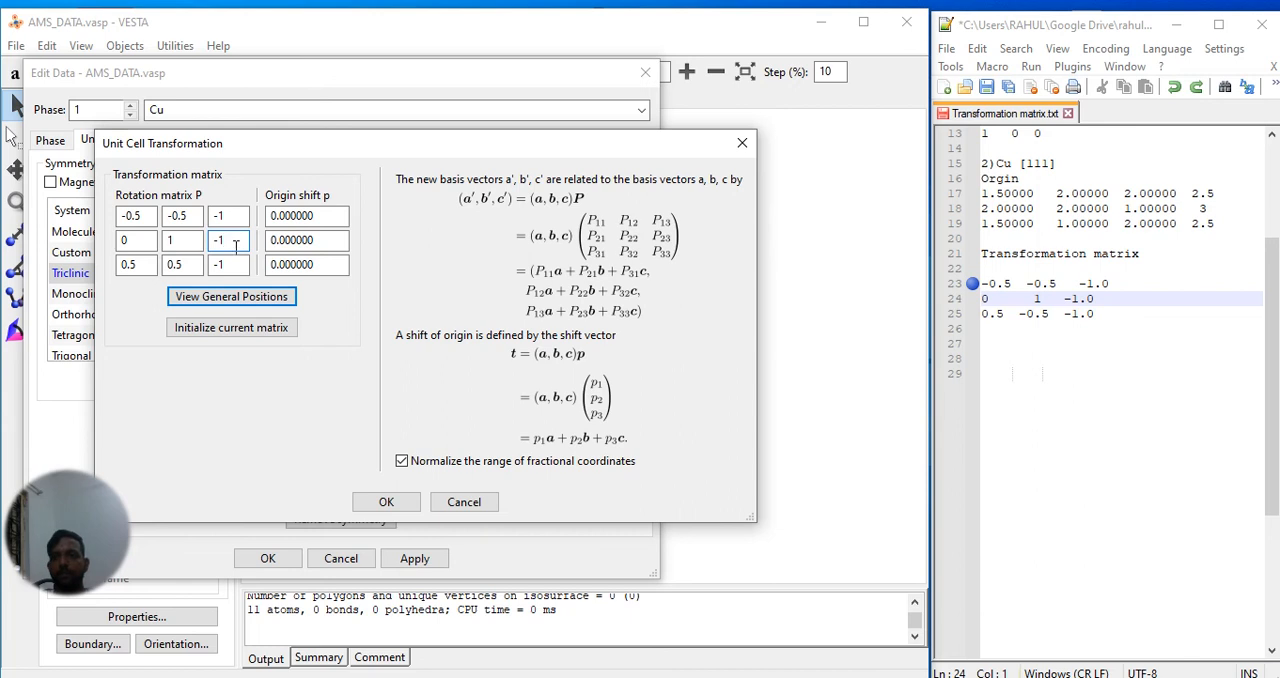
left_click(170, 264)
type("-0.5")
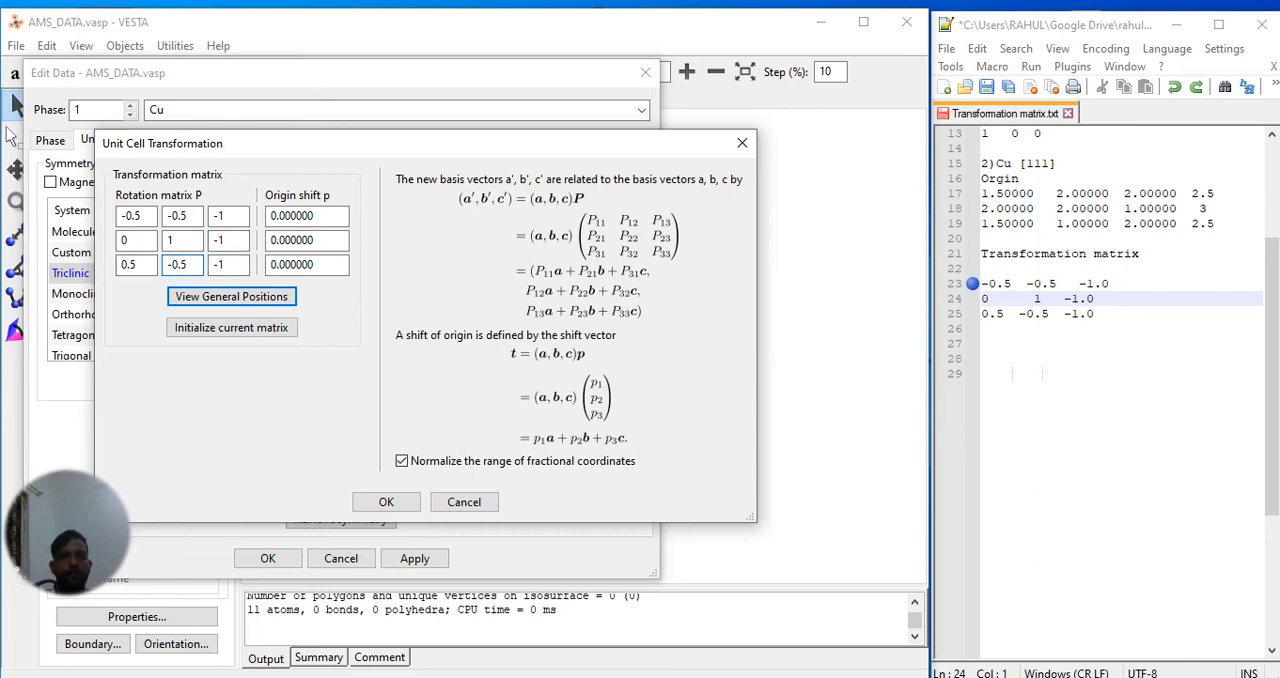
left_click(386, 502)
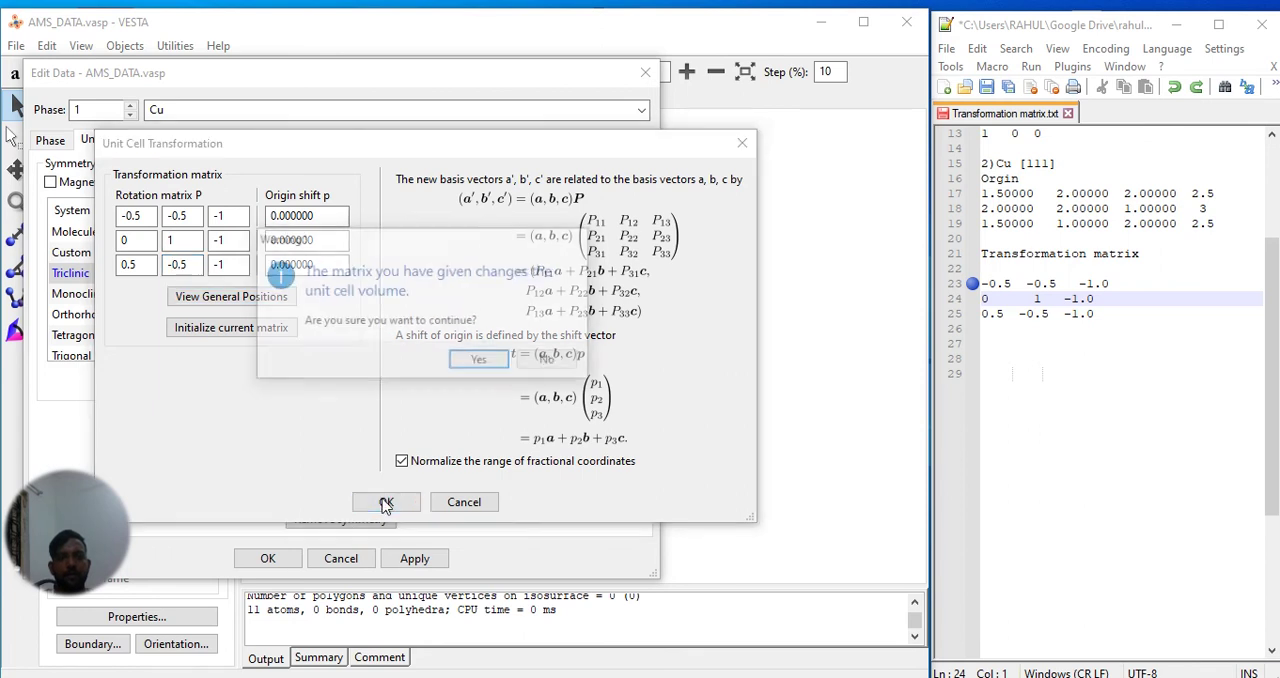
left_click(480, 361)
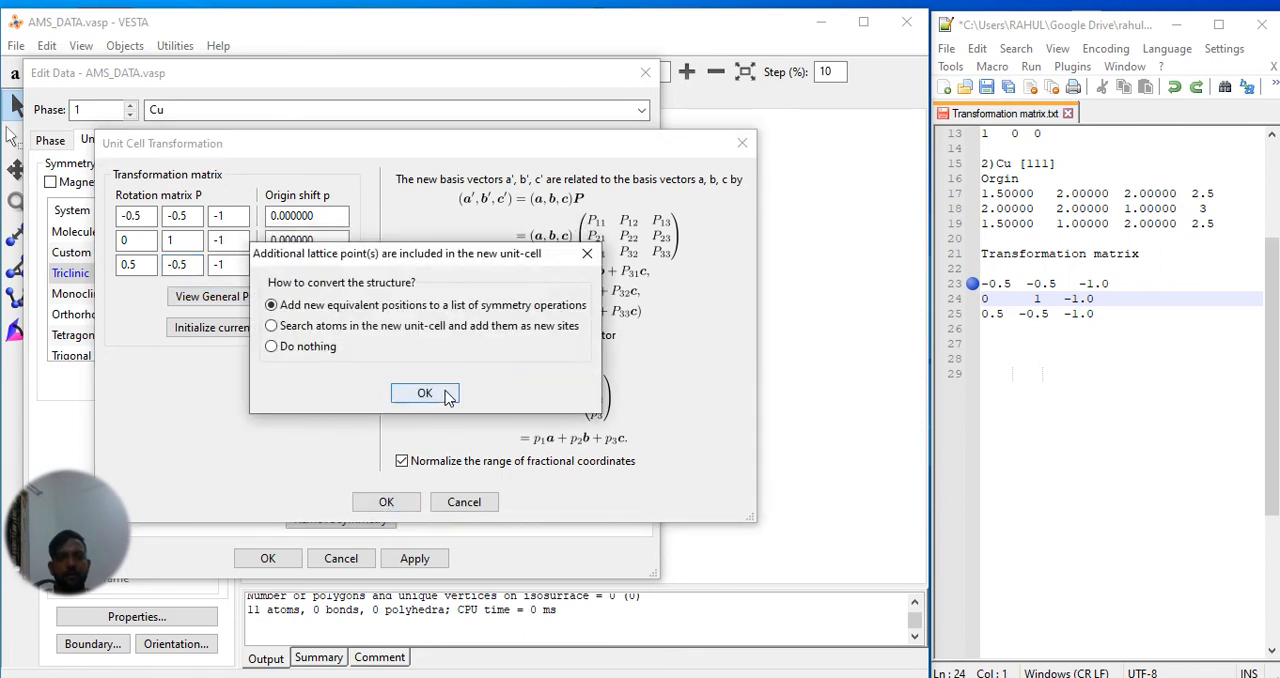
left_click(424, 393)
left_click(414, 558)
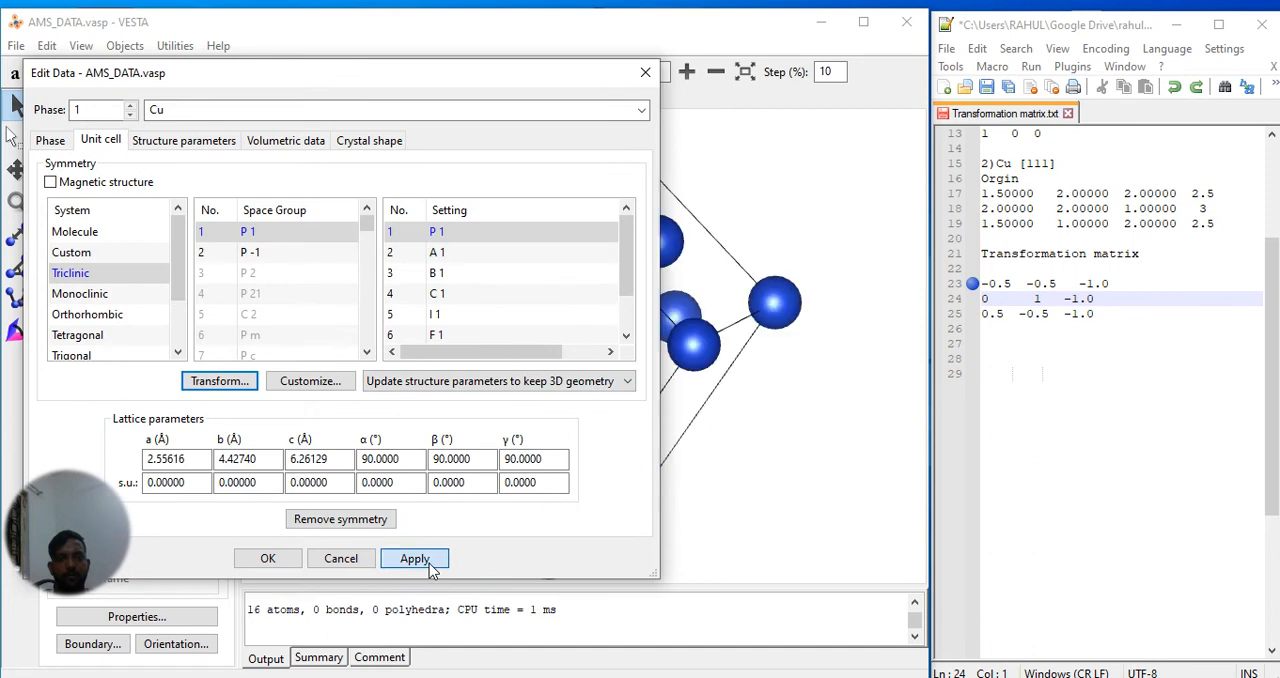
Step: Close the editor and rotate the 16-atom transformed cell about x and y to inspect its layers
left_click(268, 558)
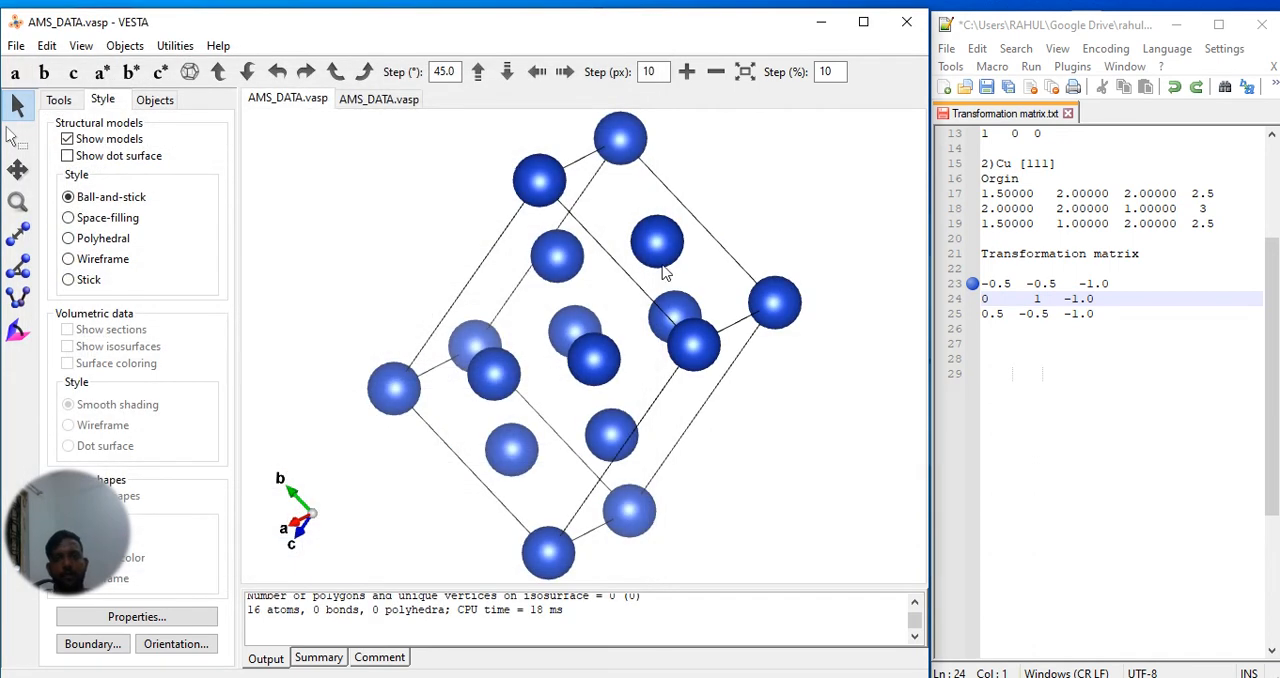
left_click_drag(665, 270, 500, 125)
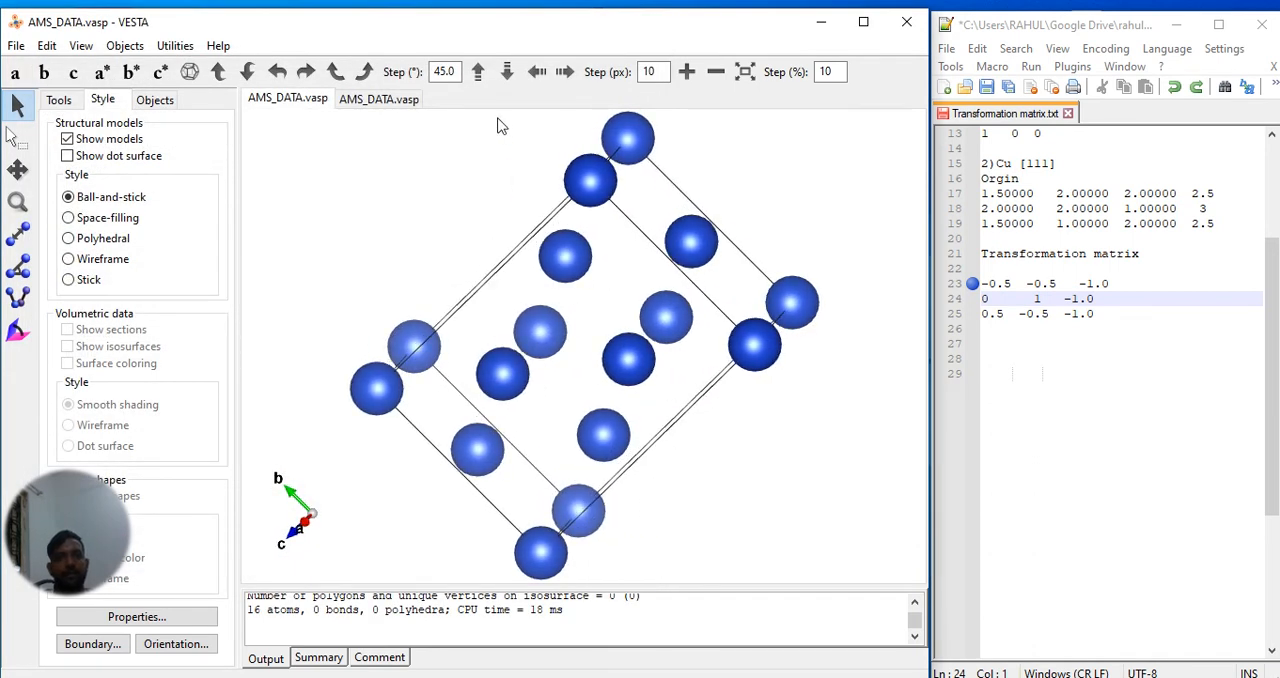
scroll(466, 195, "down", 2)
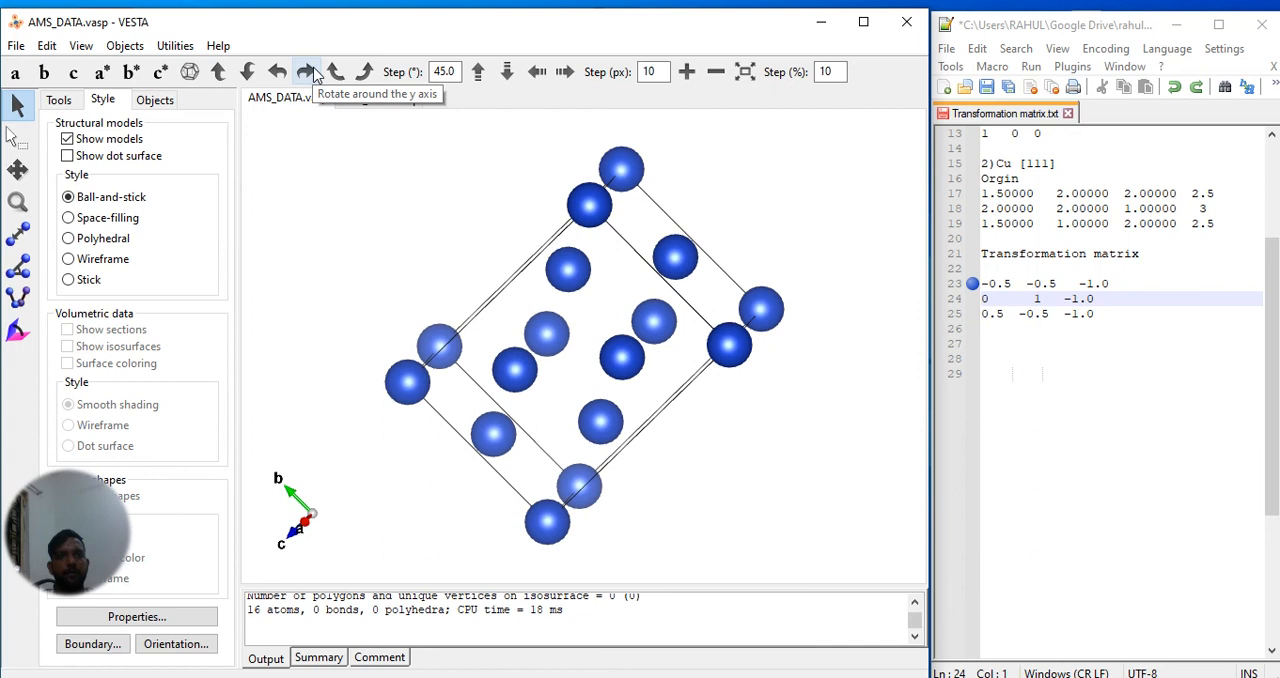
left_click(308, 72)
left_click(308, 72)
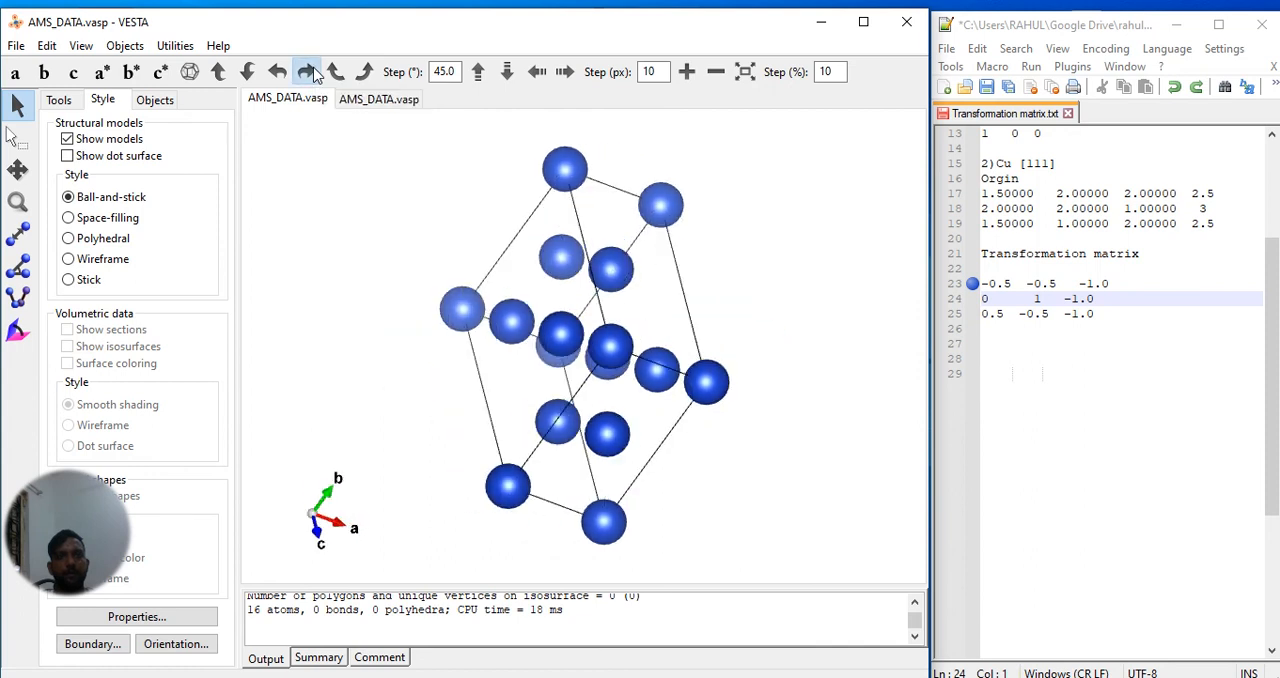
mouse_move(440, 160)
left_mouse_down()
mouse_move(500, 215)
mouse_move(708, 225)
left_mouse_up()
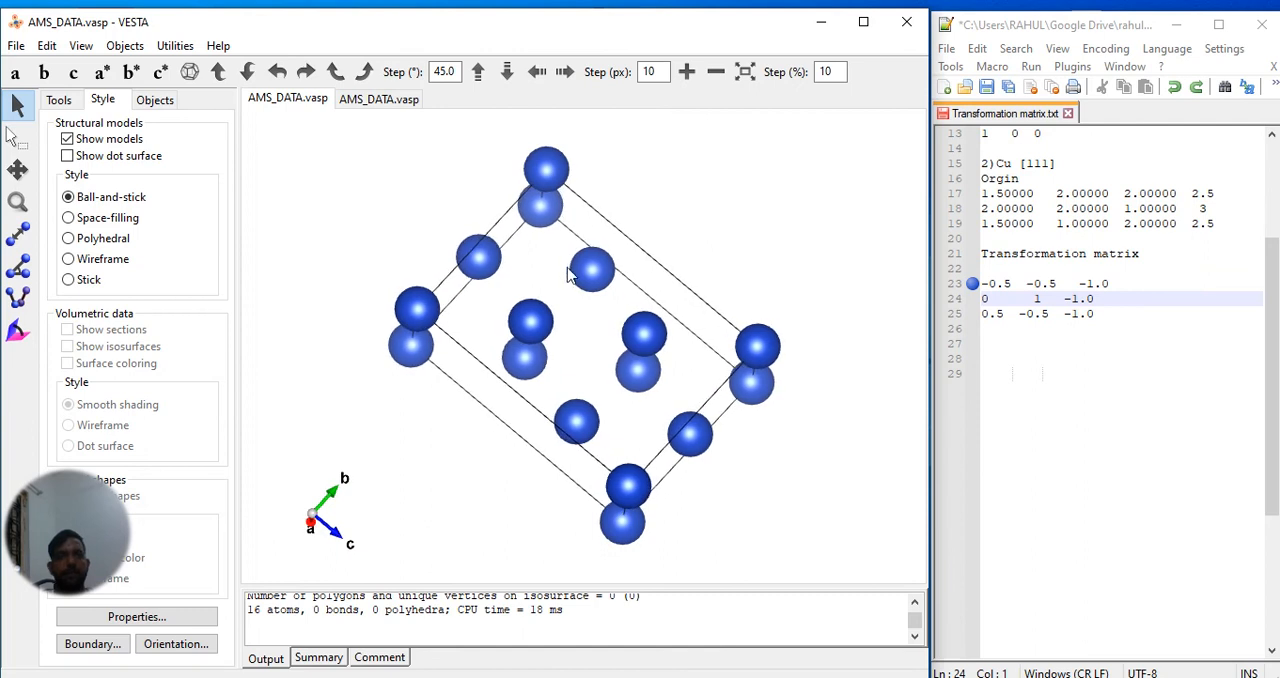
left_click(219, 72)
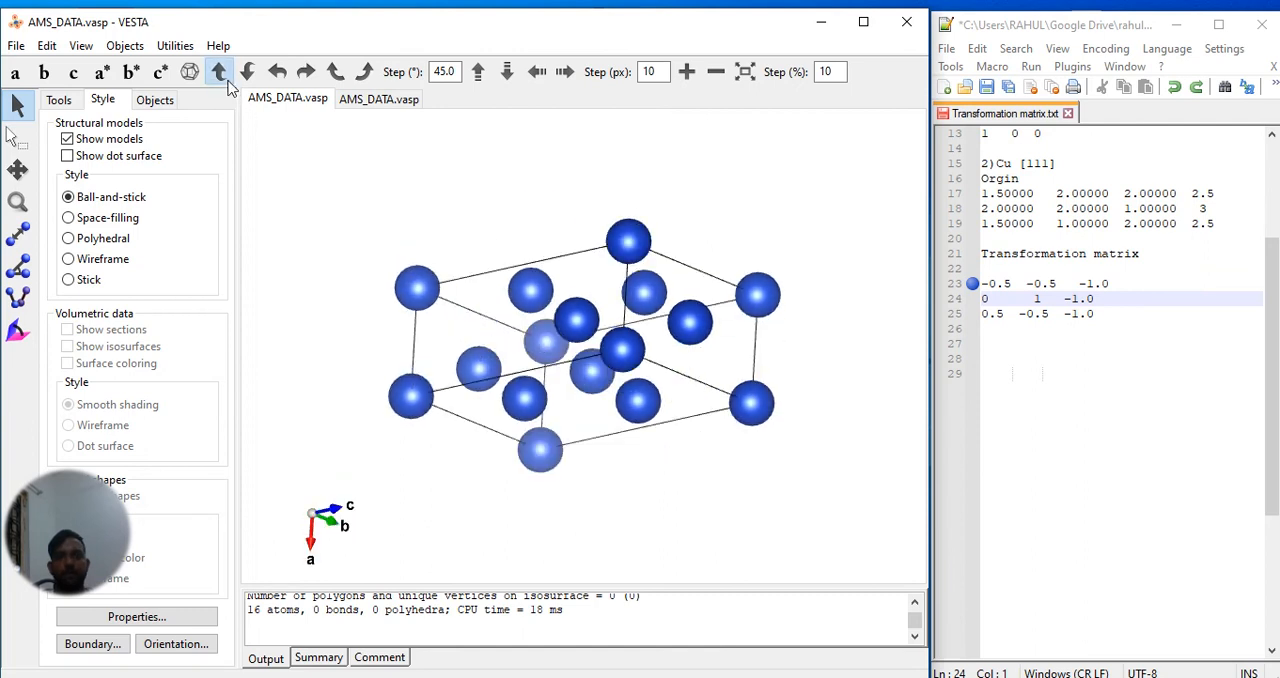
left_click(219, 72)
left_click(219, 72)
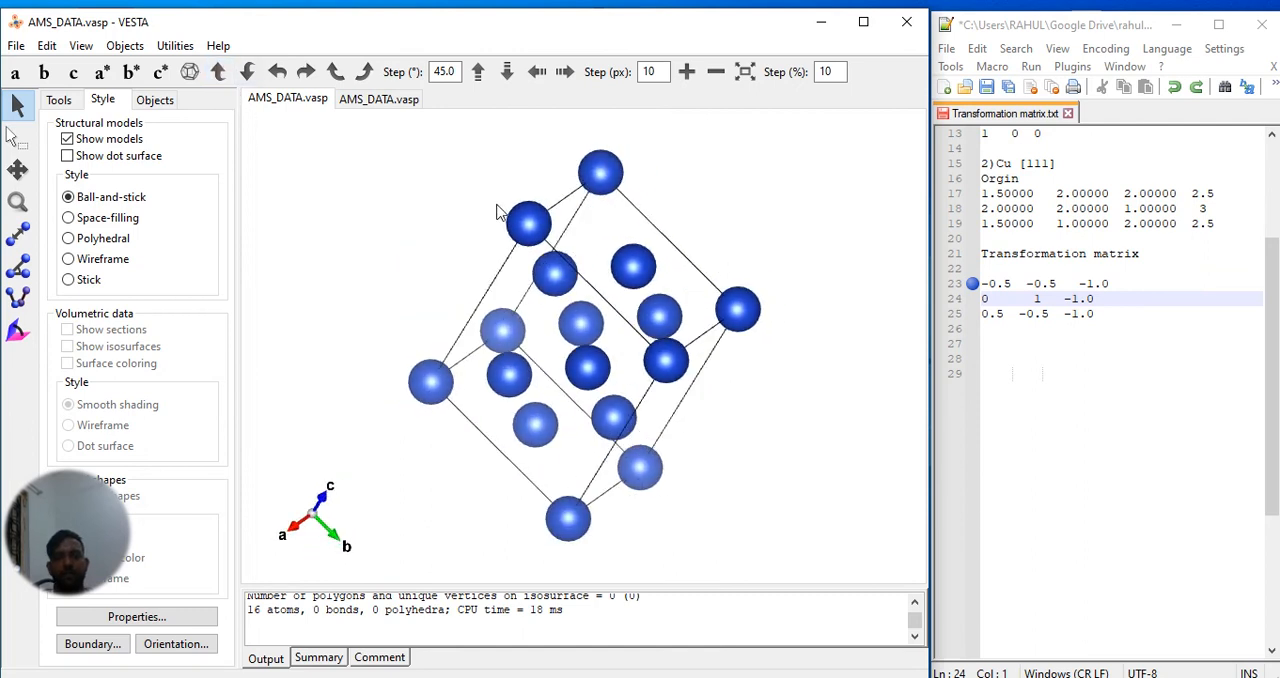
left_click(219, 72)
left_click_drag(508, 170, 571, 143)
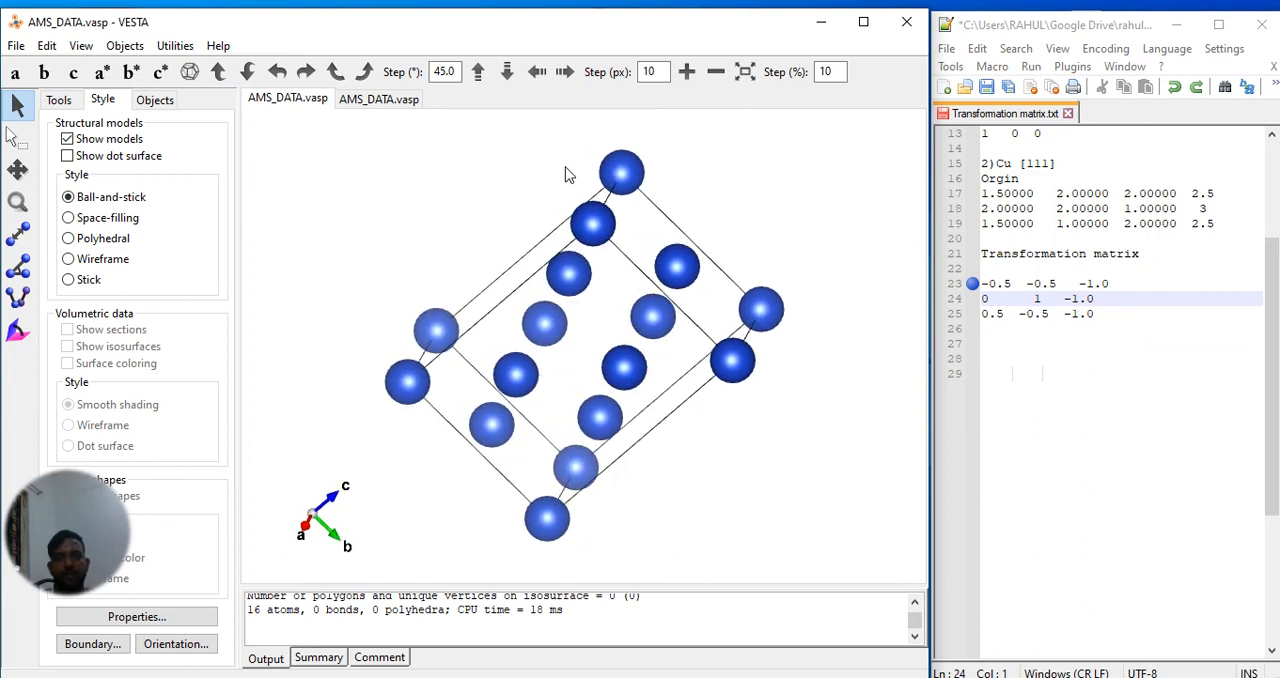
left_click_drag(655, 160, 647, 146)
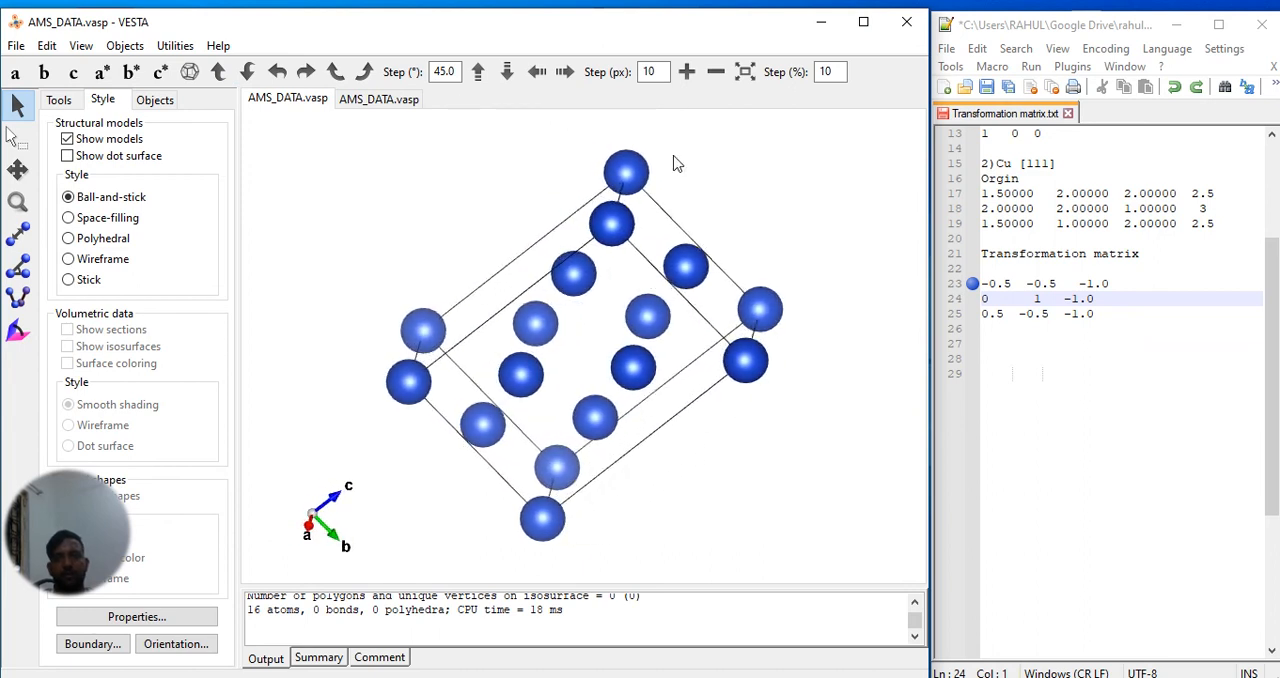
Step: Glance at the second structure, then turn the first cell by 45° and 90° steps
left_click(379, 99)
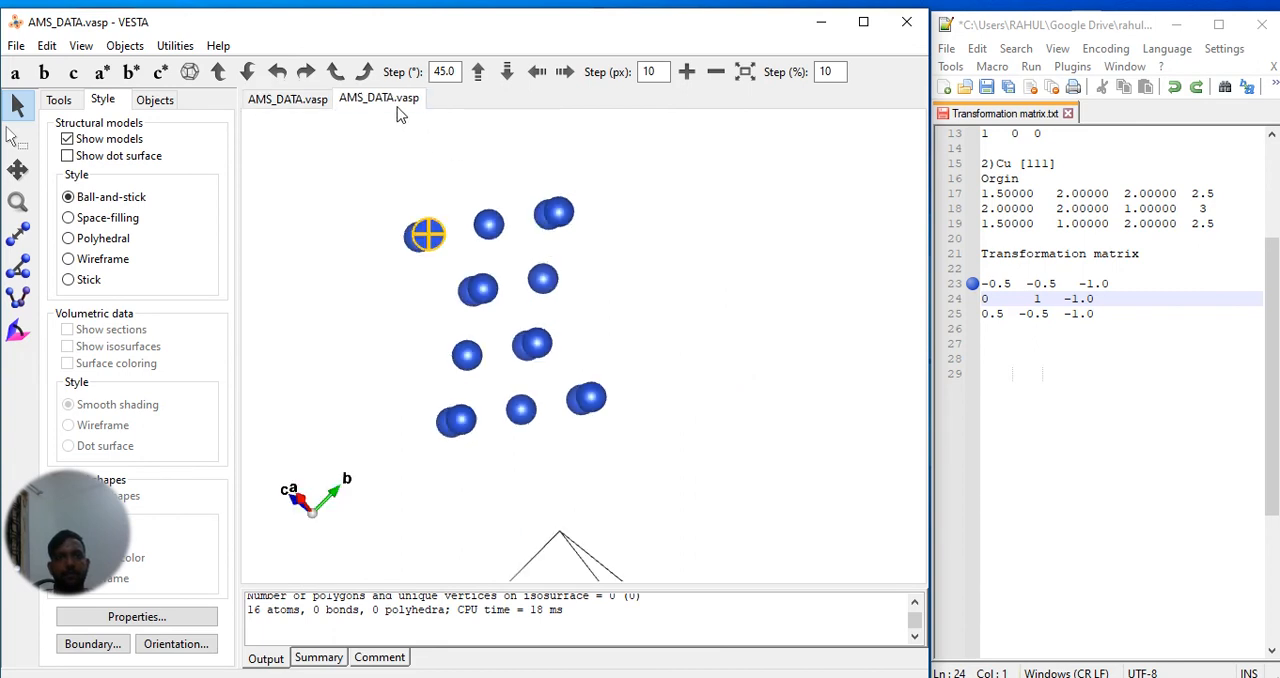
left_click_drag(566, 255, 430, 235)
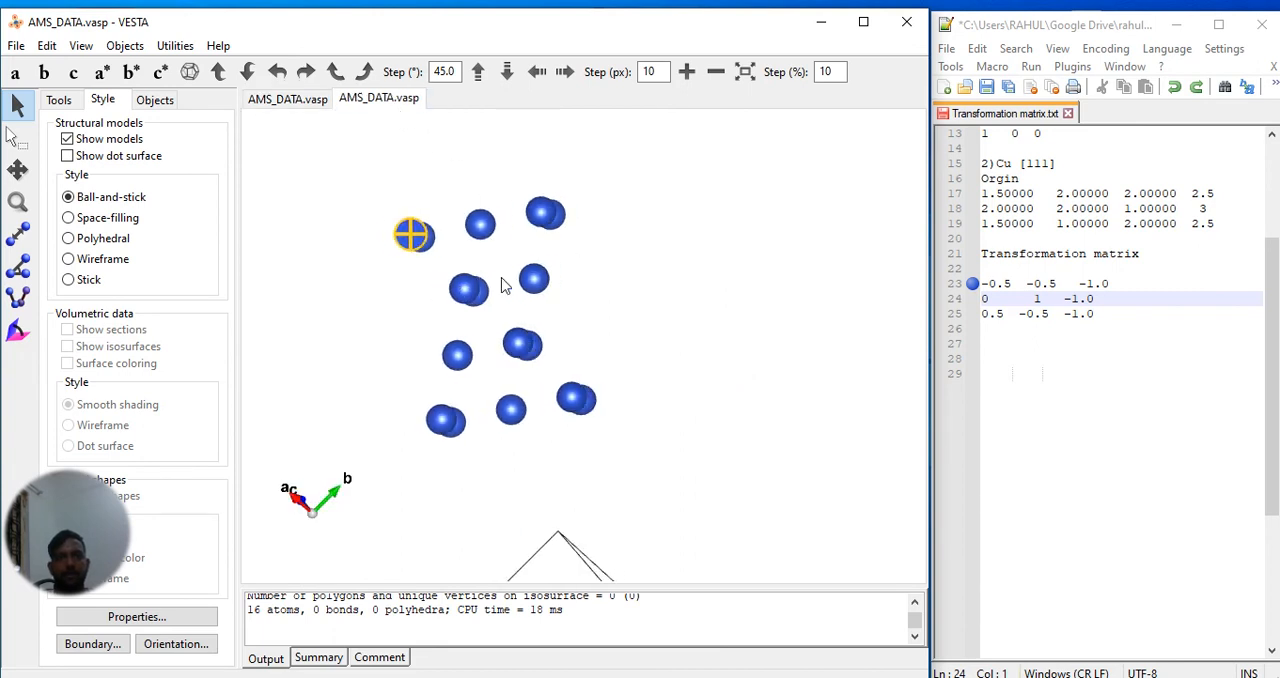
left_click(262, 104)
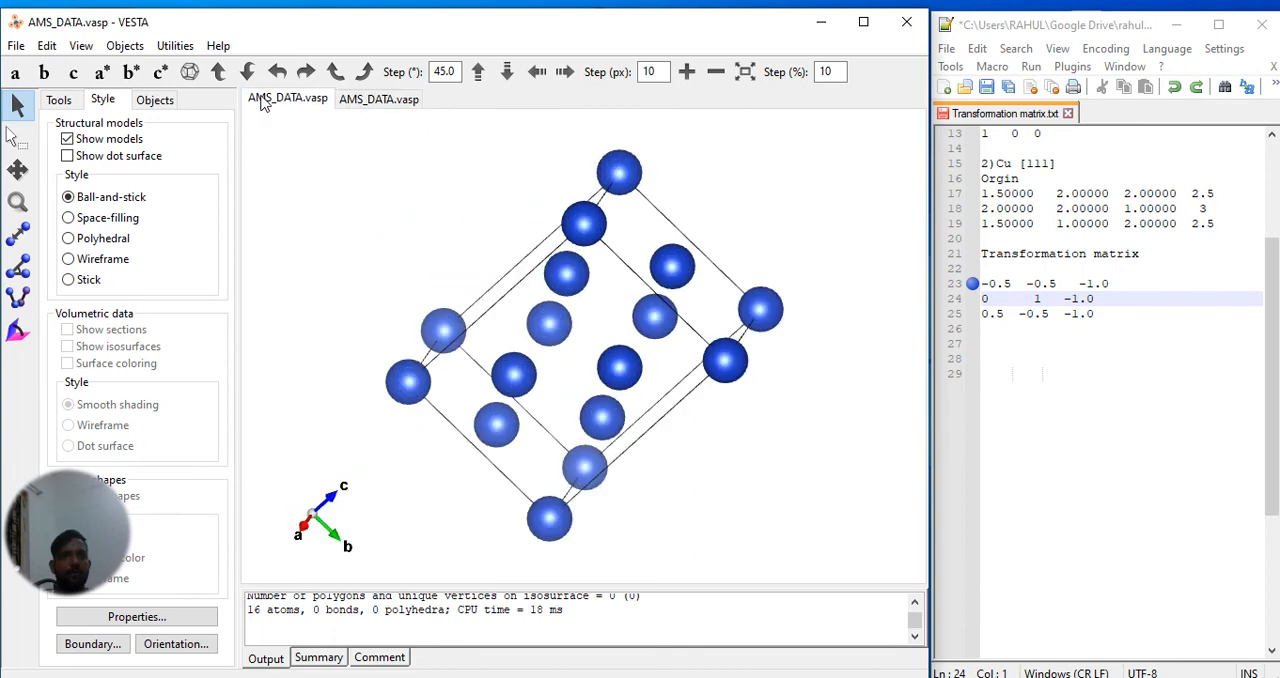
left_click(336, 72)
left_click(333, 72)
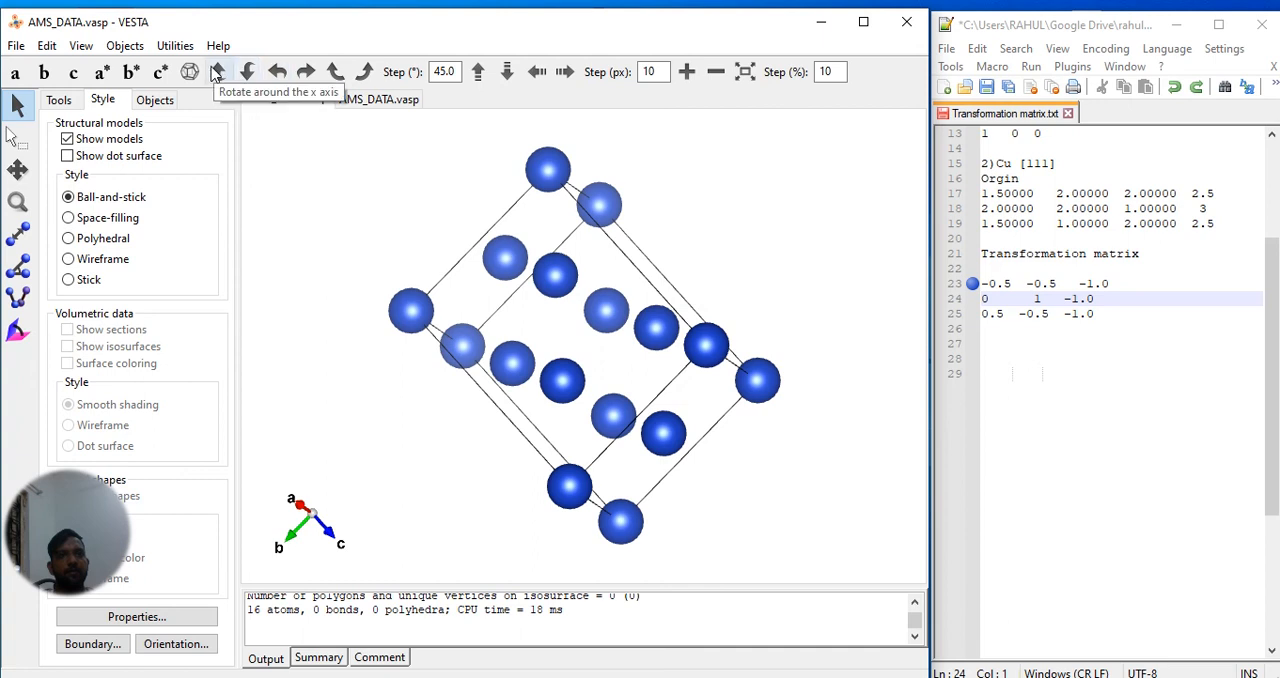
left_click(218, 72)
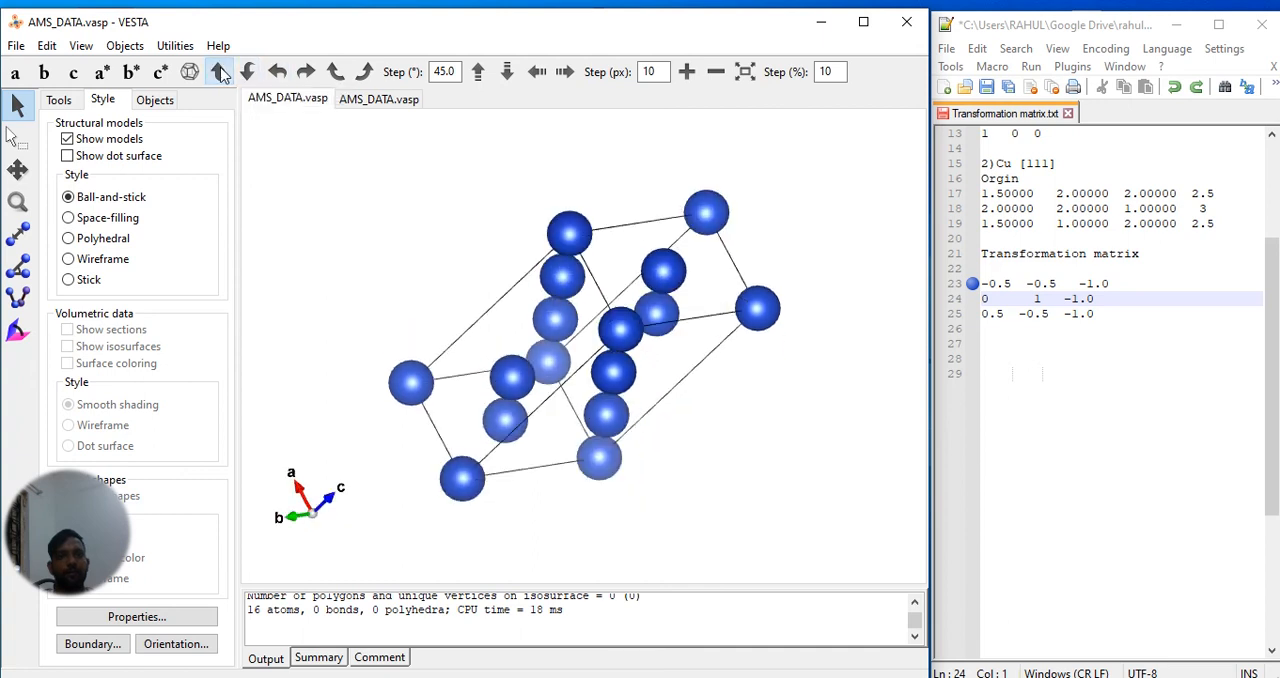
left_click(454, 72)
type("90")
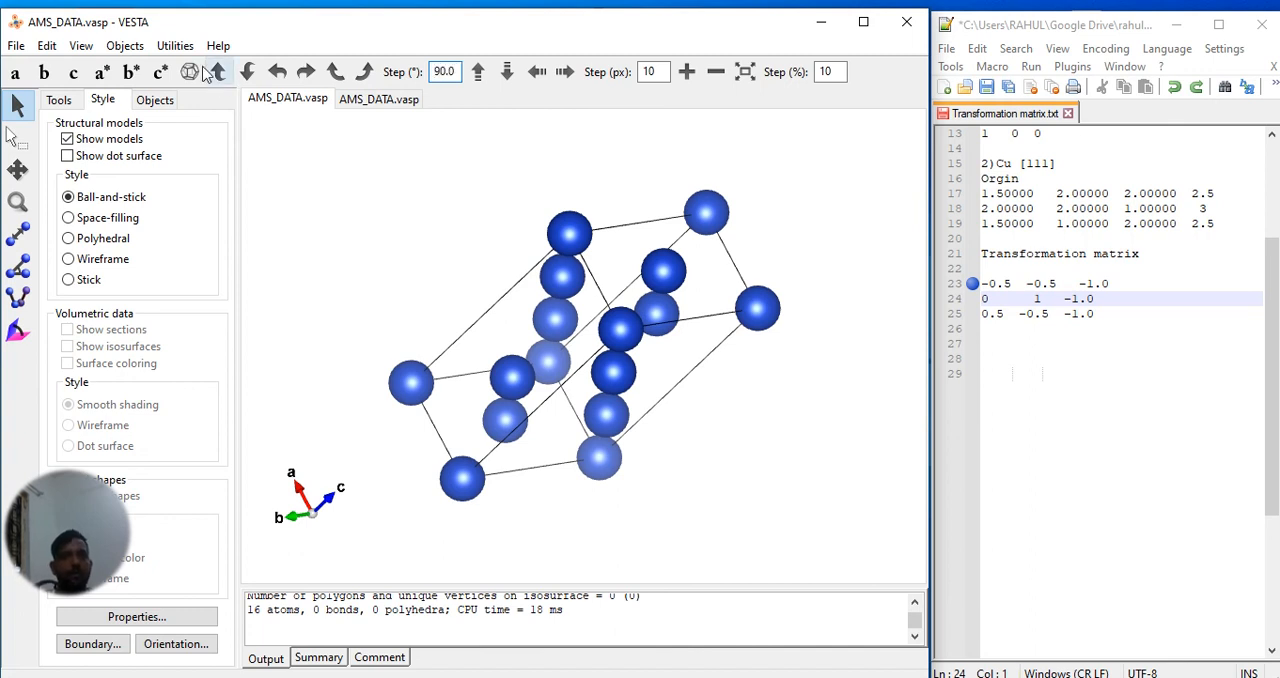
left_click(217, 72)
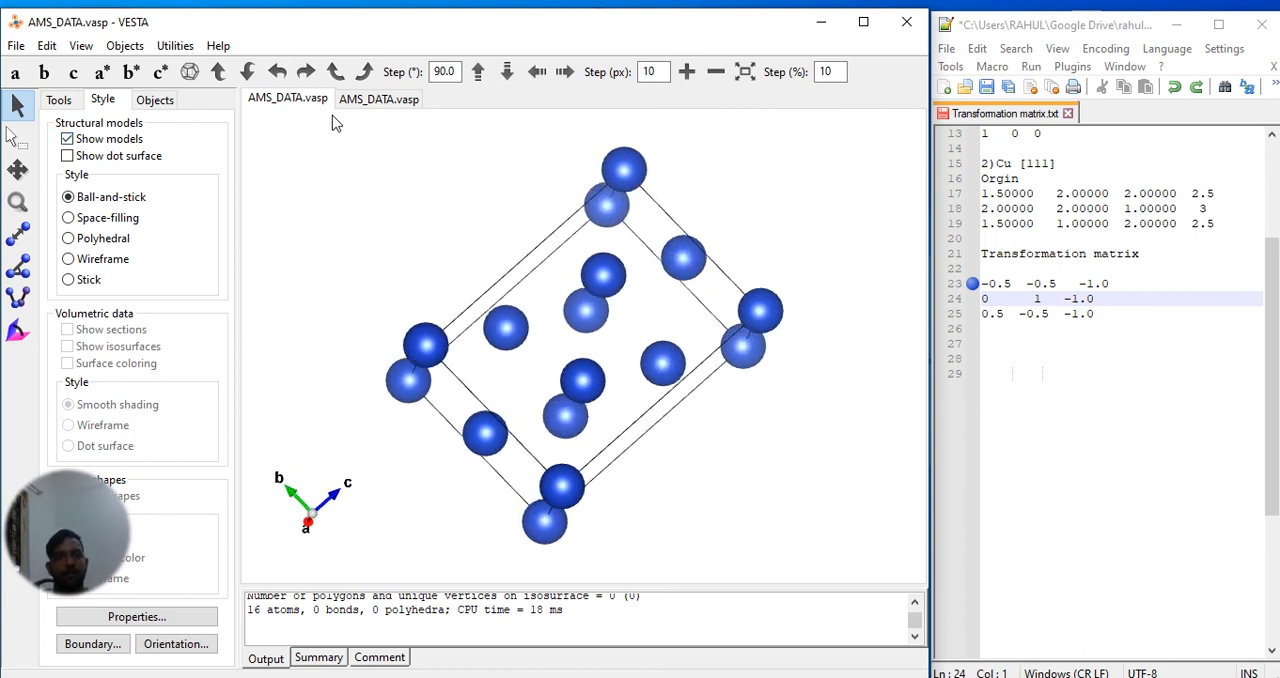
left_click(336, 71)
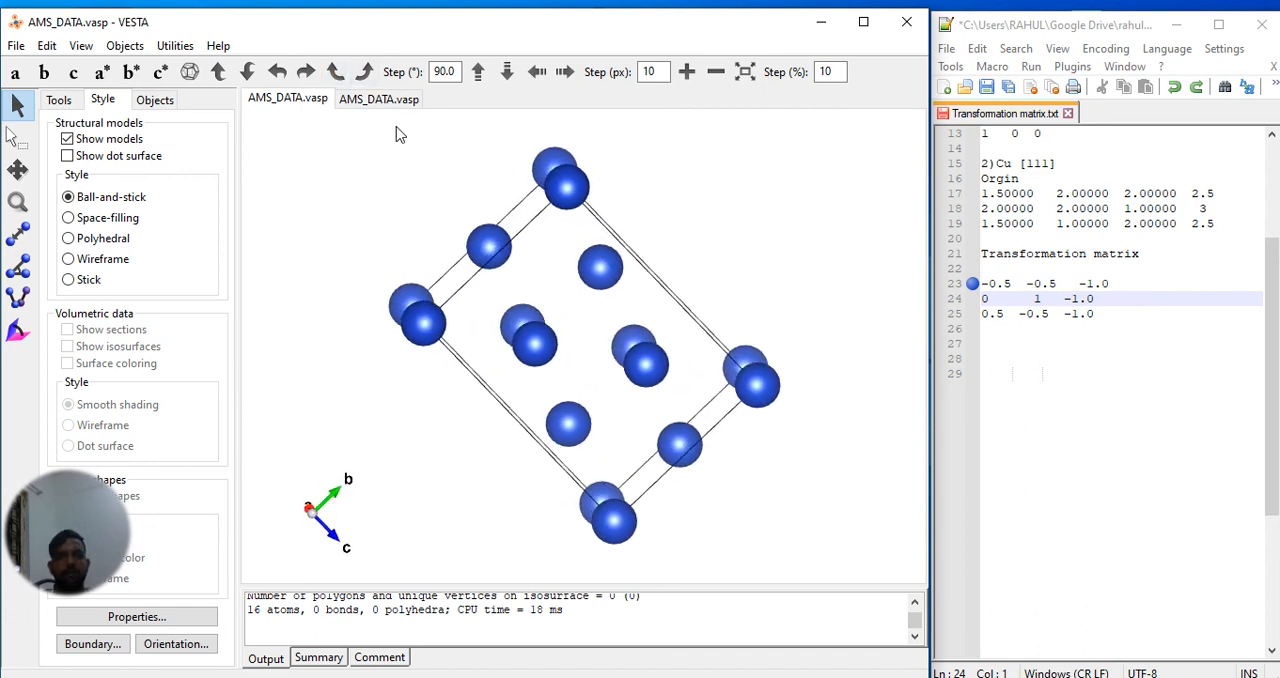
Step: Switch between the second and original AMS_DATA.vasp documents, rotating each to compare their cells
left_click(379, 99)
mouse_move(527, 273)
left_mouse_down()
mouse_move(545, 260)
mouse_move(490, 292)
left_mouse_up()
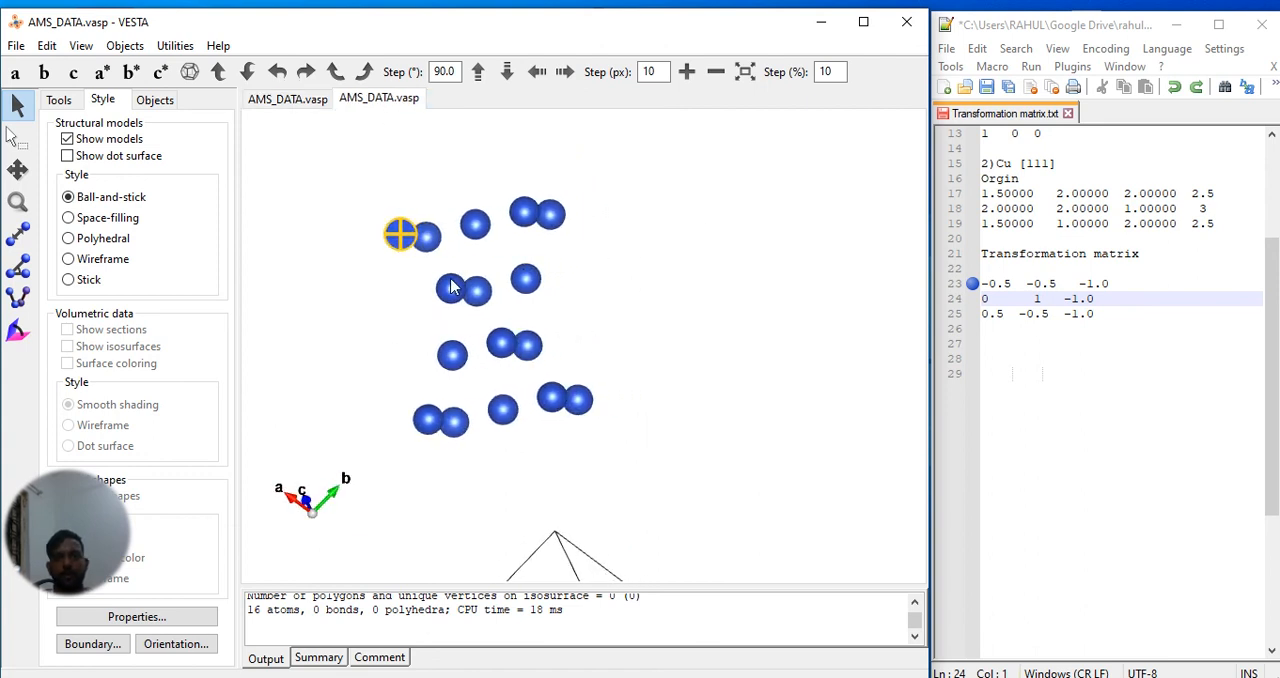
left_click_drag(601, 367, 638, 363)
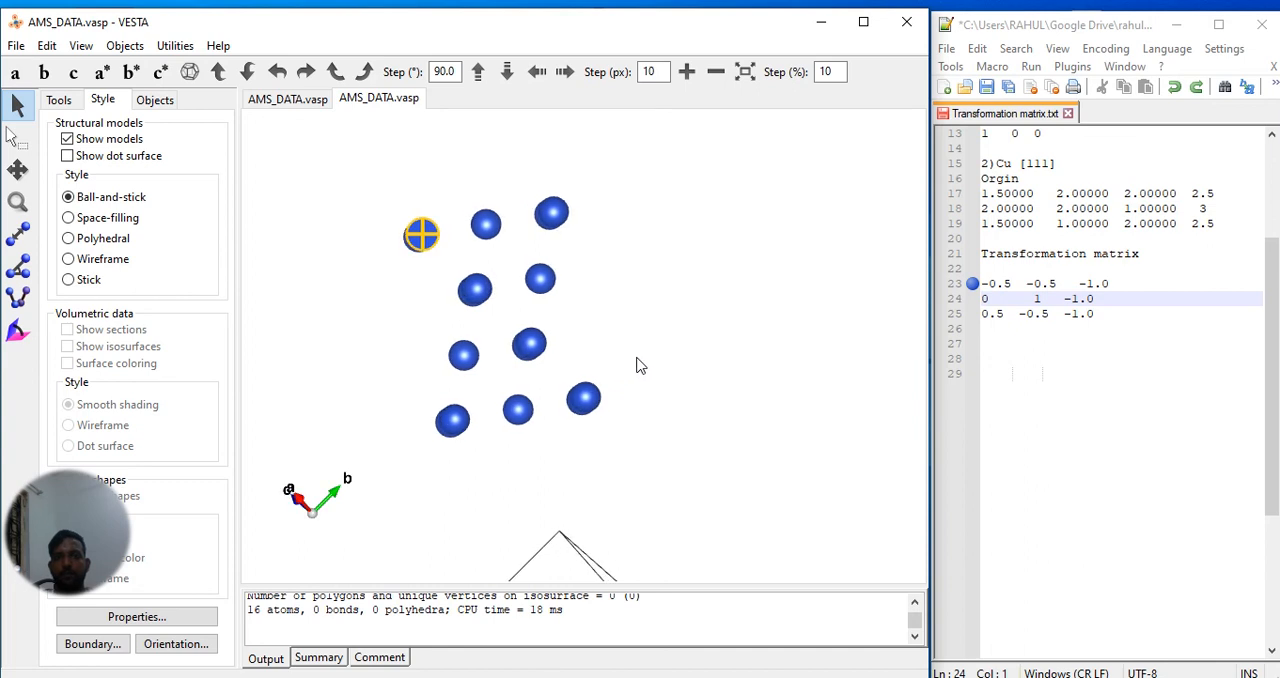
left_click(296, 100)
left_click_drag(521, 262, 521, 273)
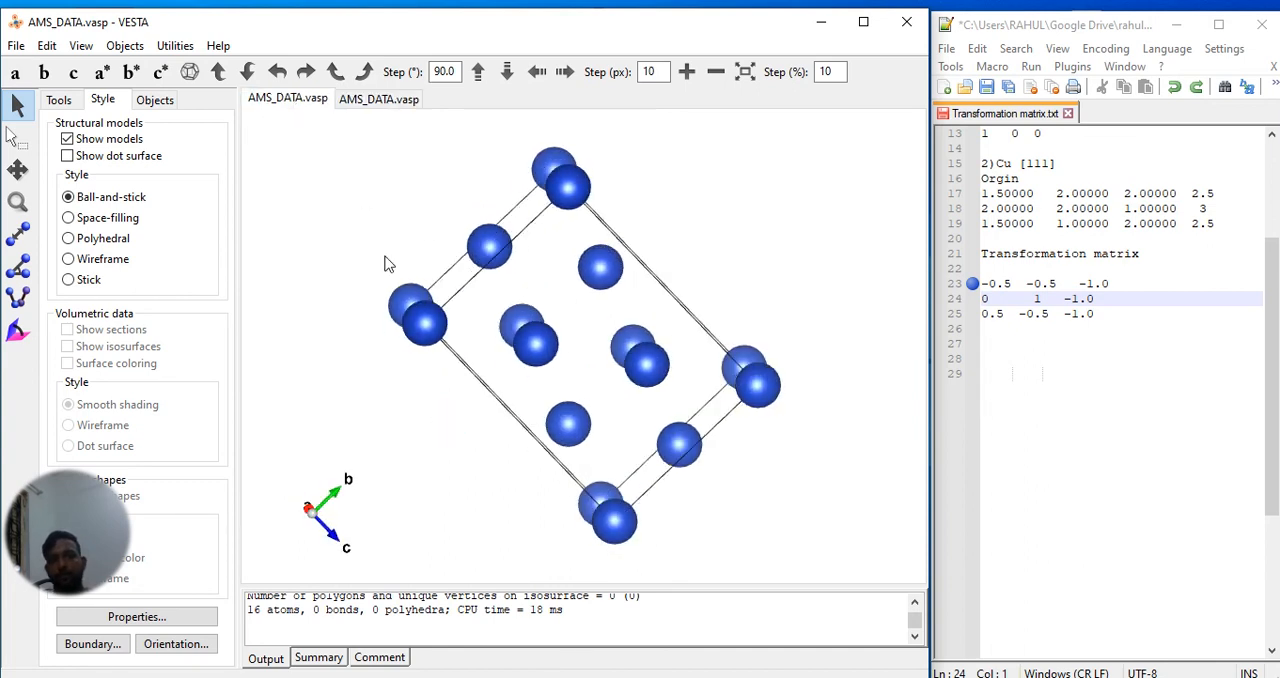
Step: View the Cu cell straight down c, then along a with a slight tilt for depth
left_click(73, 72)
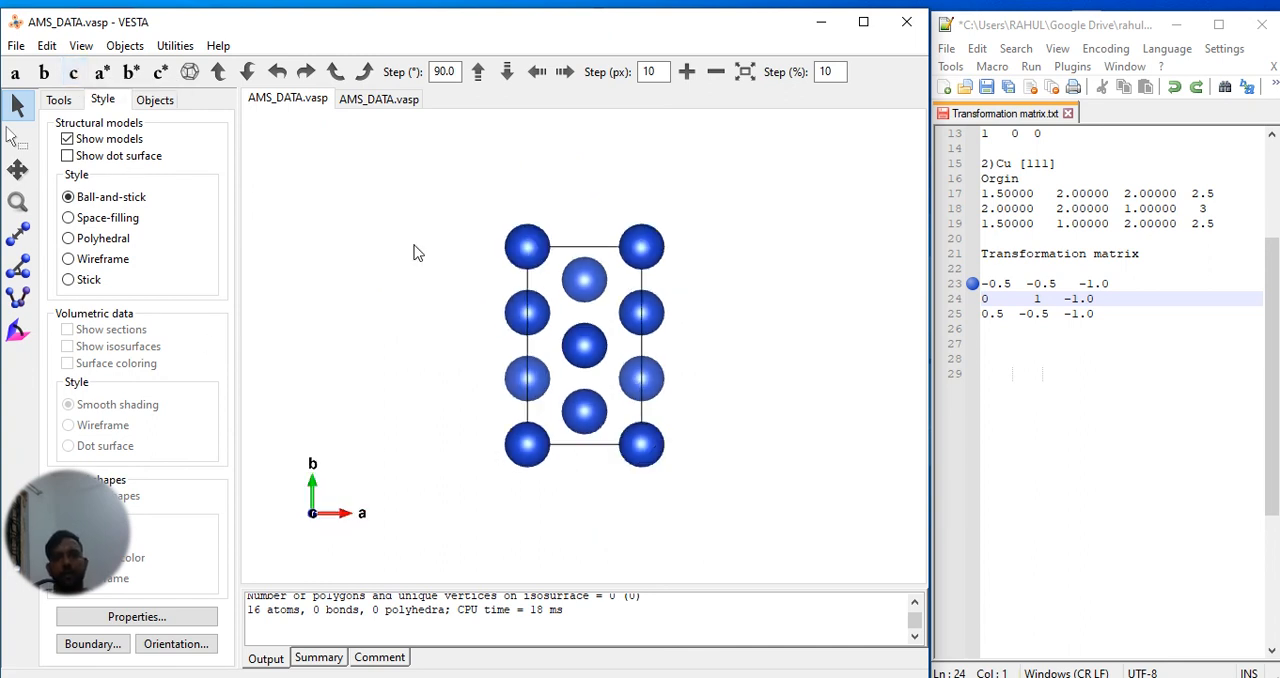
left_click_drag(418, 252, 410, 256)
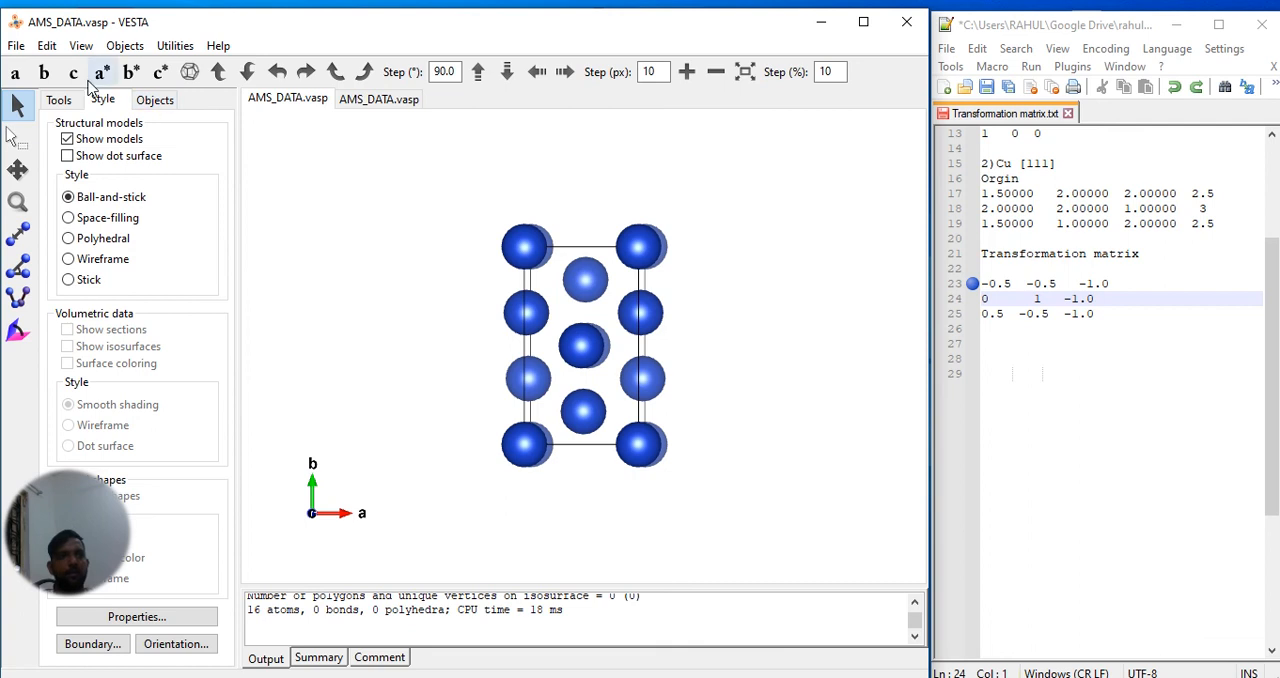
left_click(14, 72)
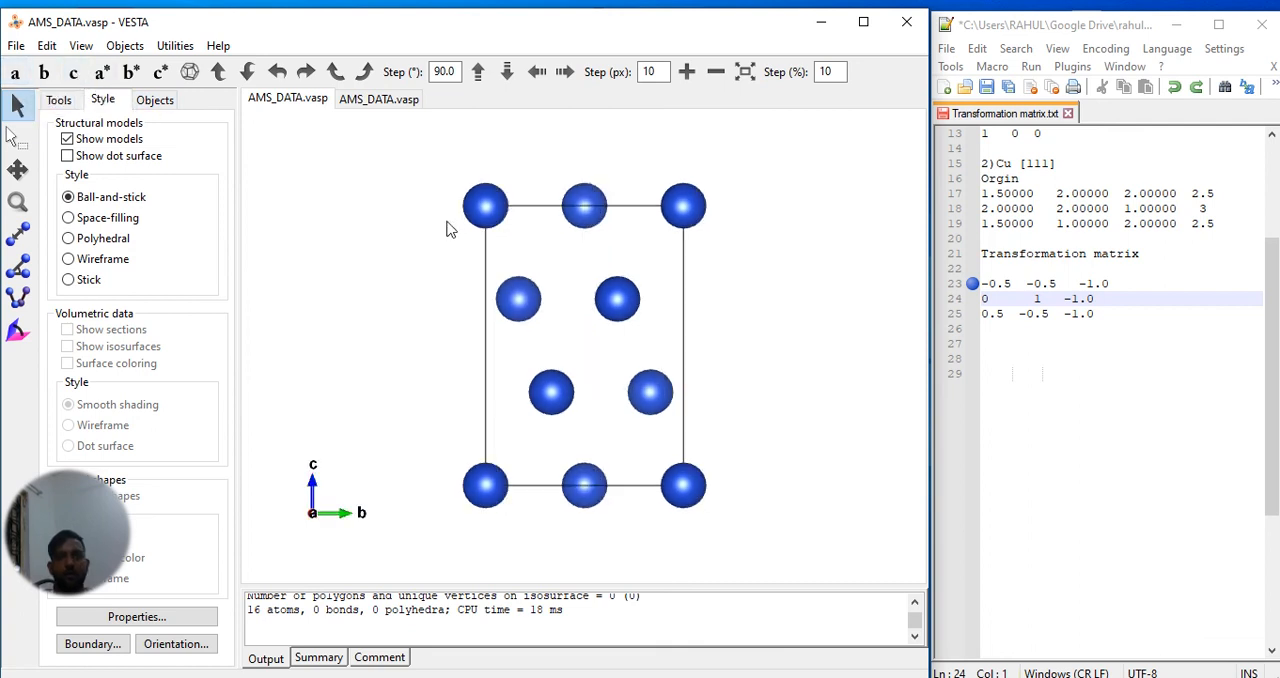
left_click_drag(447, 228, 470, 250)
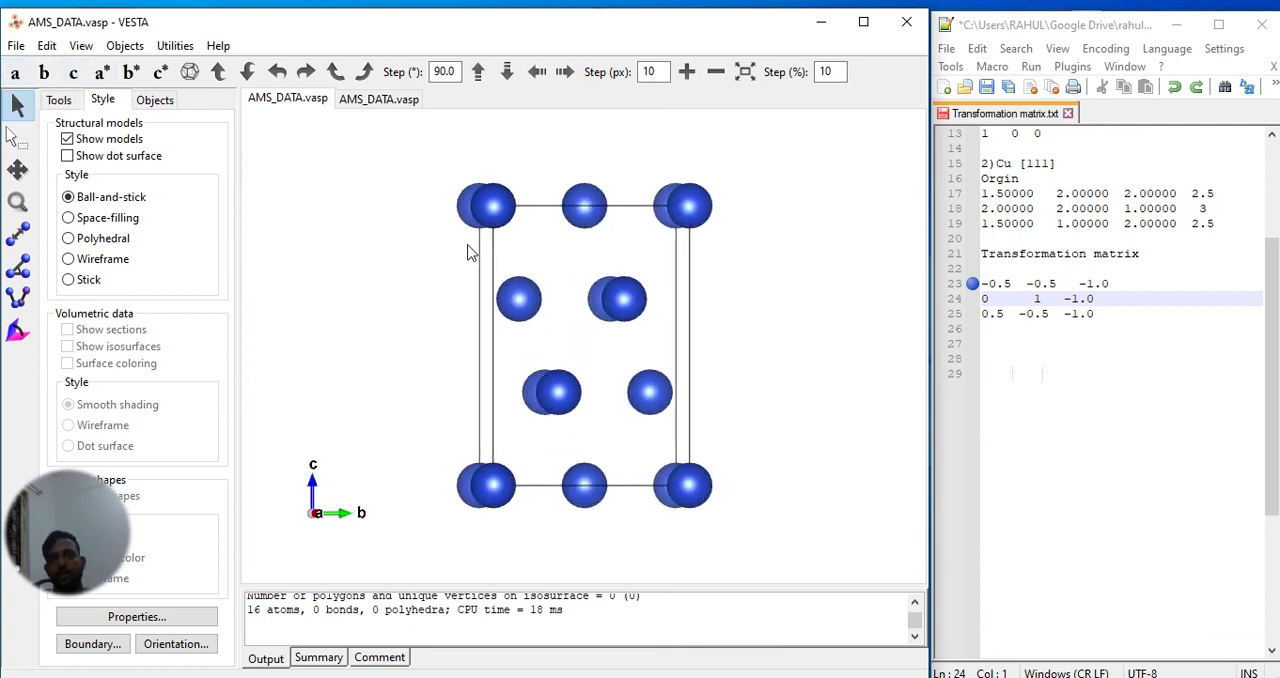
Step: Return to the original structure document and bring up the Boundary range settings
left_click(378, 99)
left_click(290, 99)
left_click(93, 644)
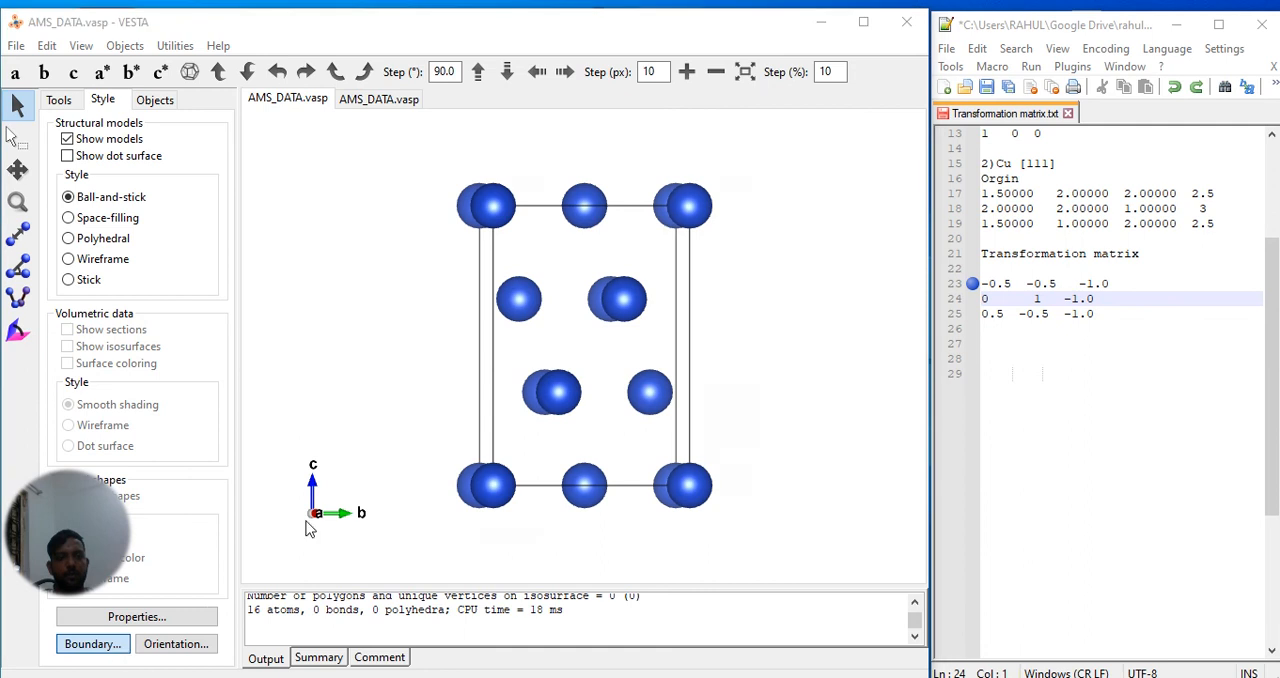
Step: Set x, y and z maximum to 4 in Boundary, giving a 493-atom 4×4×4 block, and rotate it
left_click(688, 220)
type("4")
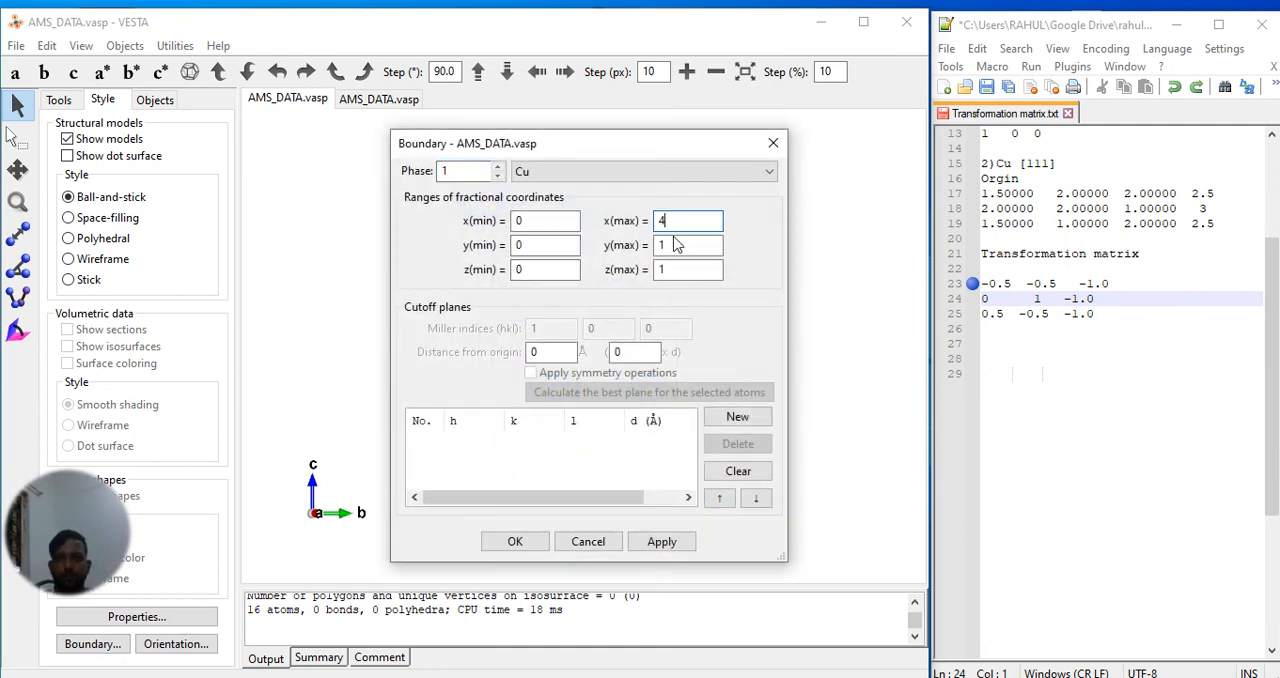
double_click(676, 245)
key("BackSpace")
type("4")
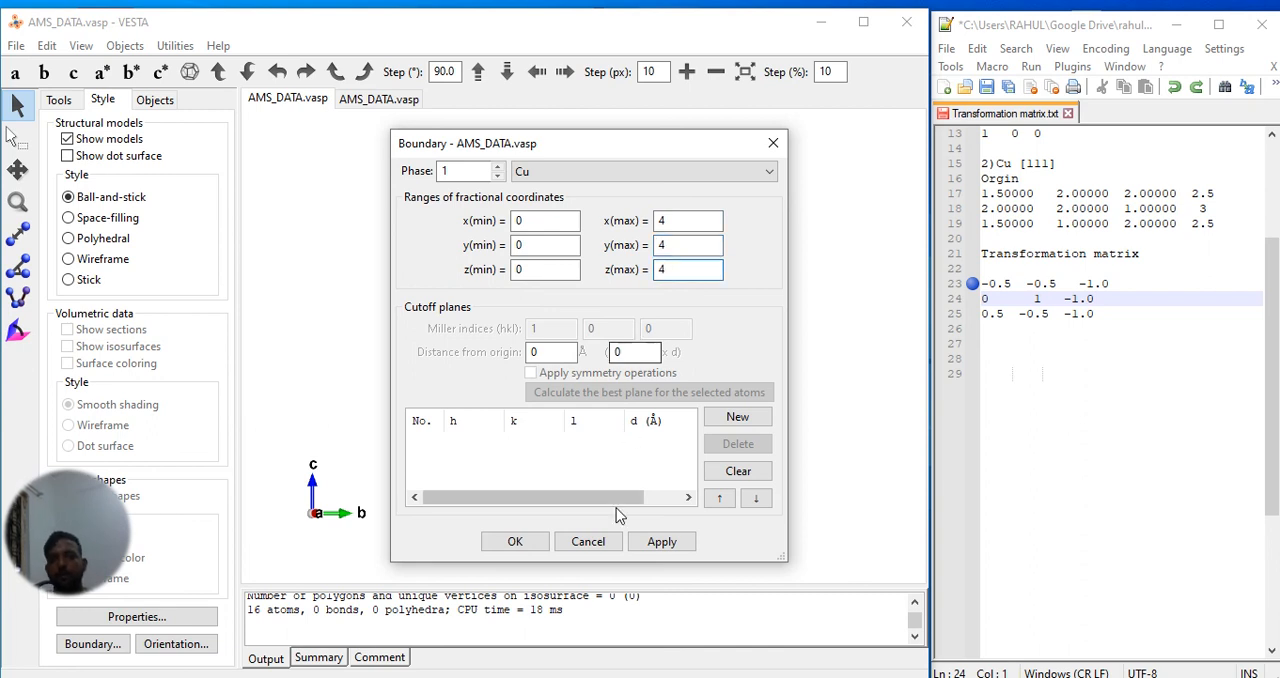
left_click(515, 542)
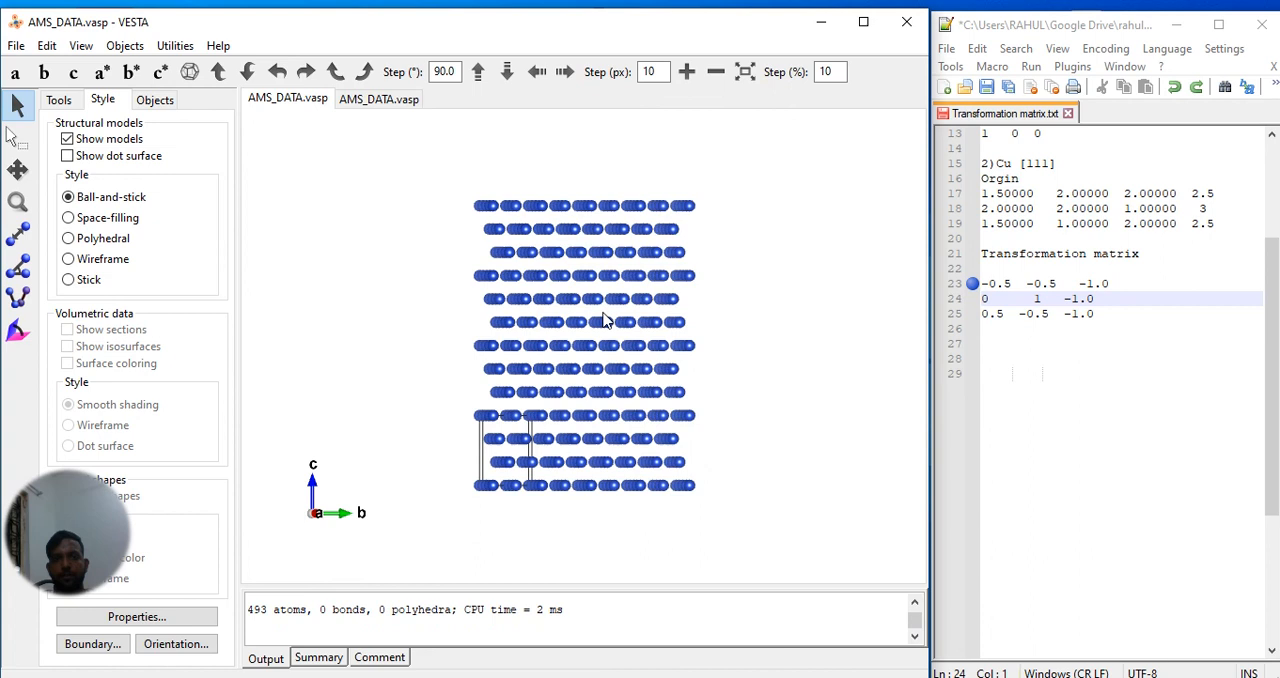
mouse_move(590, 302)
left_mouse_down()
mouse_move(638, 290)
mouse_move(570, 290)
left_mouse_up()
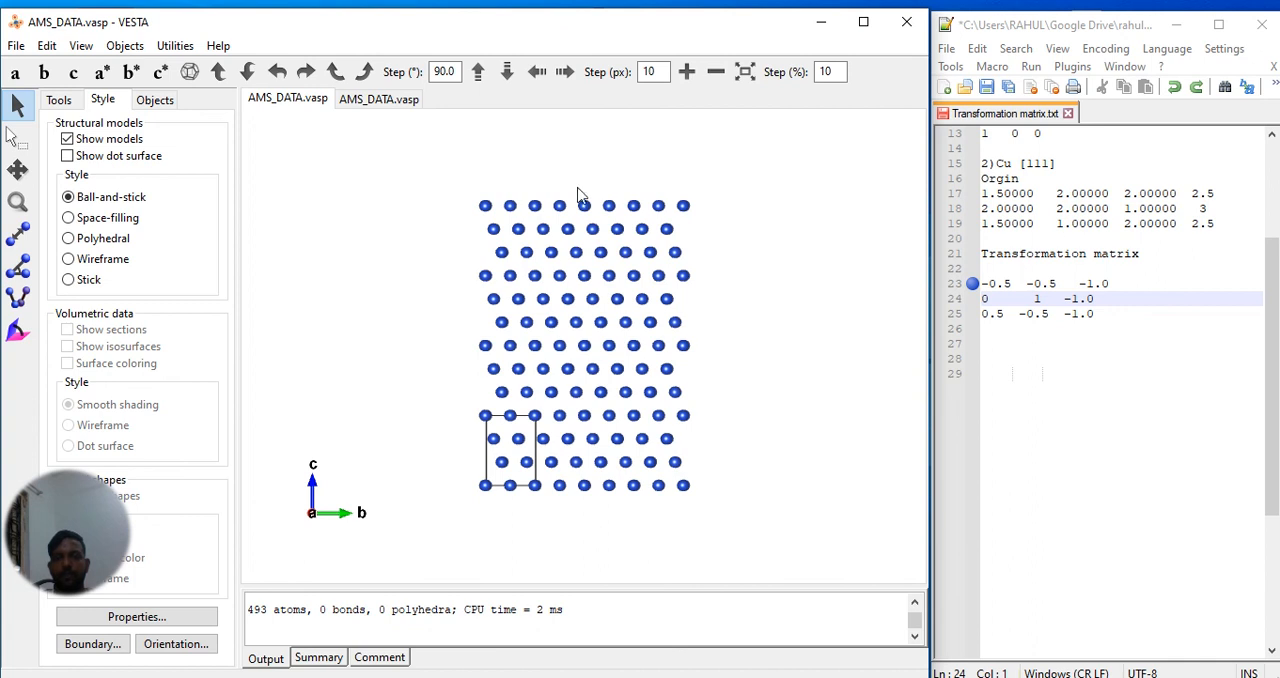
left_click(152, 616)
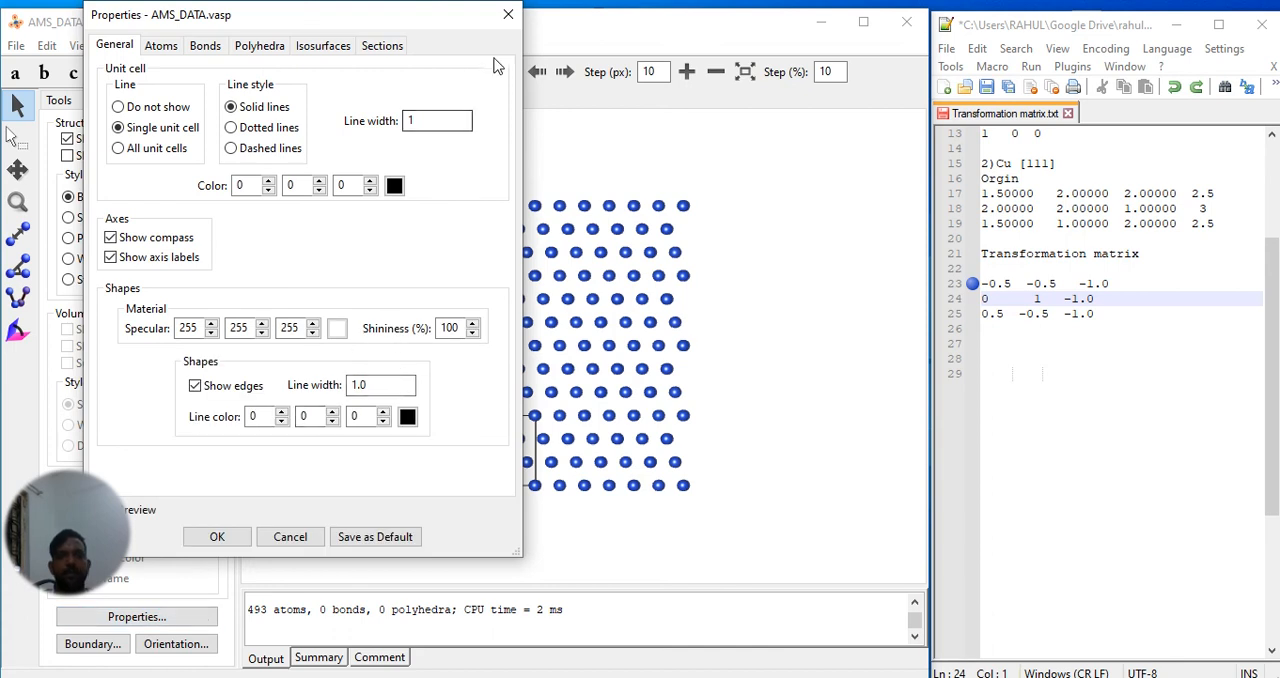
Step: Set z(max) back to 1 in Boundary, cutting the block to a 154-atom 4×4×1 slab
left_click(508, 14)
left_click(92, 644)
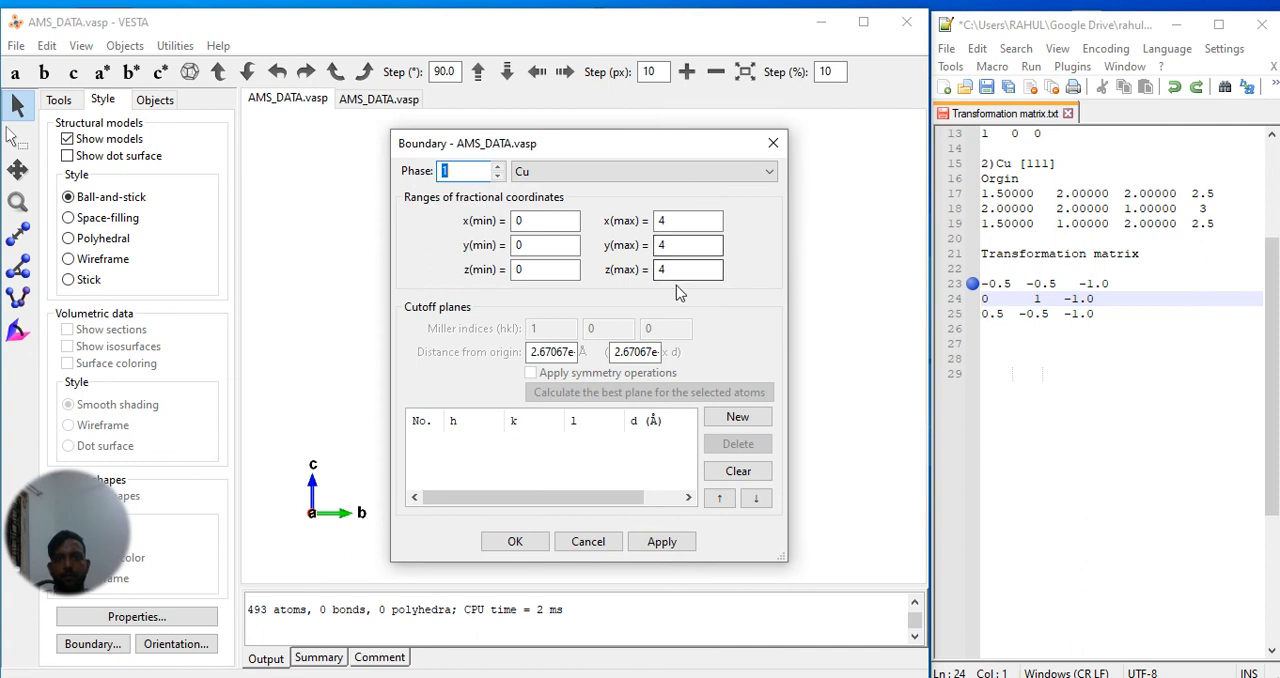
double_click(688, 269)
type("1")
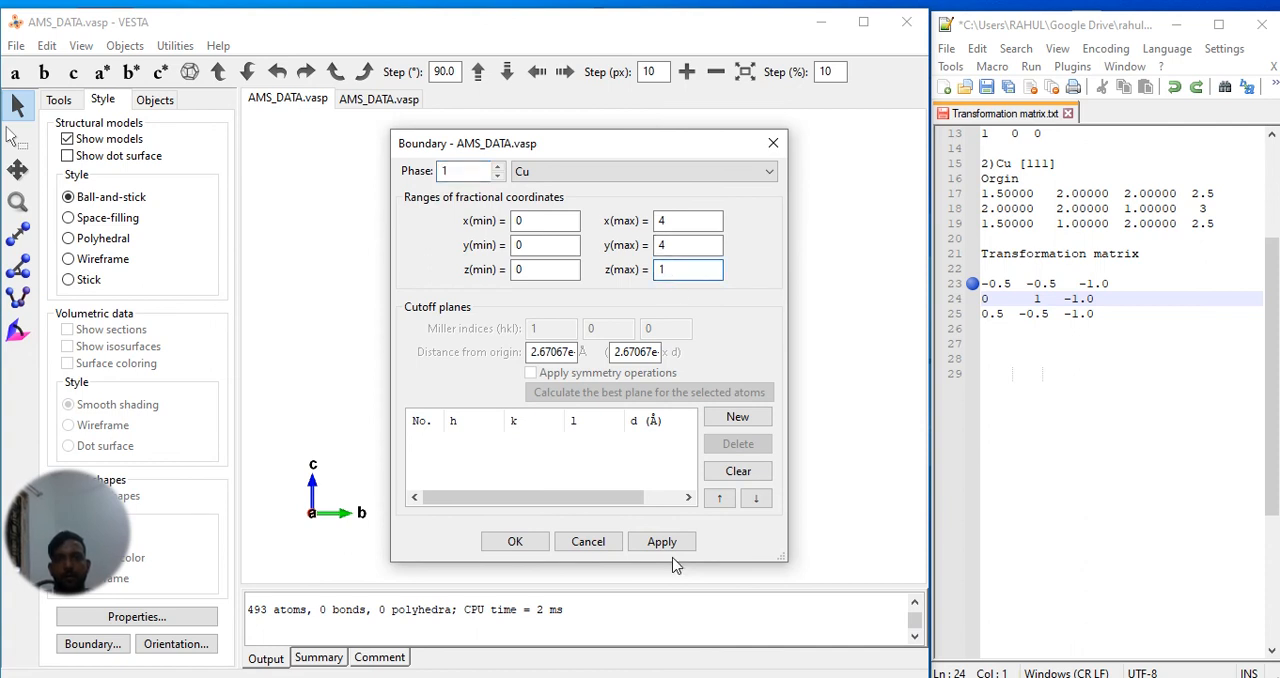
left_click(661, 541)
left_click(514, 541)
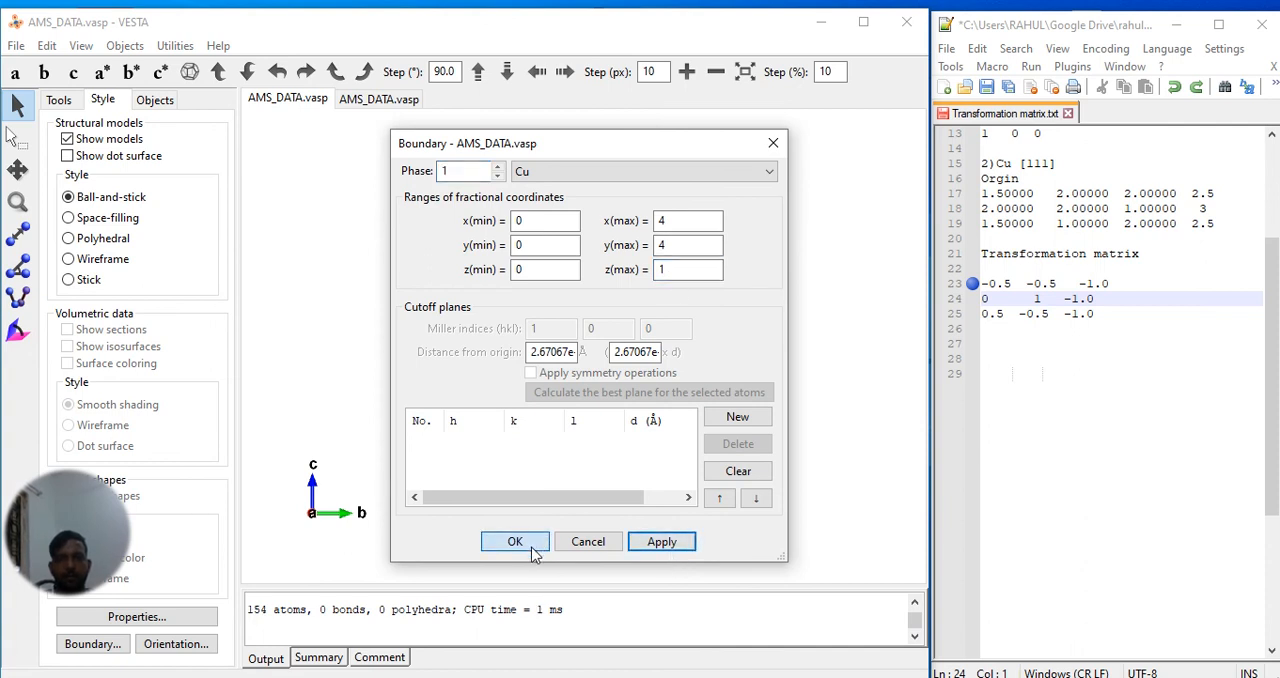
Step: Turn the slab to a side view with atom columns aligned, then switch to the capture tool
key("Up")
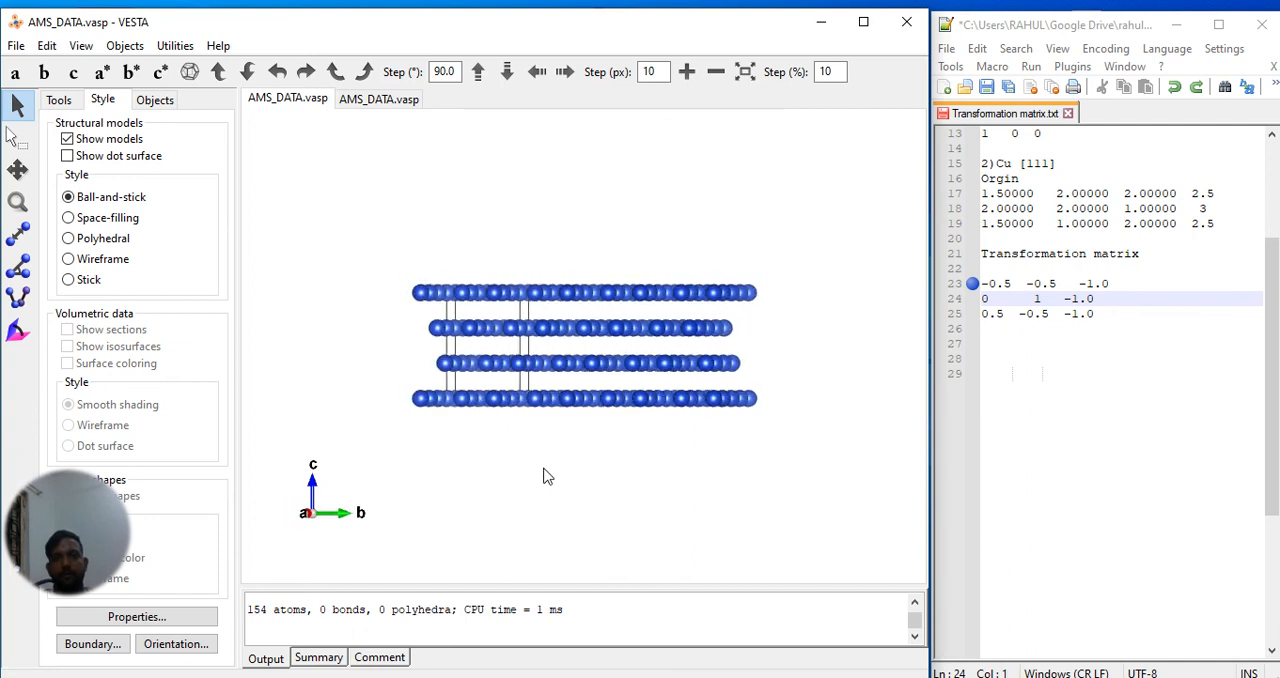
left_click_drag(547, 476, 558, 461)
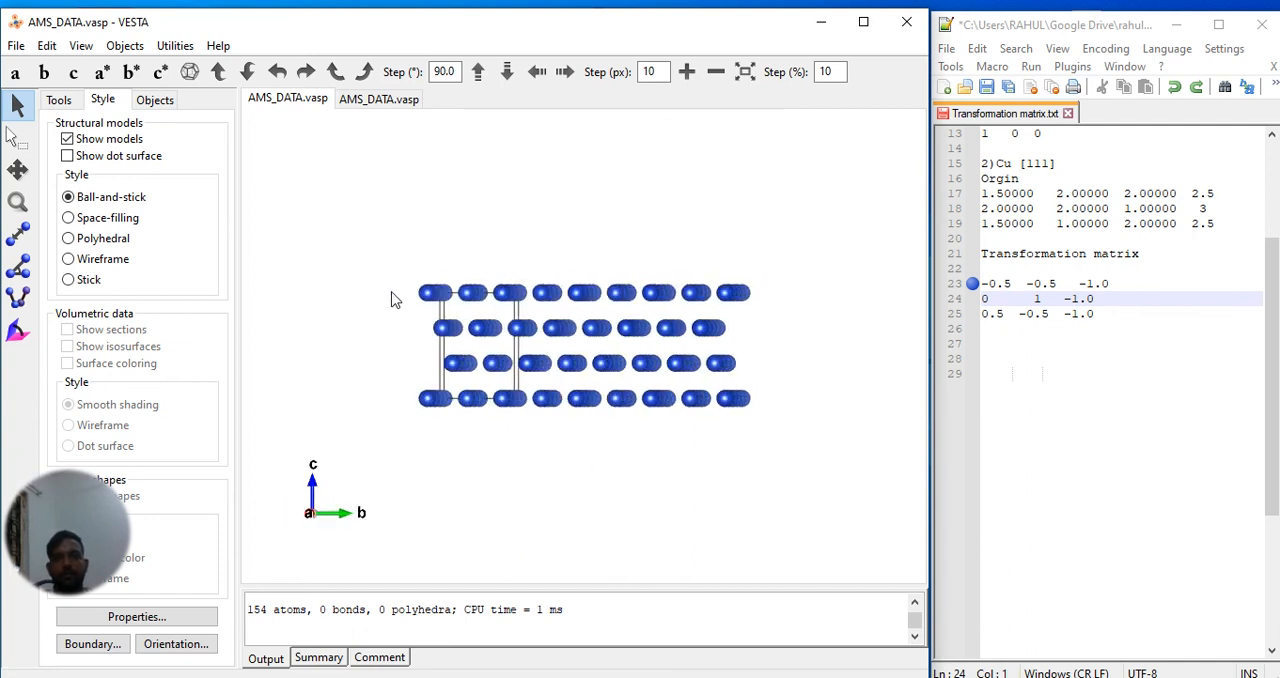
left_click_drag(390, 252, 398, 290)
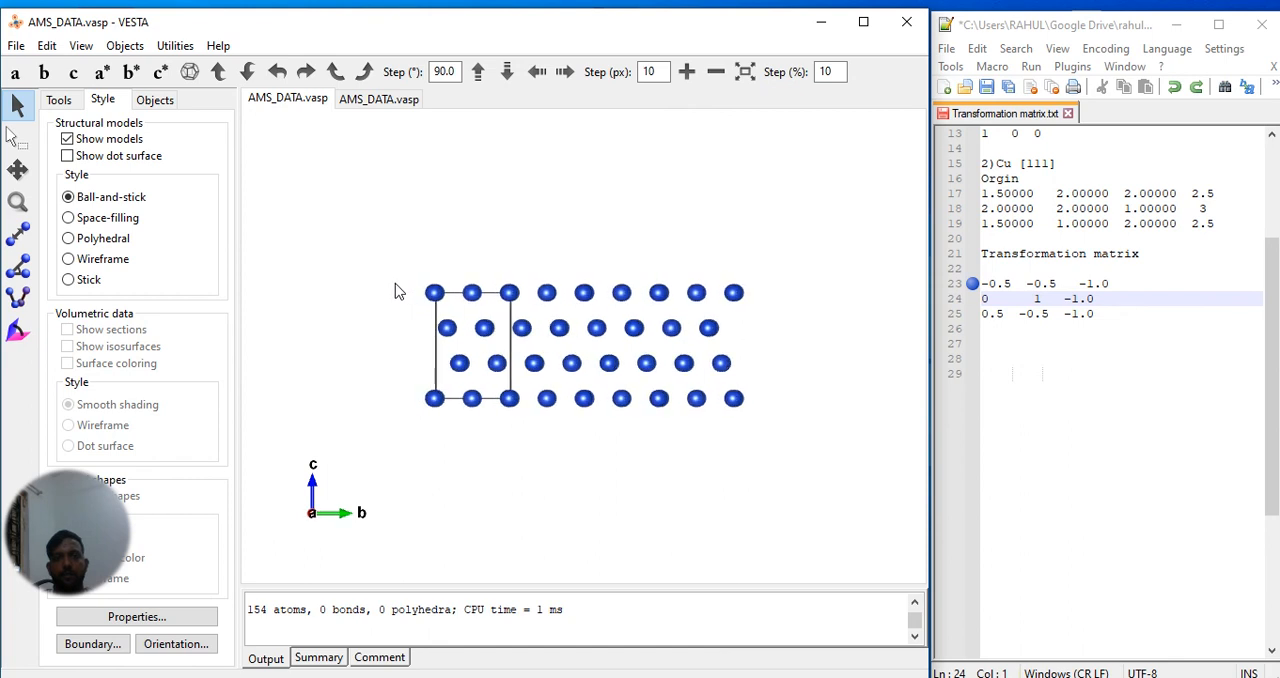
key("alt+Tab")
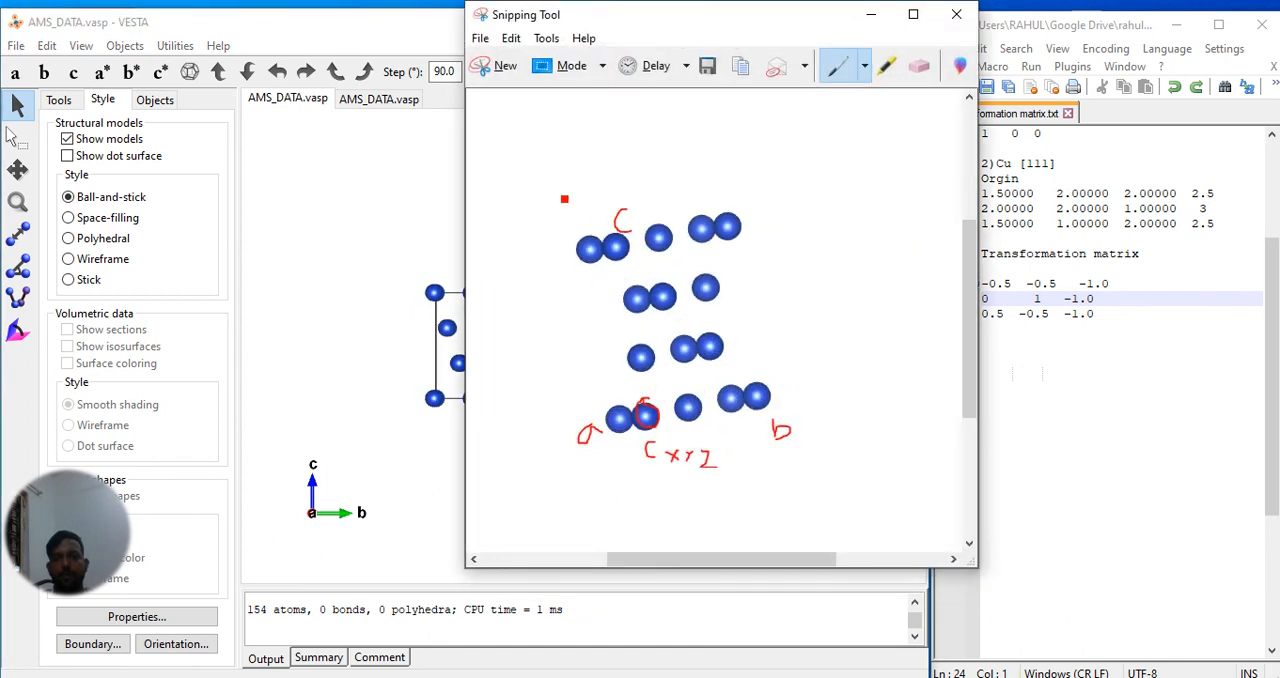
Step: Capture the slab's side view as a new snip
left_click(494, 66)
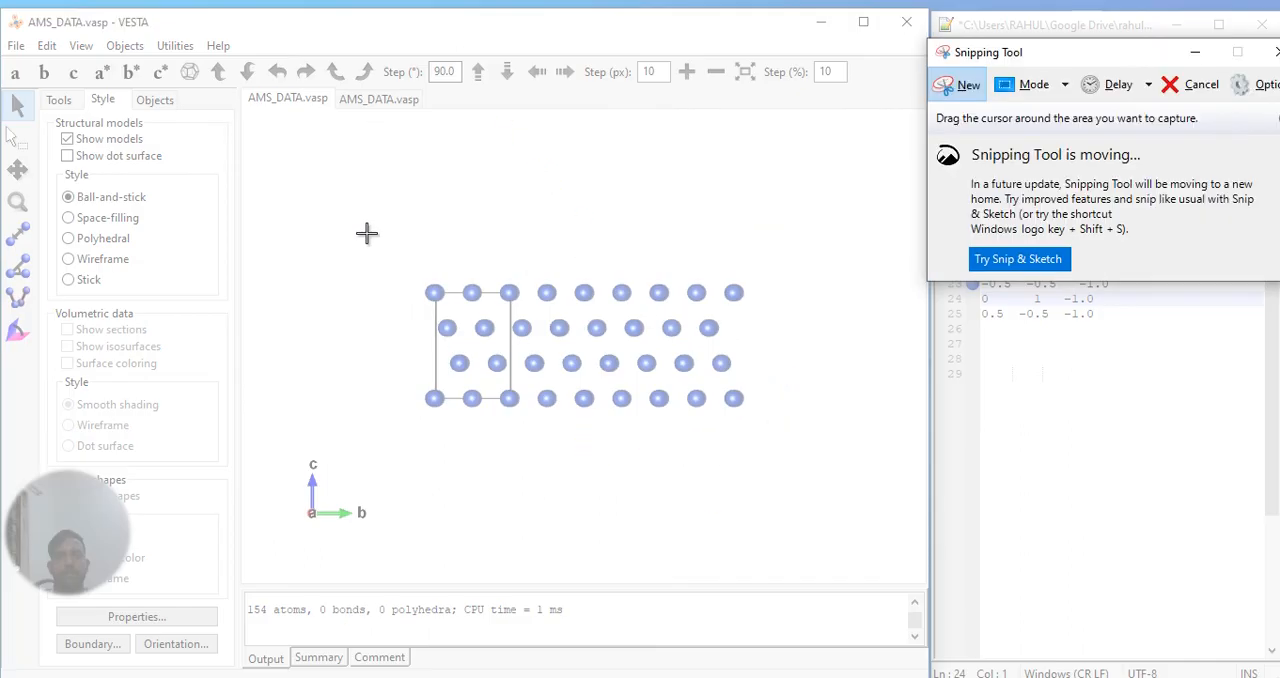
left_click_drag(376, 296, 422, 416)
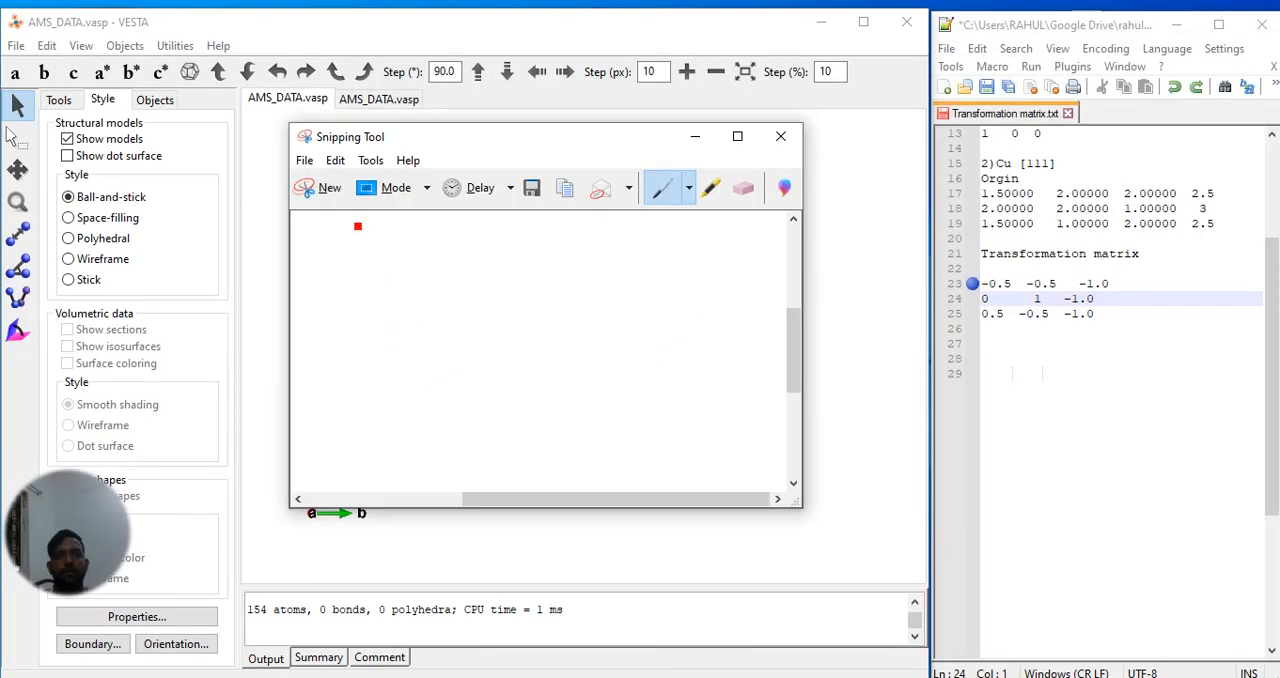
left_click(318, 188)
mouse_move(385, 252)
left_mouse_down()
mouse_move(510, 402)
mouse_move(777, 434)
left_mouse_up()
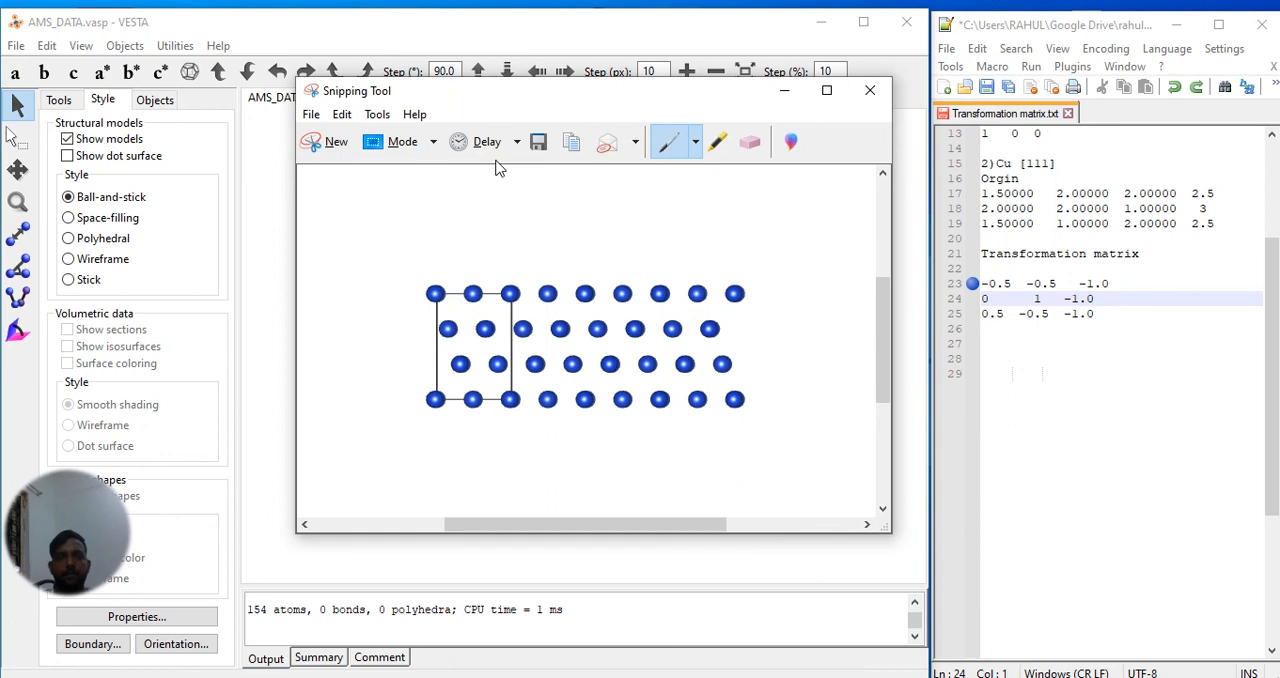
Step: Circle the top row of atoms in red pen
left_click(667, 145)
mouse_move(406, 264)
left_mouse_down()
mouse_move(507, 319)
mouse_move(779, 267)
mouse_move(680, 250)
mouse_move(377, 290)
left_mouse_up()
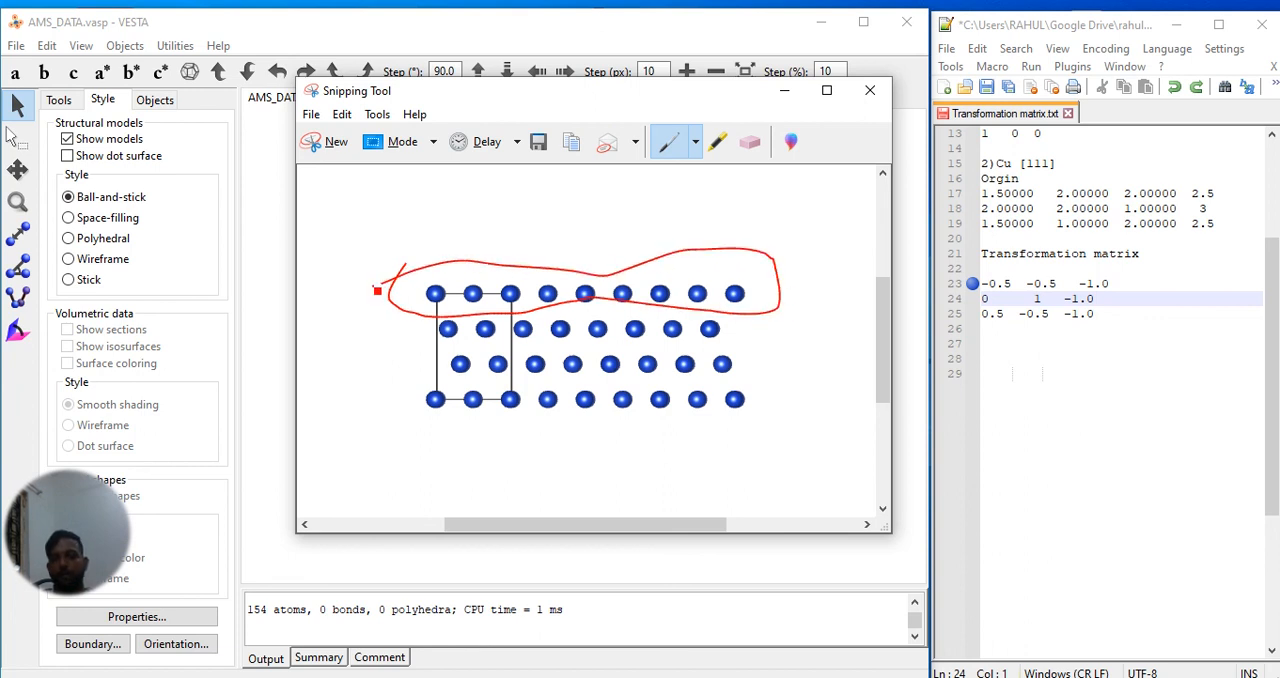
left_click(784, 90)
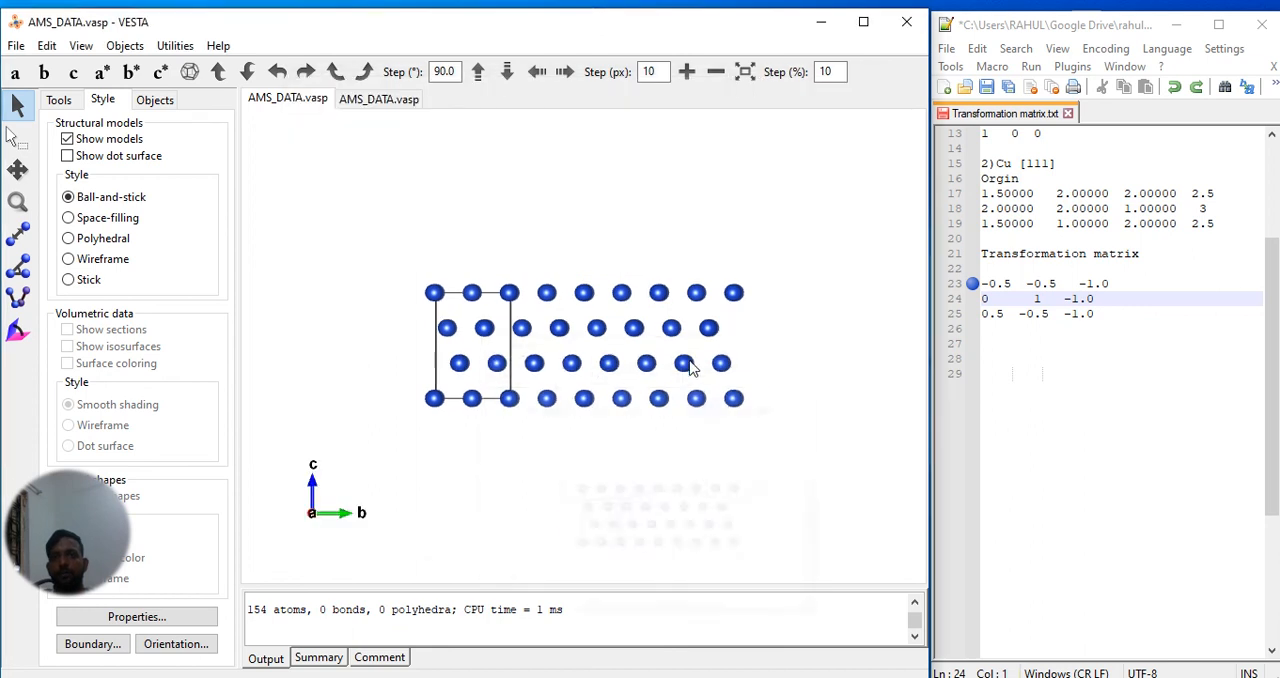